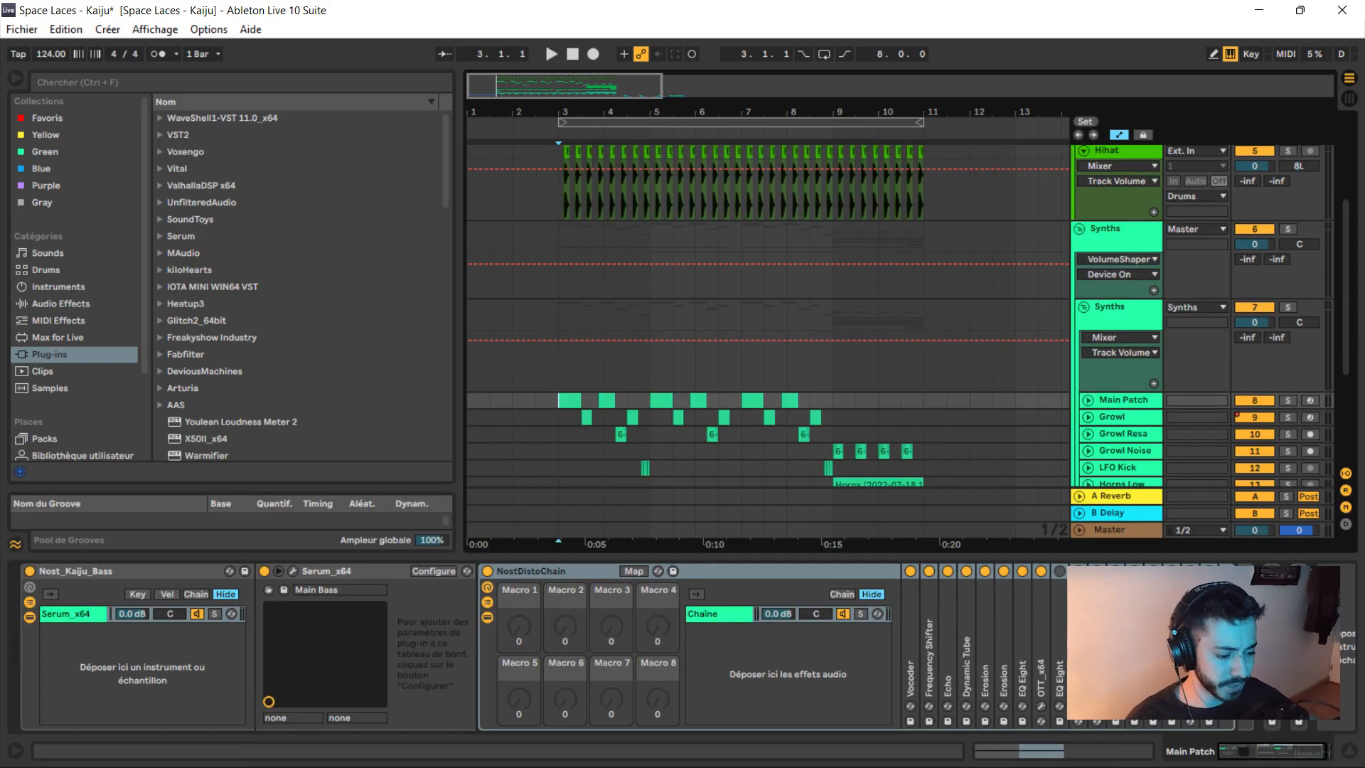
Solo the Main Patch track, play it back briefly from bar 3, and release the solo
left_click(1122, 400)
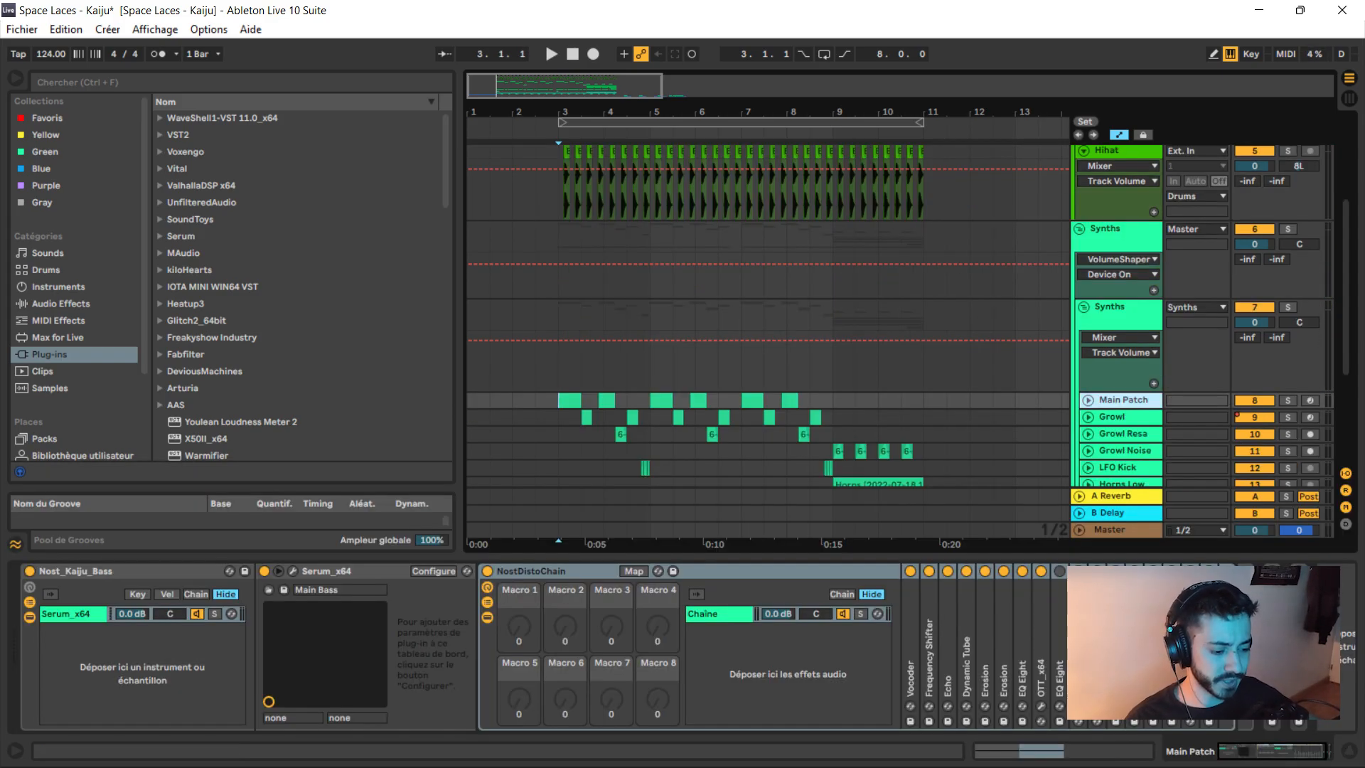
left_click(1287, 401)
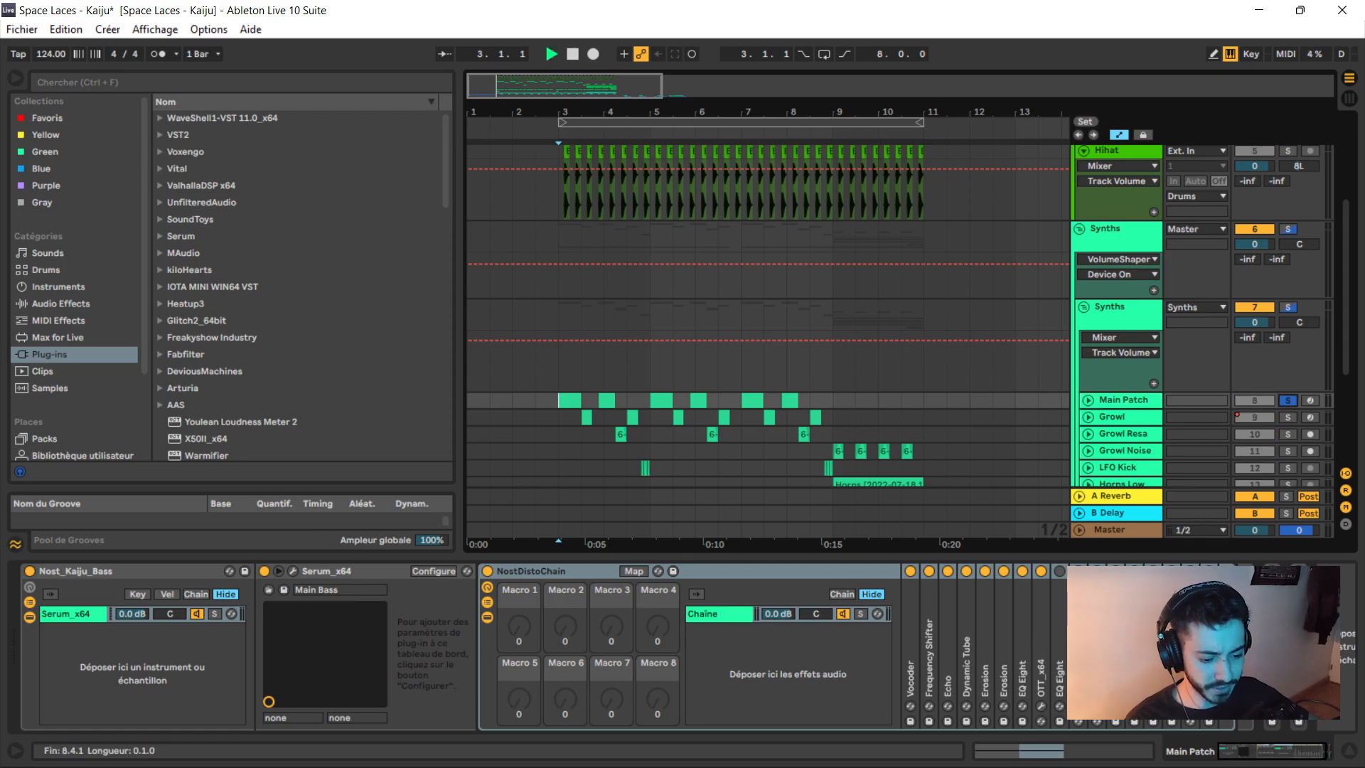
key("space")
key("space")
left_click(1287, 400)
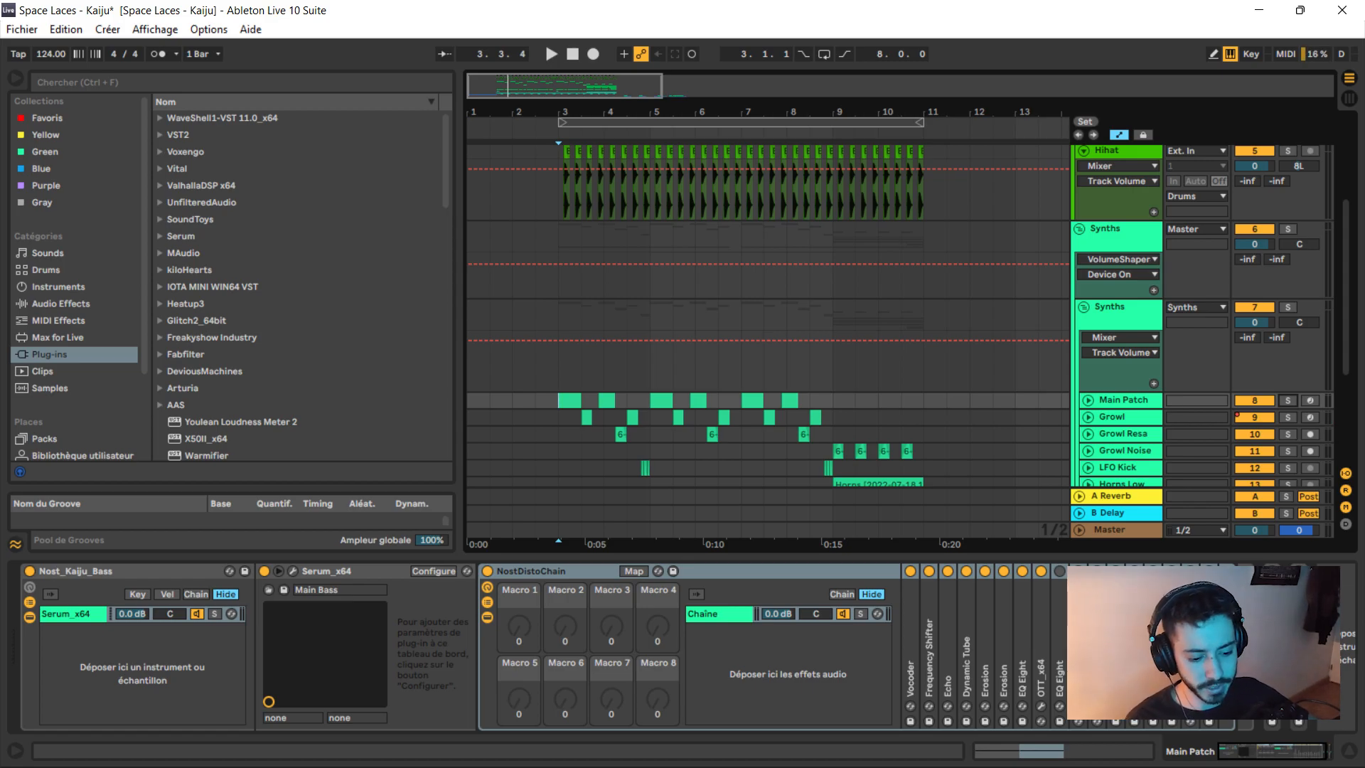
Solo the Main Patch and Growl tracks together and play them from the first Main Patch clip
left_click(1287, 401)
left_click(1287, 417, "ctrl")
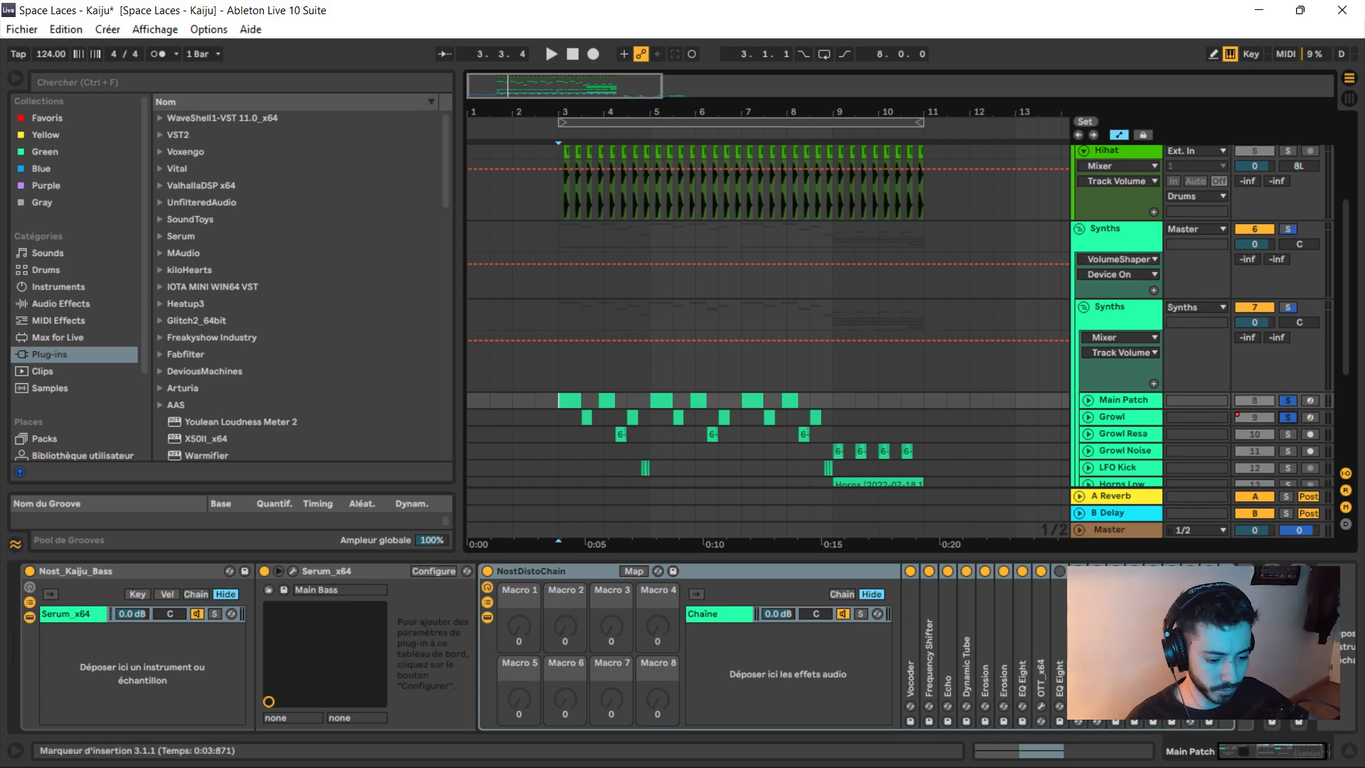
left_click(576, 400)
key("space")
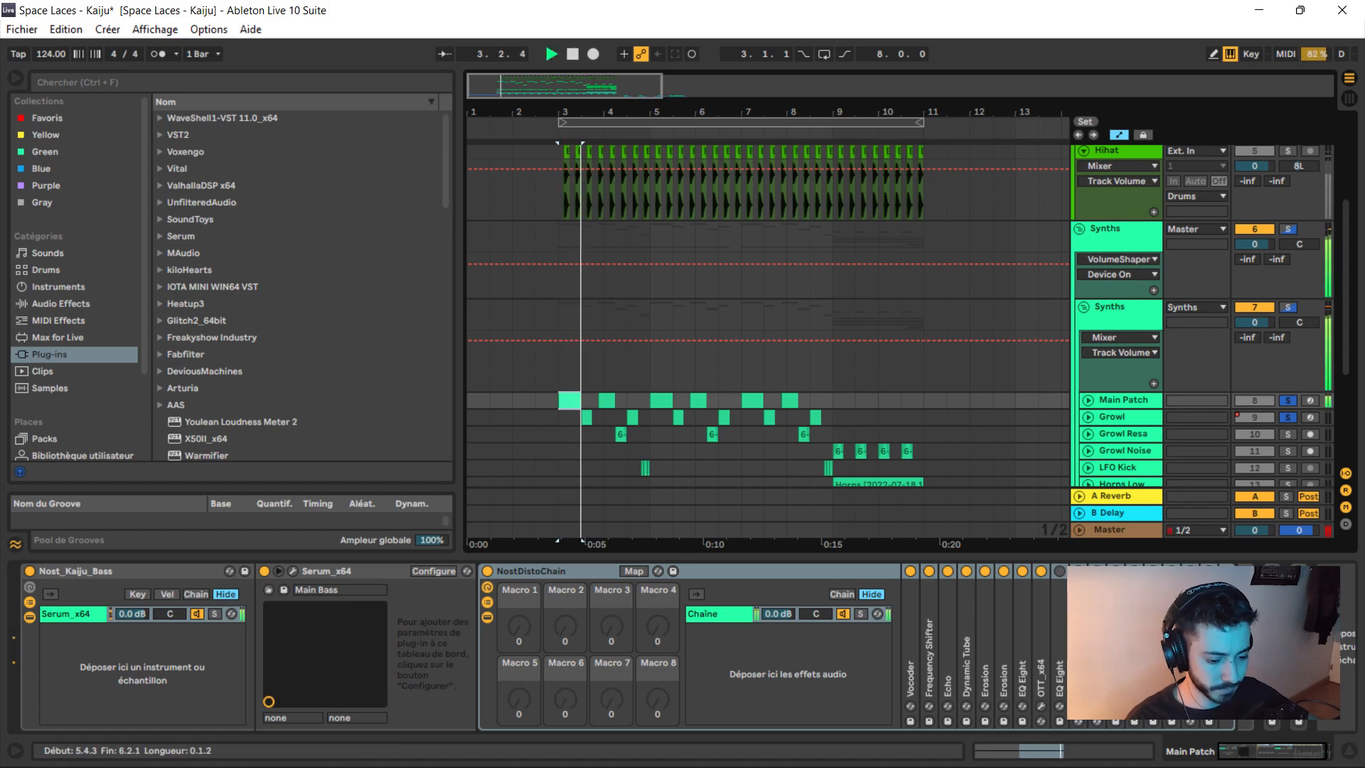
key("space")
left_click(626, 400)
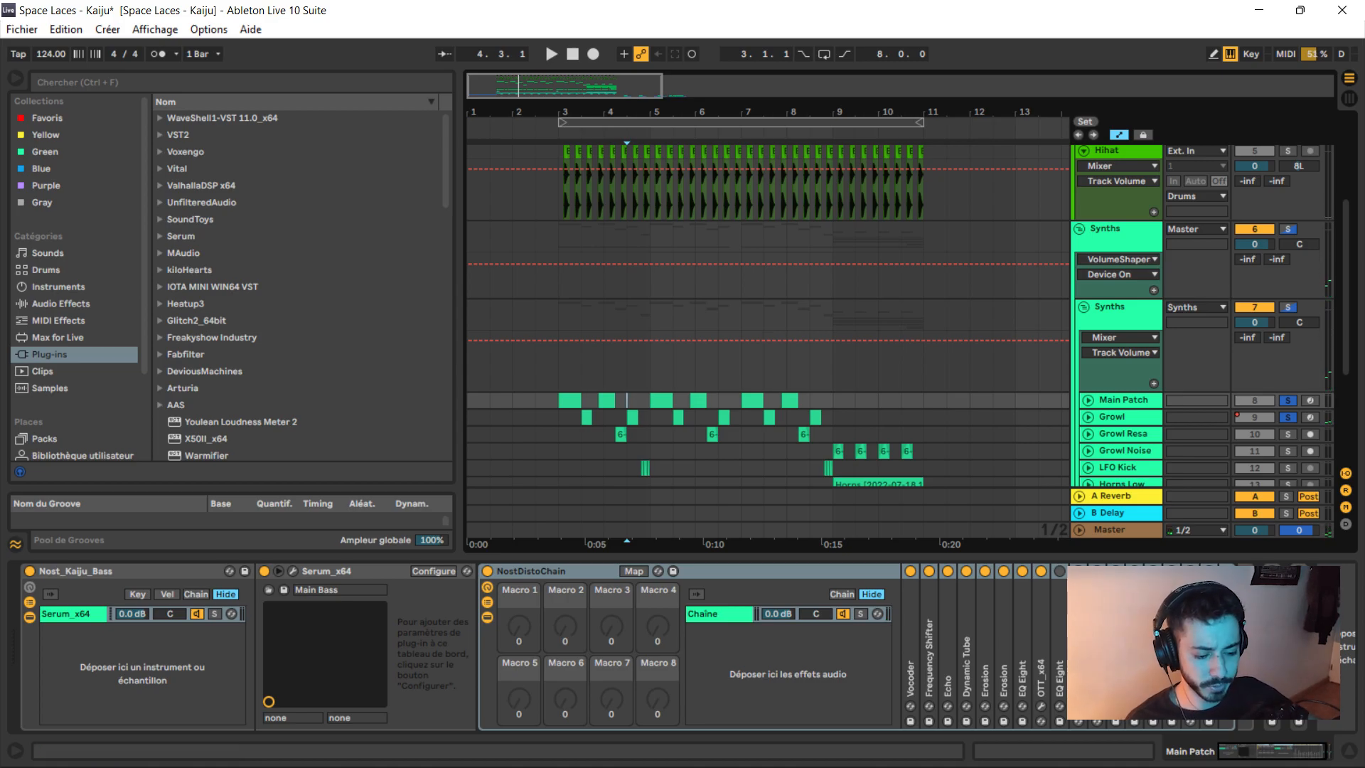
Show the Main Patch device chain, then collapse and switch off its NostDistoChain rack
key("Down")
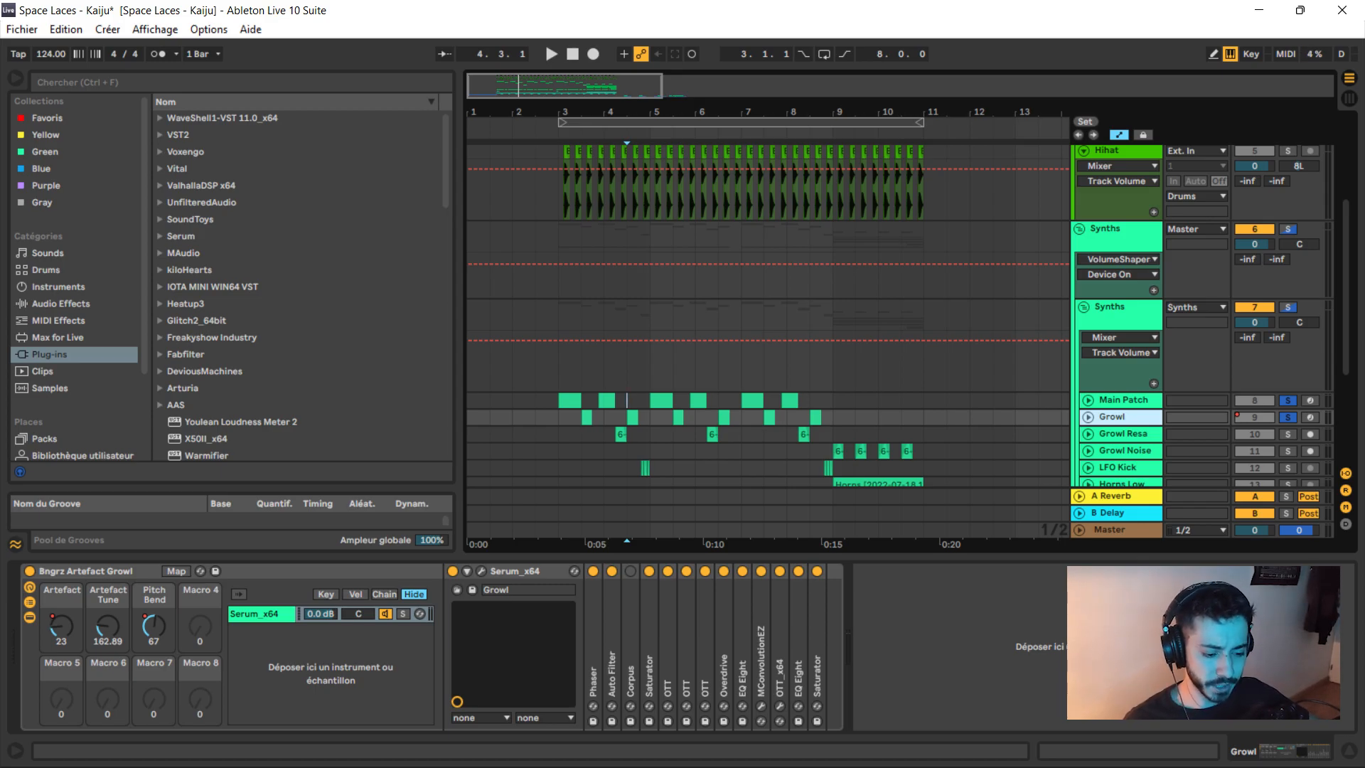
left_click(1087, 417)
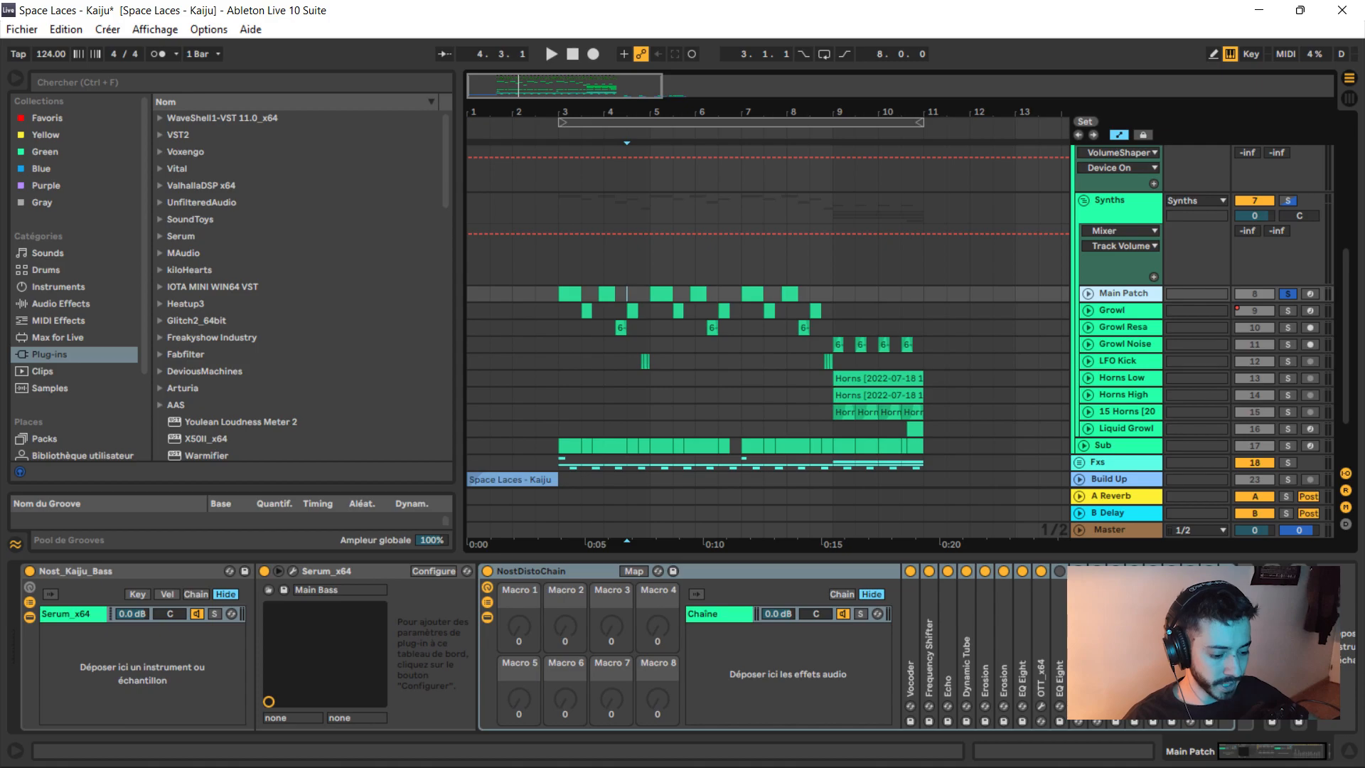
left_click(910, 661)
double_click(530, 571)
left_click(487, 570)
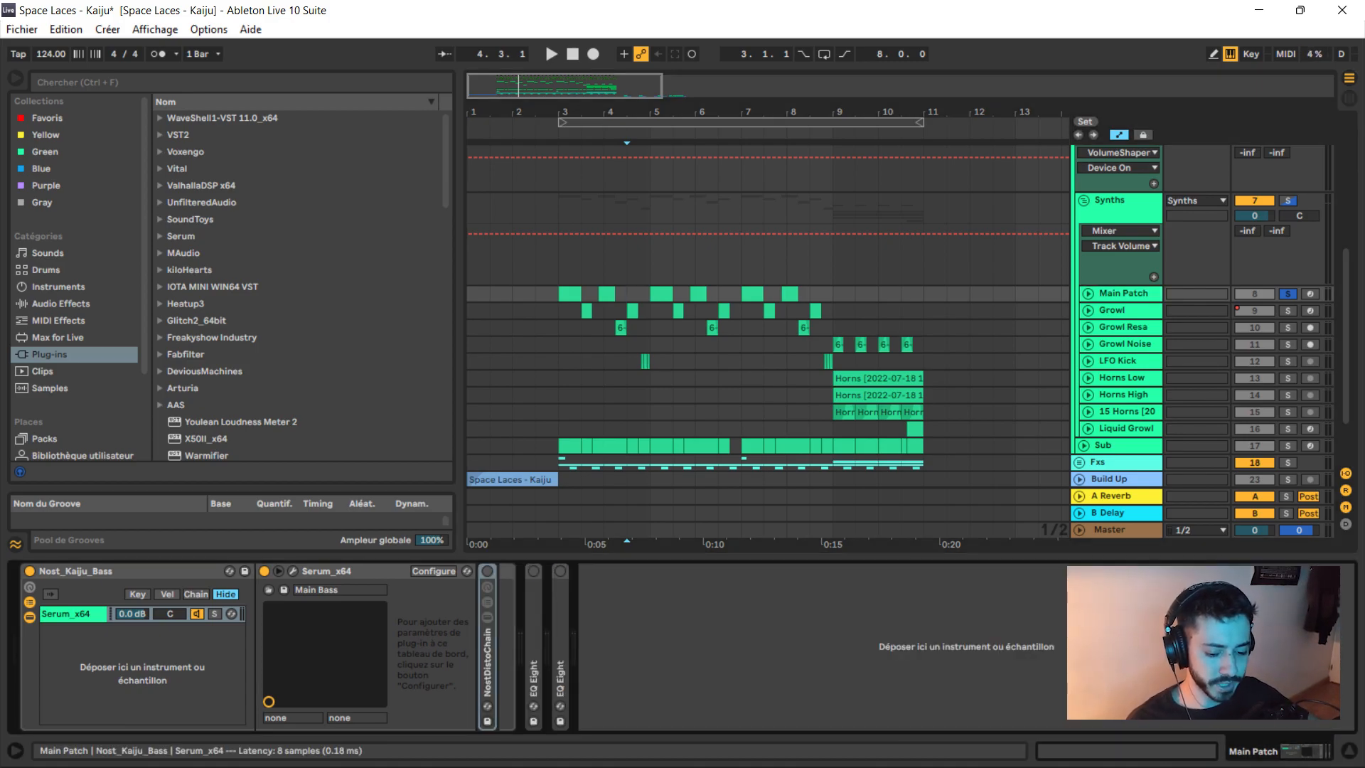
Open the Serum editor of the Main Patch track and inspect oscillator A's wavetable
left_click(293, 571)
left_click(1123, 293)
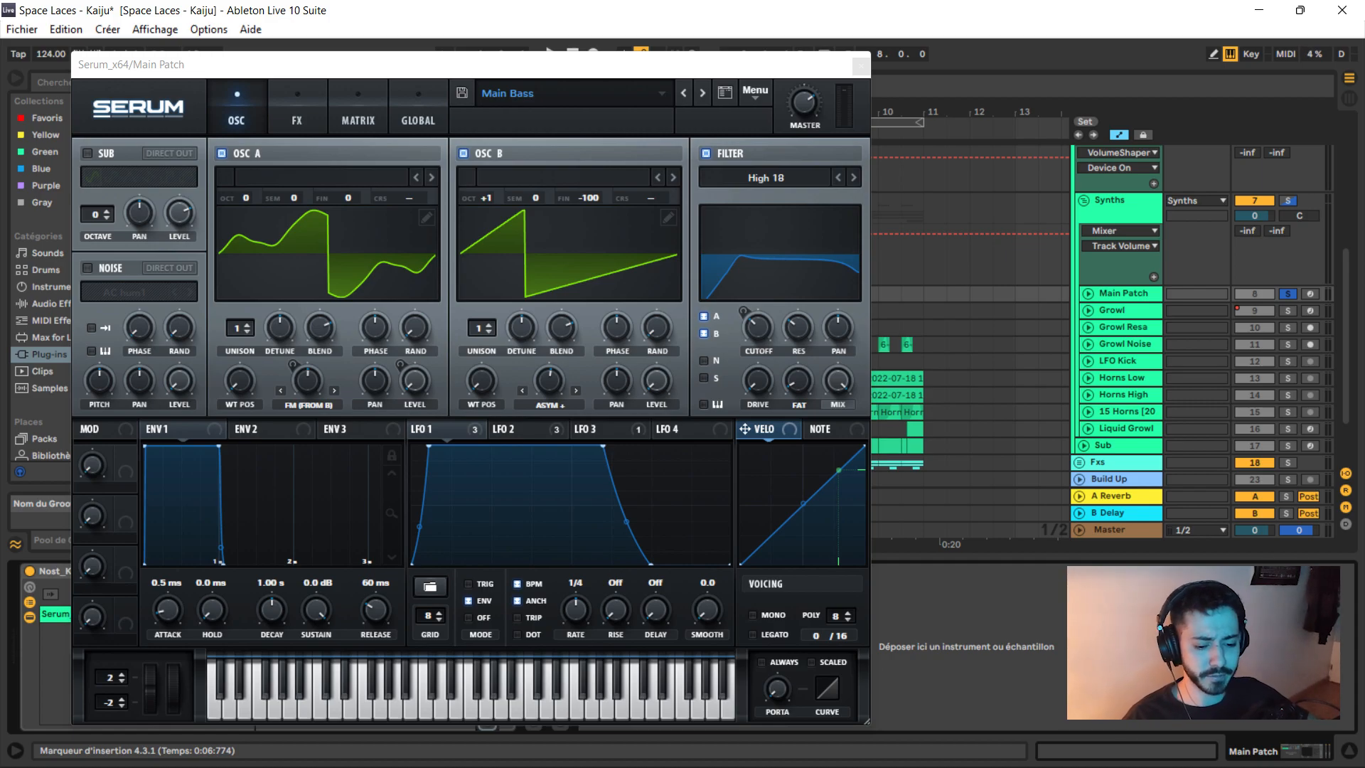
left_click_drag(455, 64, 521, 61)
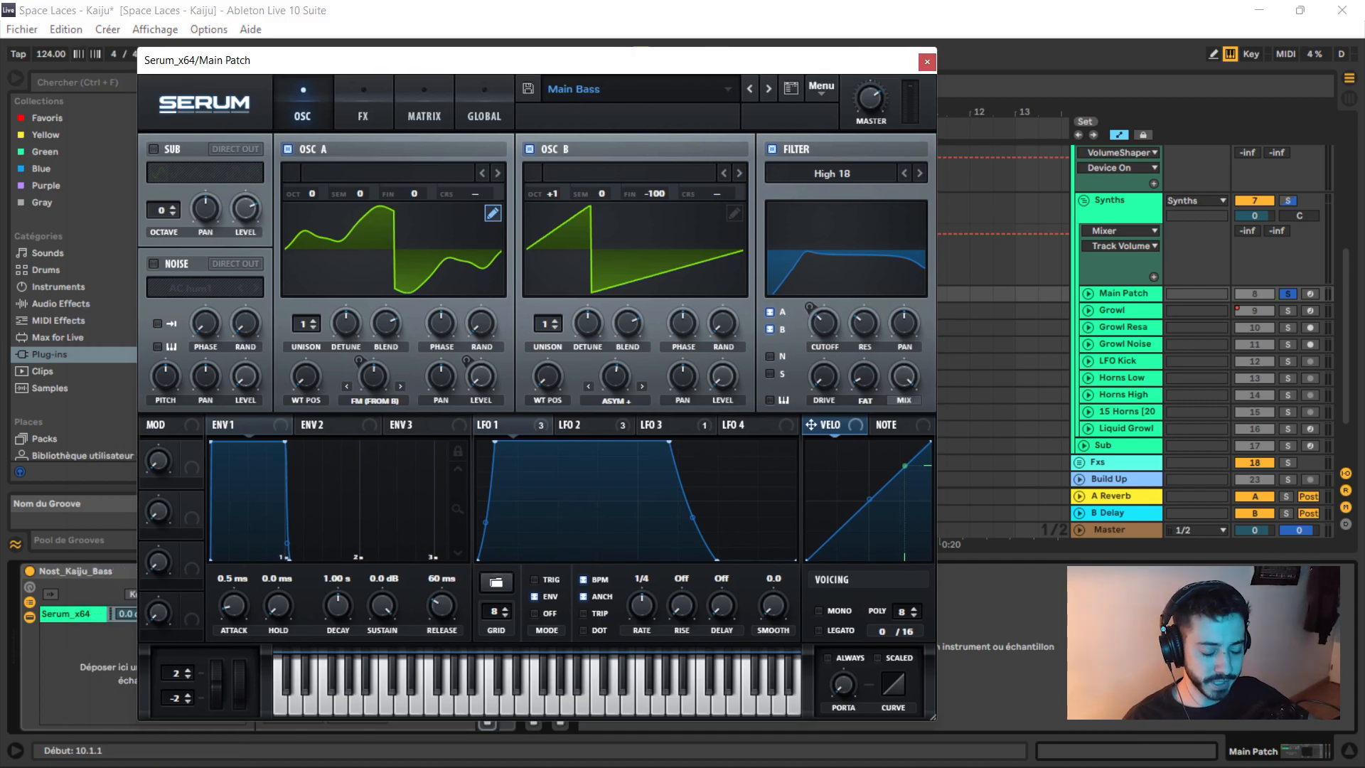
left_click(493, 213)
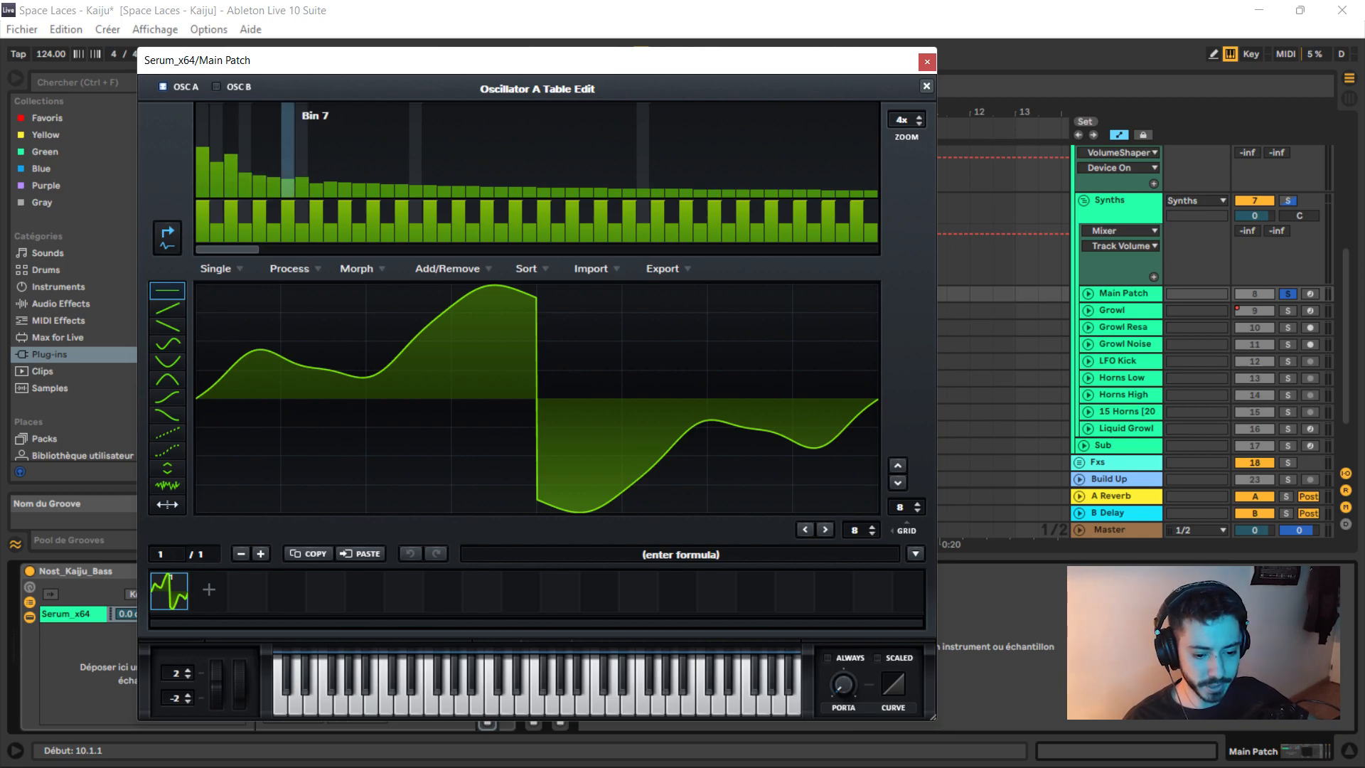
left_click(926, 86)
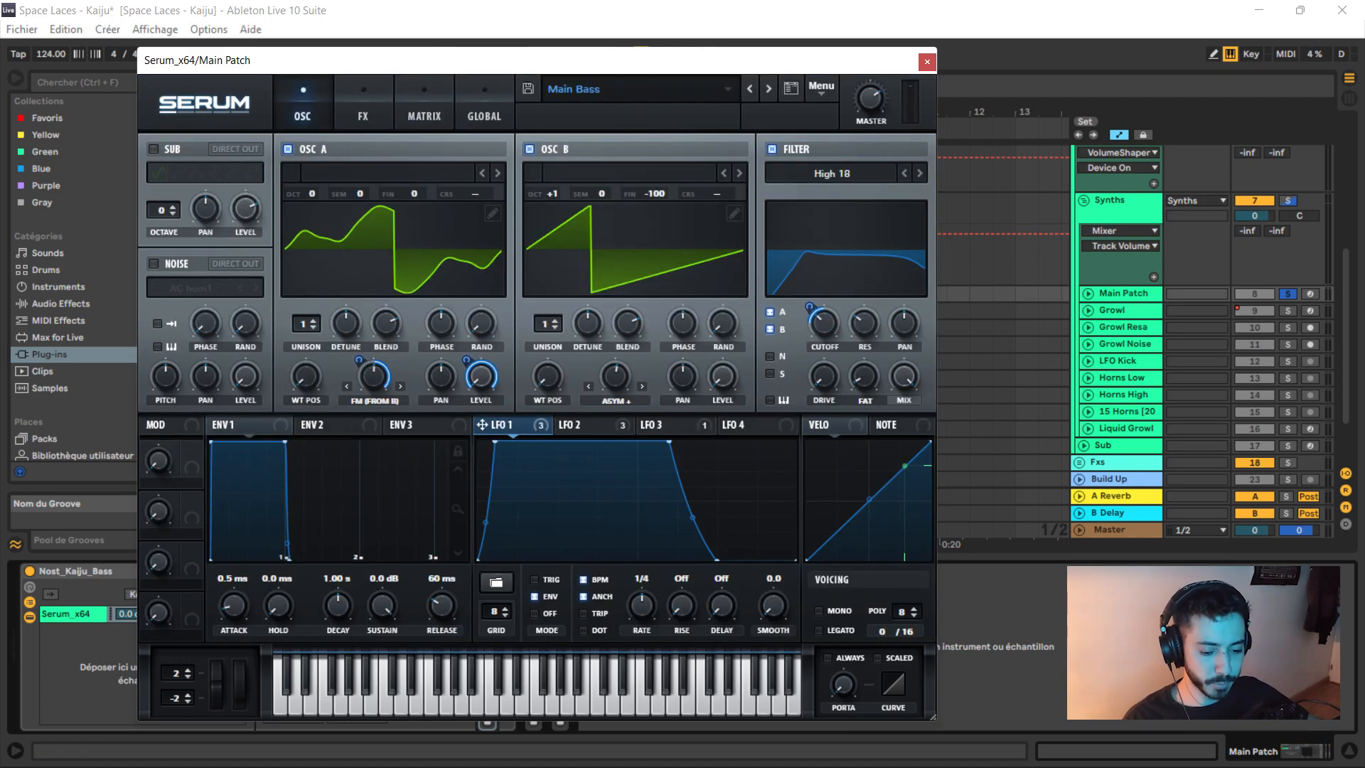
Select FM (from B) as oscillator A's warp mode and view oscillator B's wavetable
left_click(375, 400)
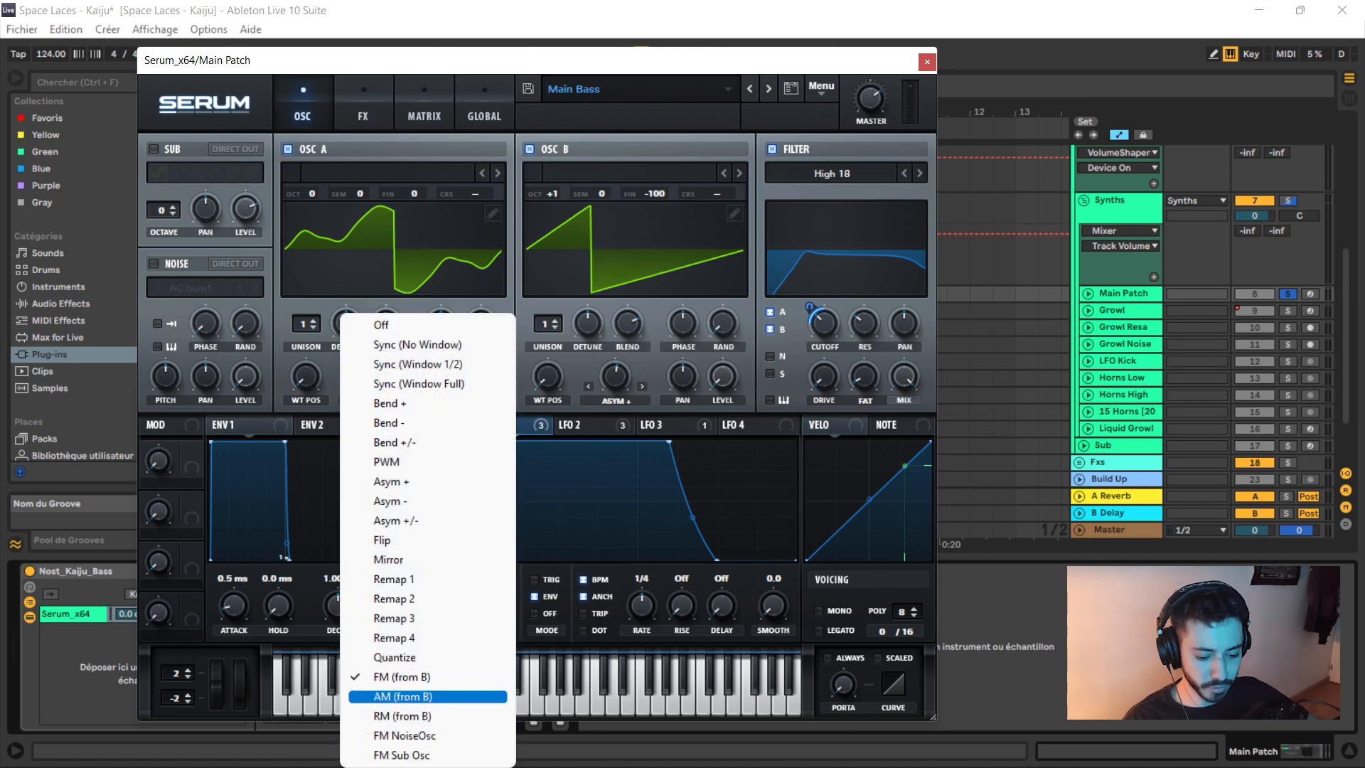
left_click(405, 678)
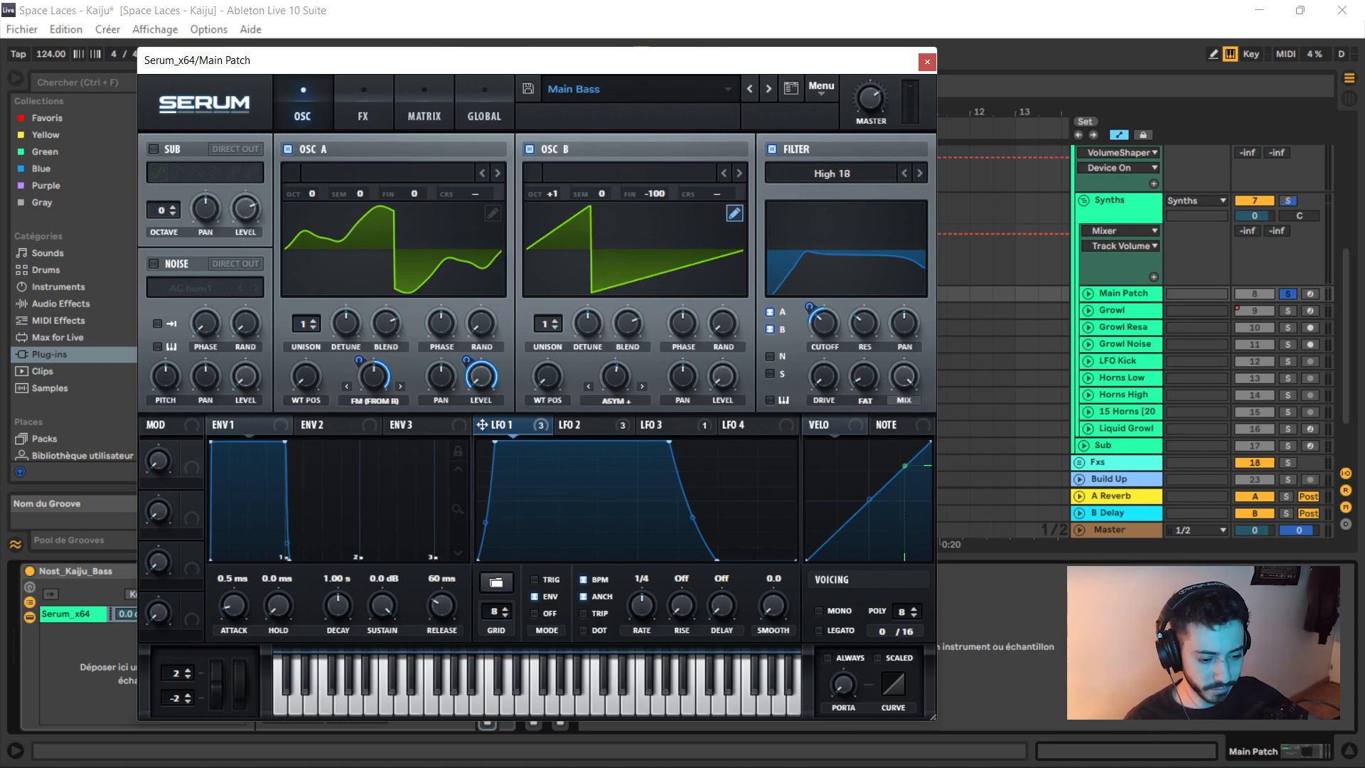
left_click(734, 213)
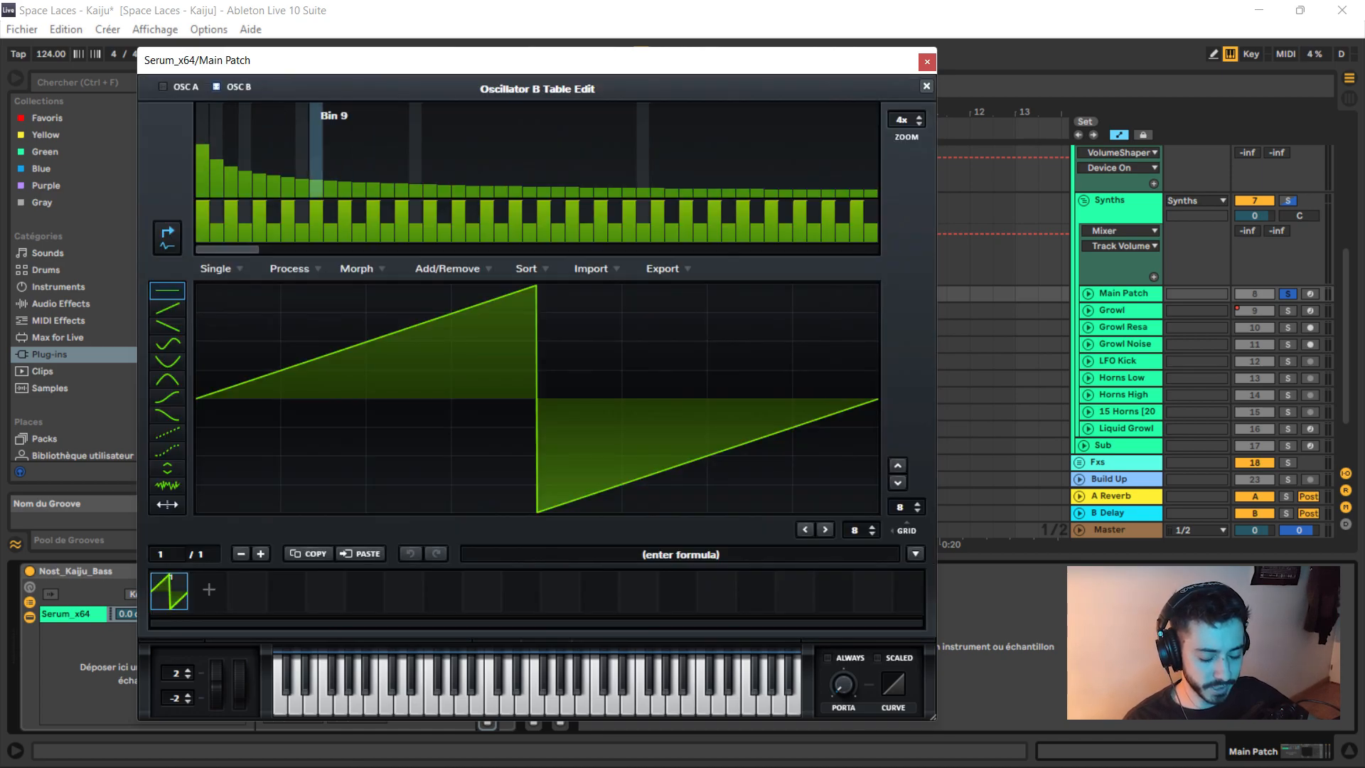
left_click(926, 86)
Select Asym + as oscillator B's warp mode and High 18 from the normal types for the filter
left_click_drag(552, 193, 552, 184)
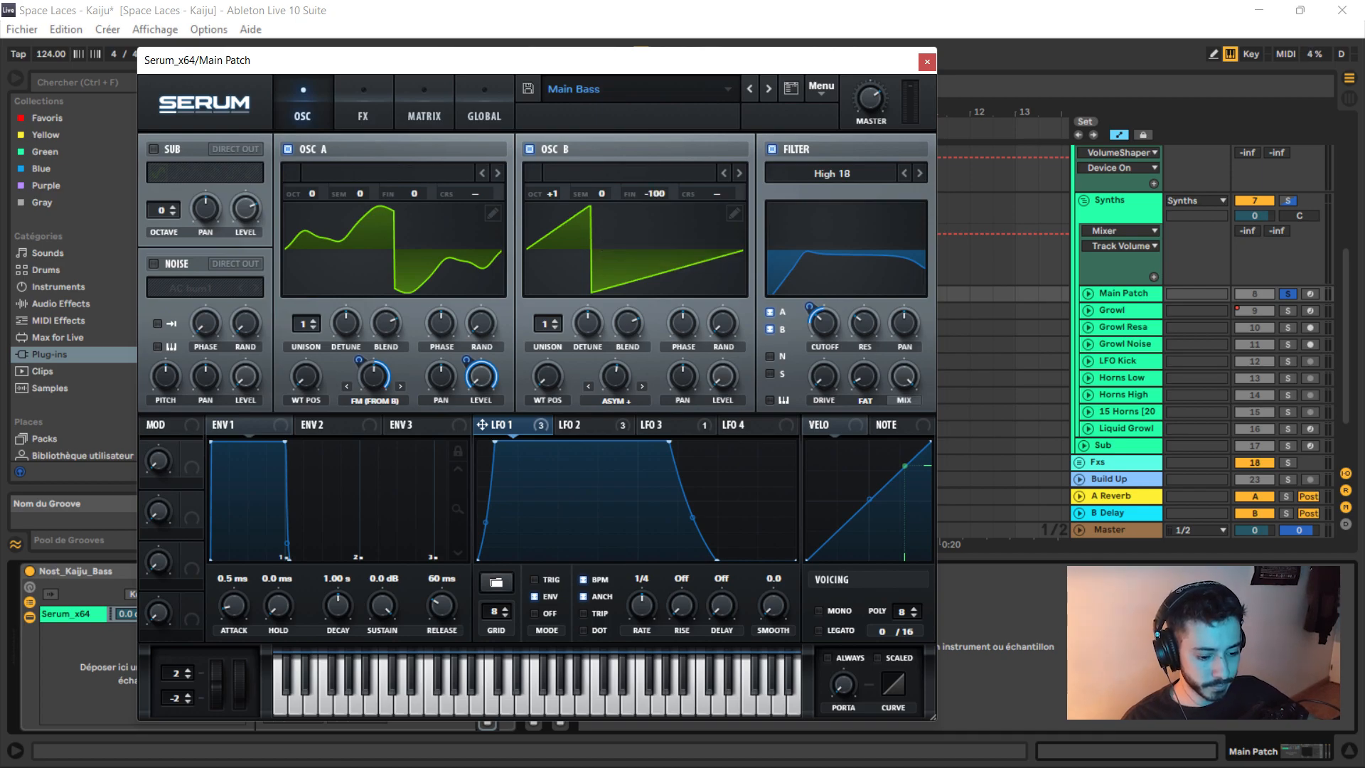
left_click(616, 401)
left_click(633, 481)
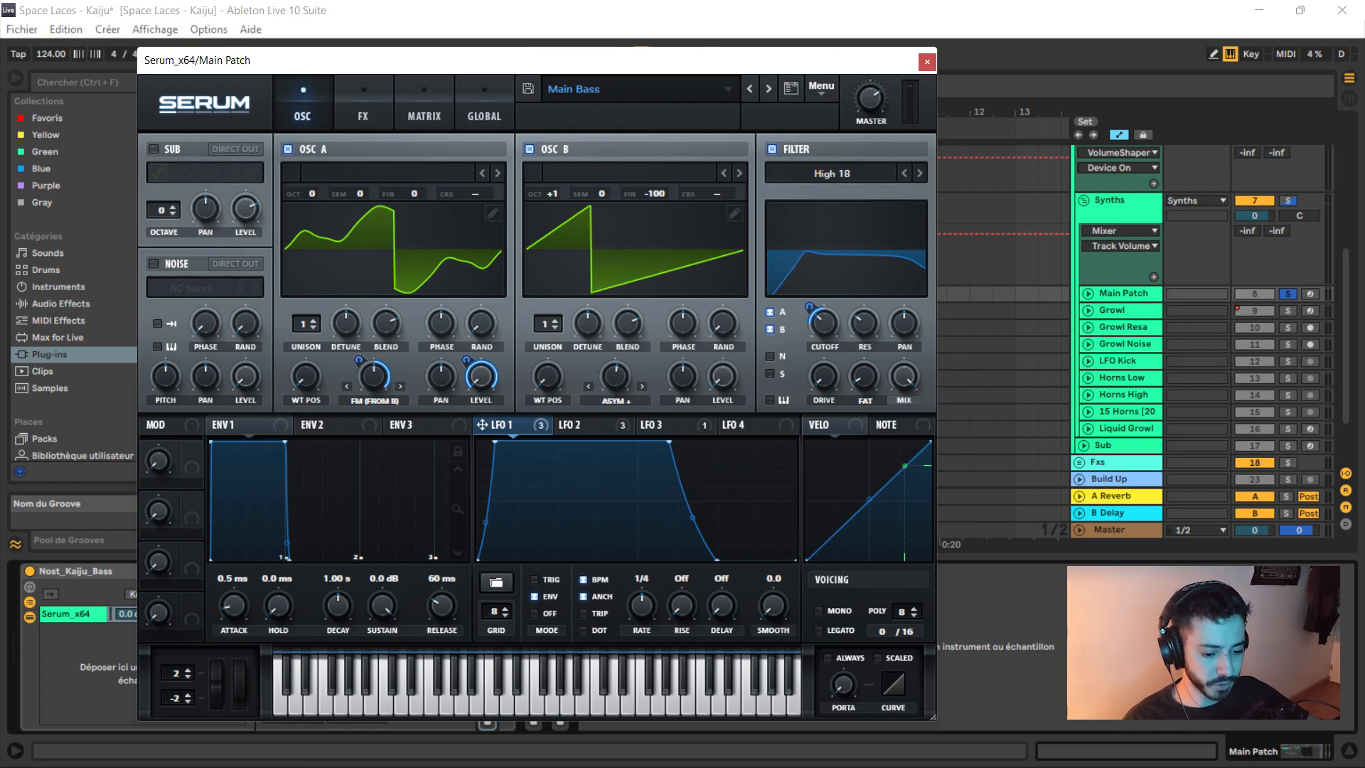
left_click(831, 173)
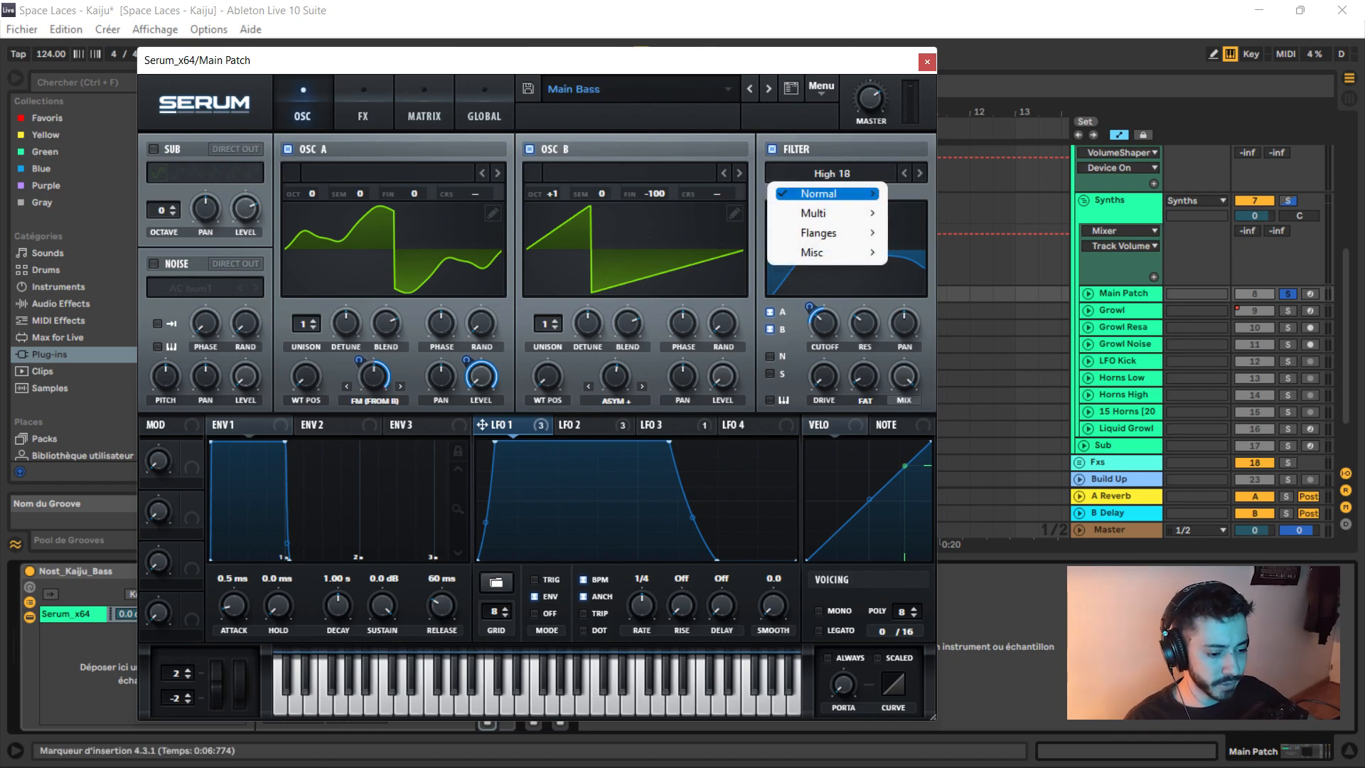
mouse_move(818, 193)
left_click(933, 388)
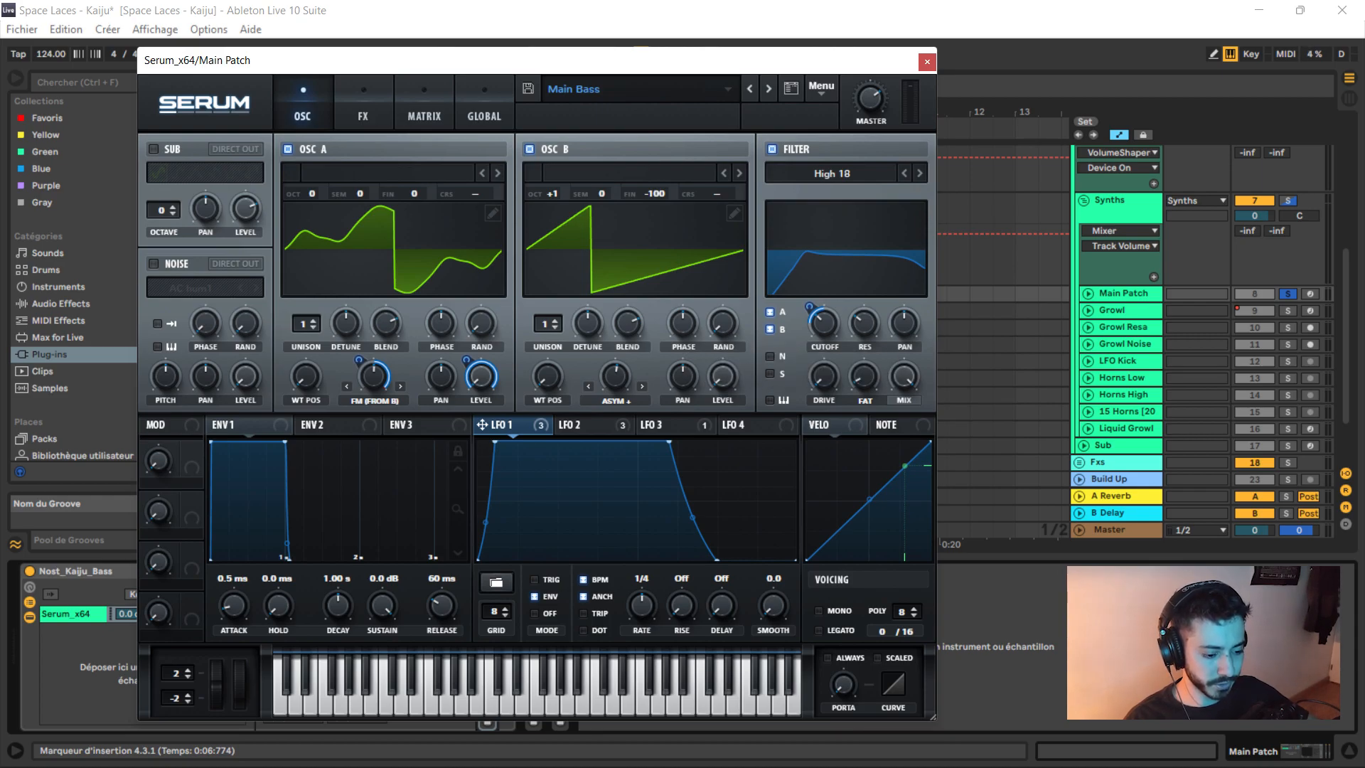
Adjust the oscillator filter's cutoff while repeatedly auditioning the first Main Patch notes from bar 3
left_click_drag(864, 323, 824, 312)
left_click_drag(606, 62, 725, 77)
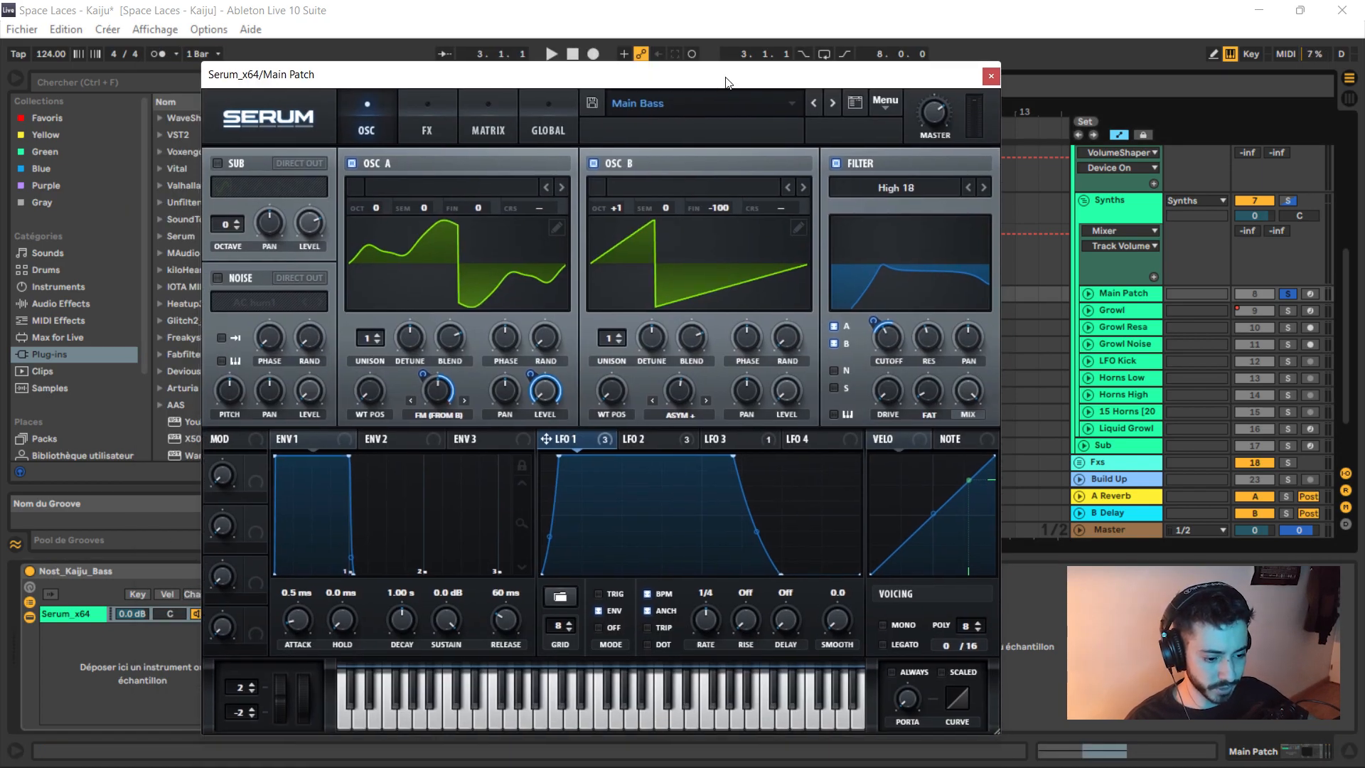
key("space")
left_click_drag(888, 336, 927, 332)
key("space")
key("space")
key("space")
key("space")
key("space")
key("space")
key("space")
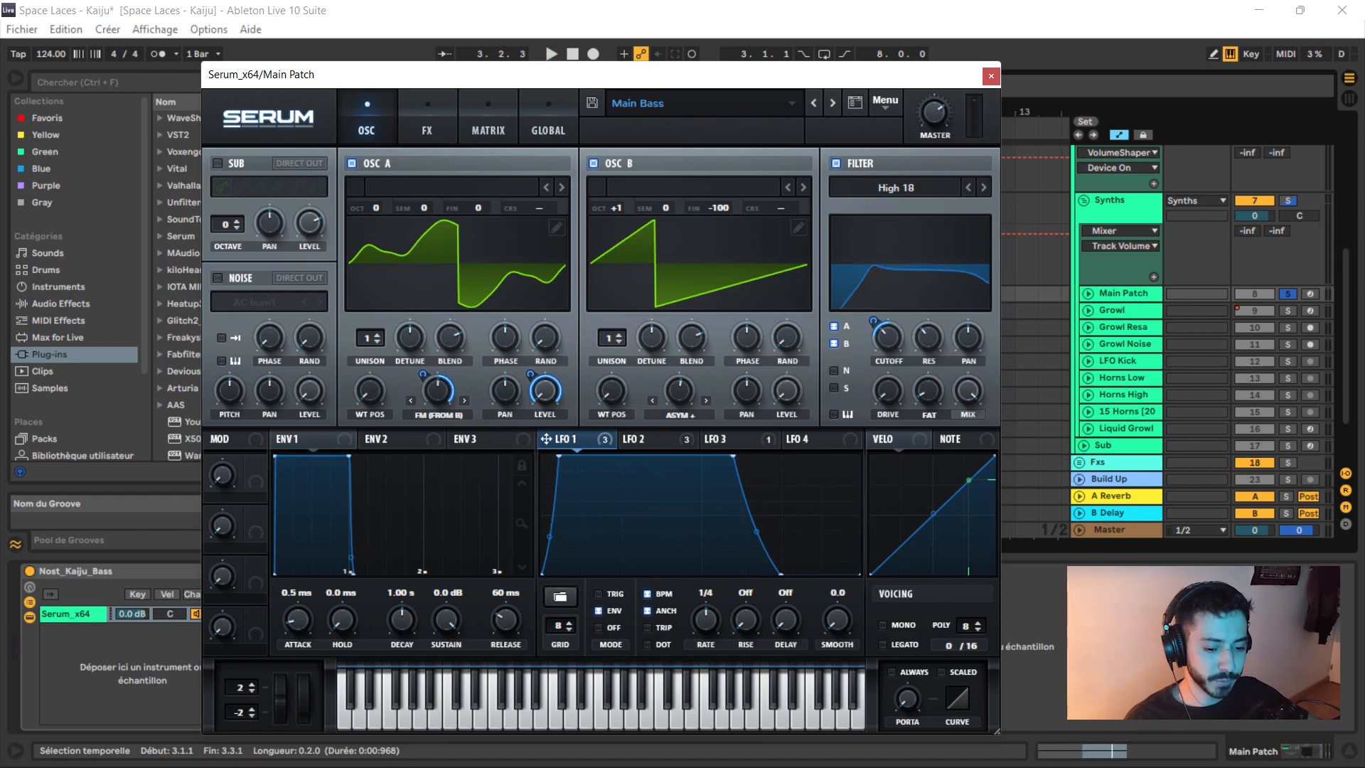
Enable Serum's Tube distortion effect and set its drive to 34% during playback
left_click(426, 128)
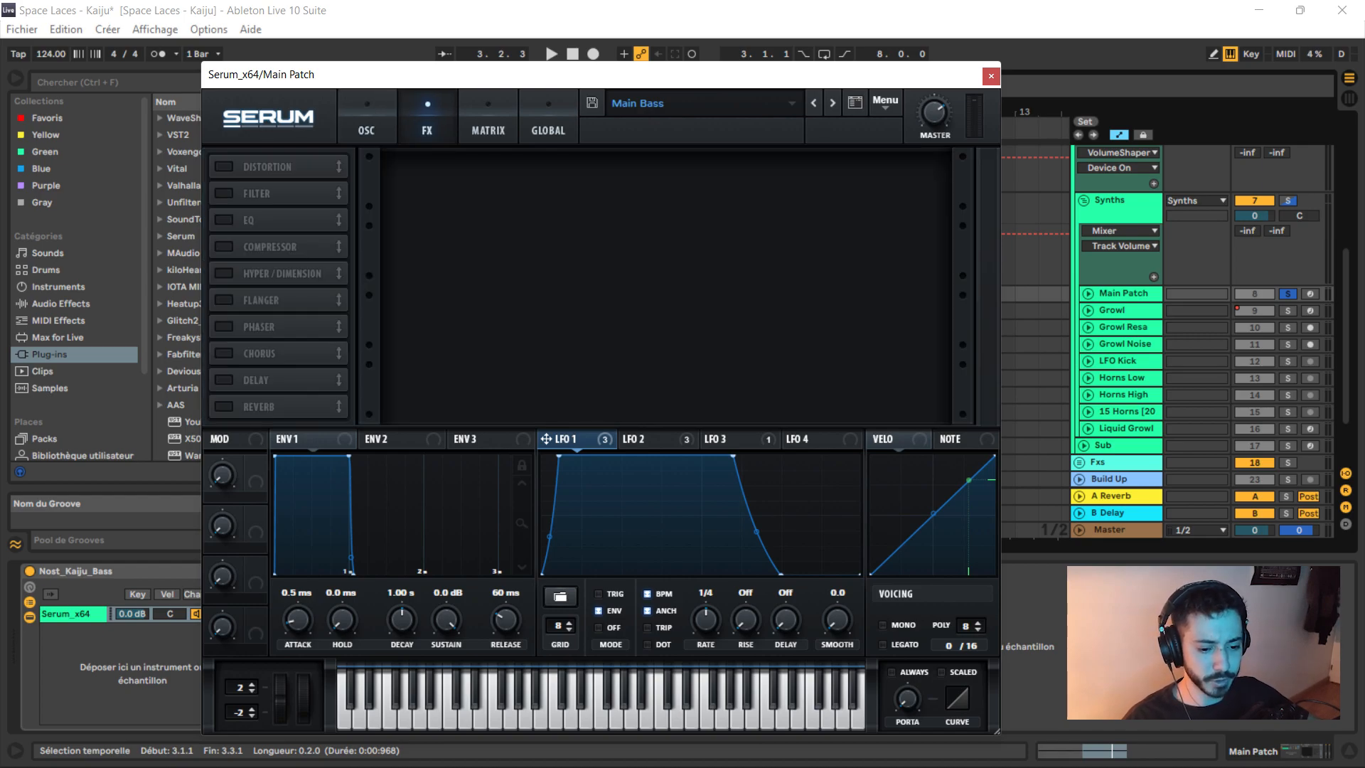
left_click(224, 167)
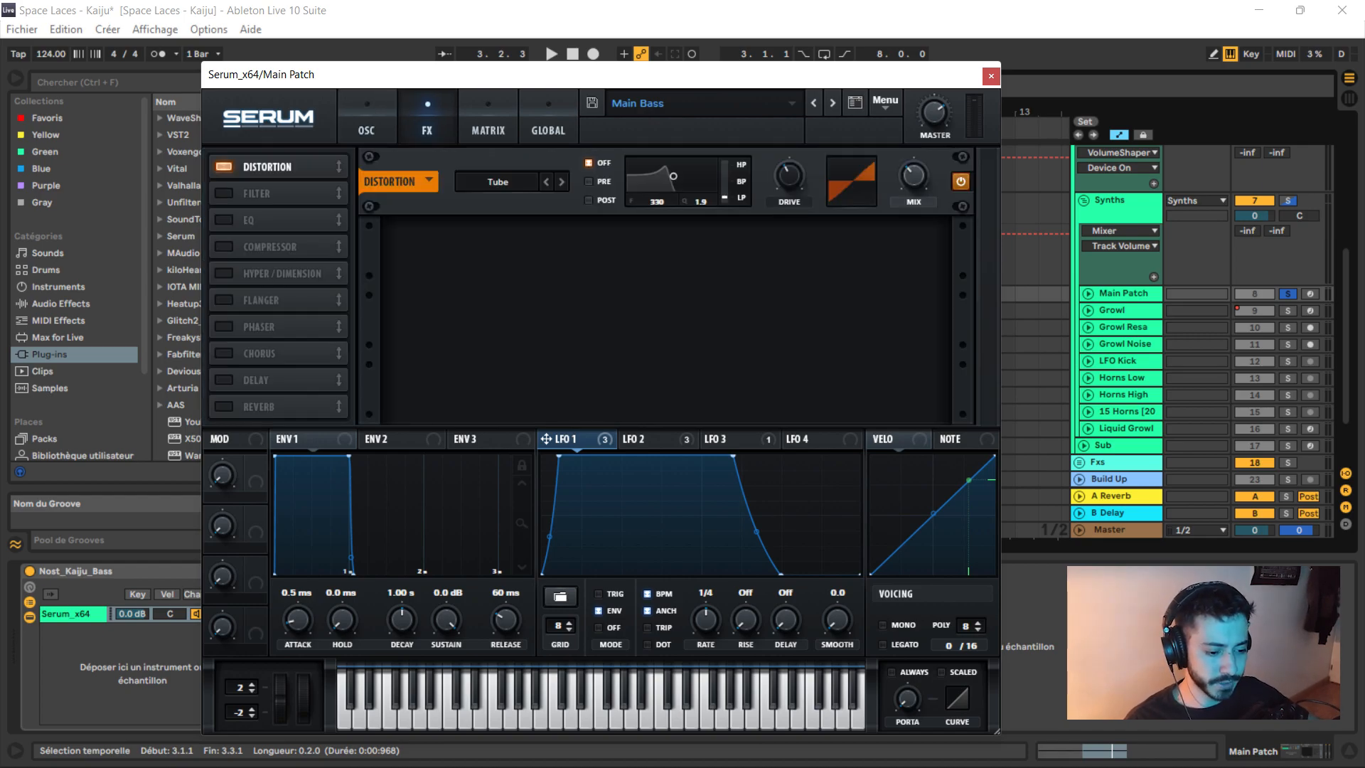
key("space")
left_click_drag(789, 176, 789, 185)
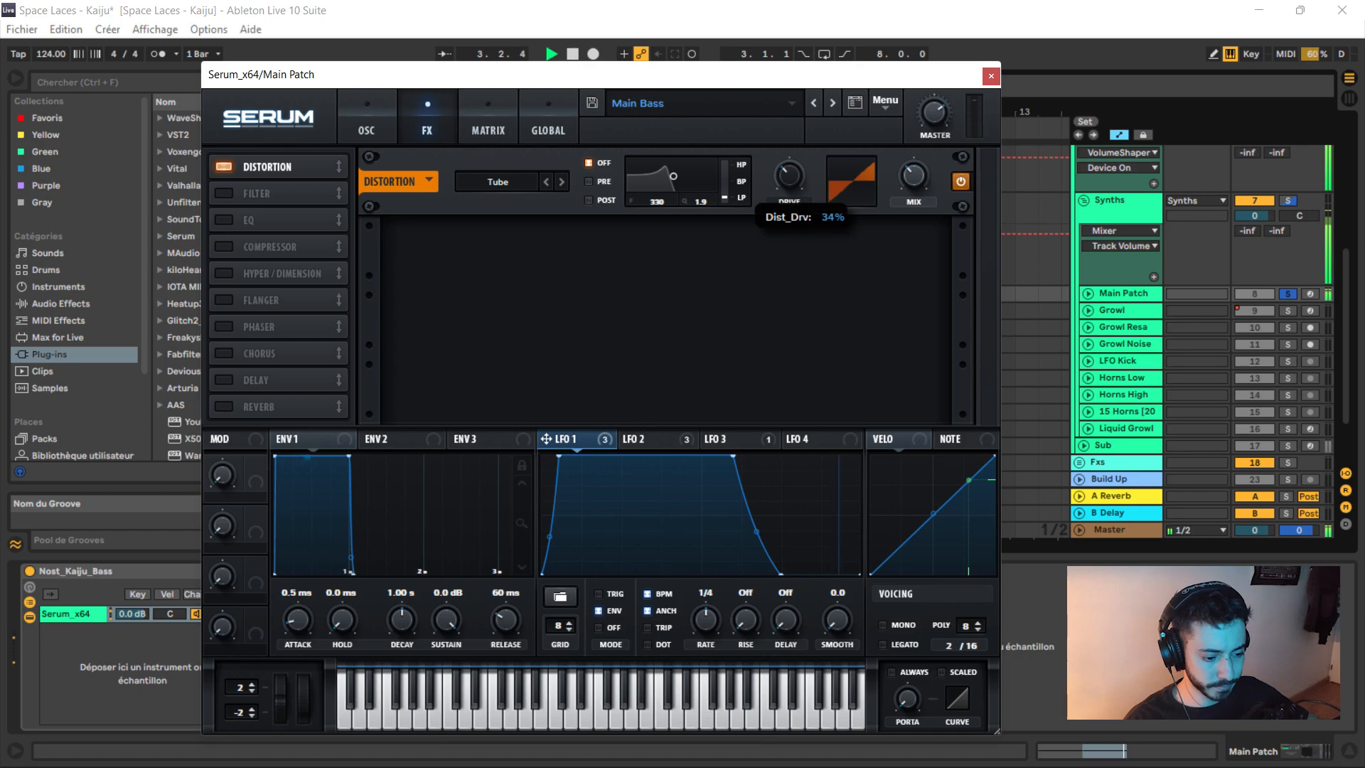
Enable Serum's filter effect and select the Cmb + type from the Flanges group
left_click(224, 193)
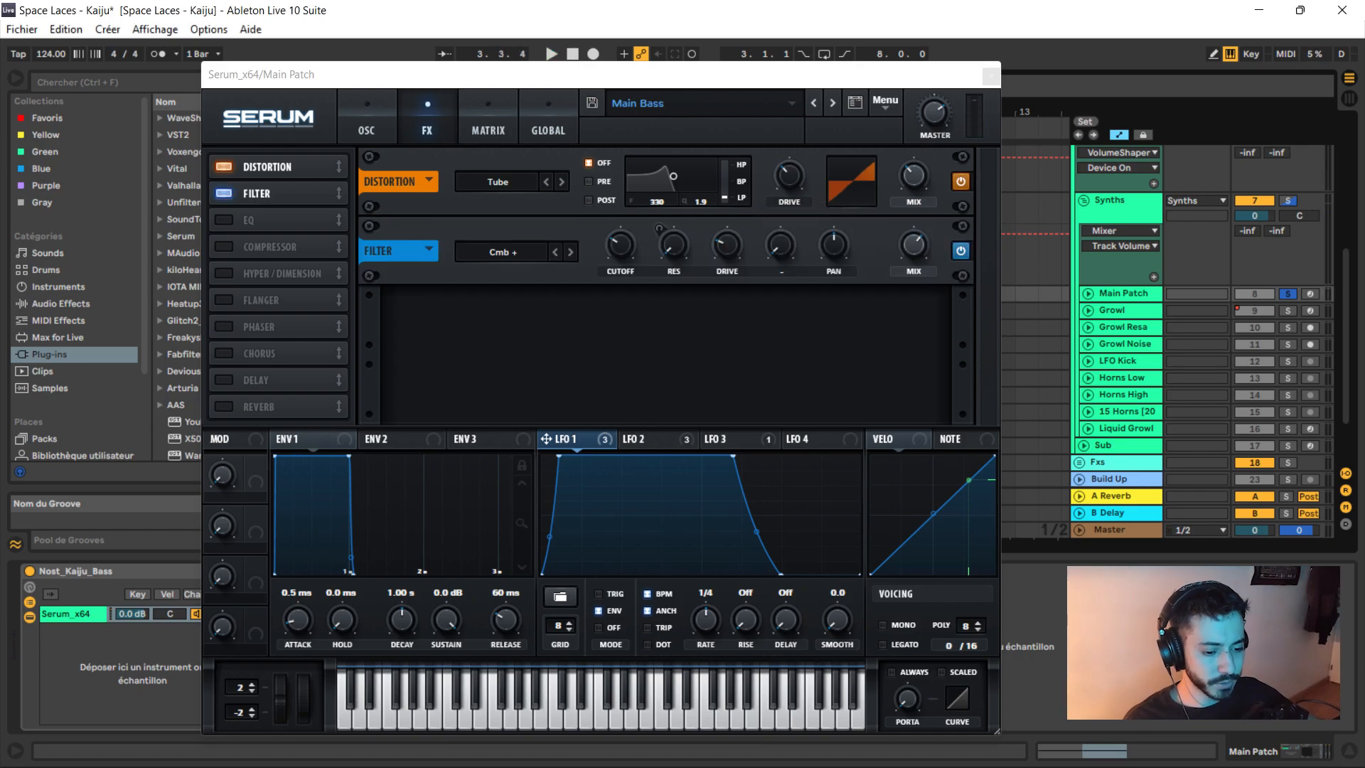
left_click(503, 252)
mouse_move(509, 311)
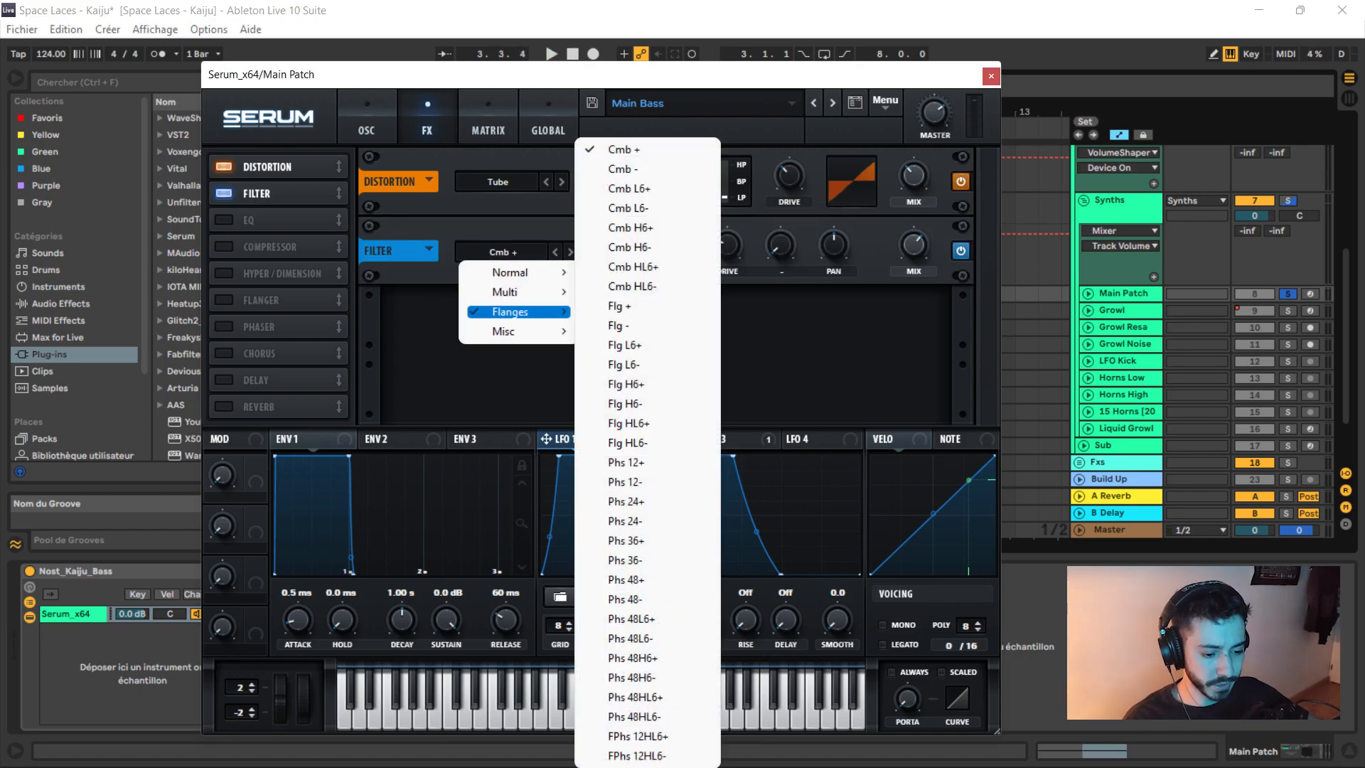
left_click(624, 150)
View the LFO 2 and LFO 3 shapes and check the modulation on the effect filter's resonance
left_click(648, 439)
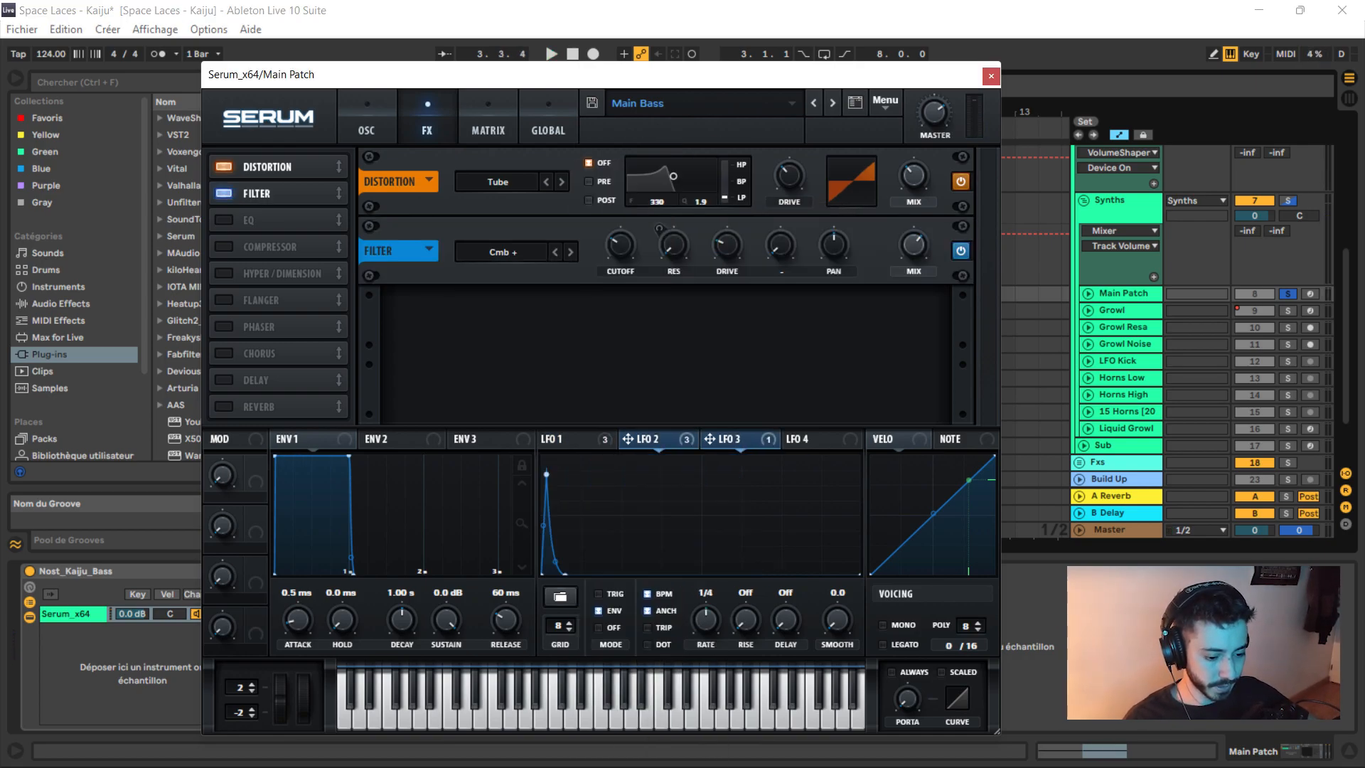
left_click(721, 439)
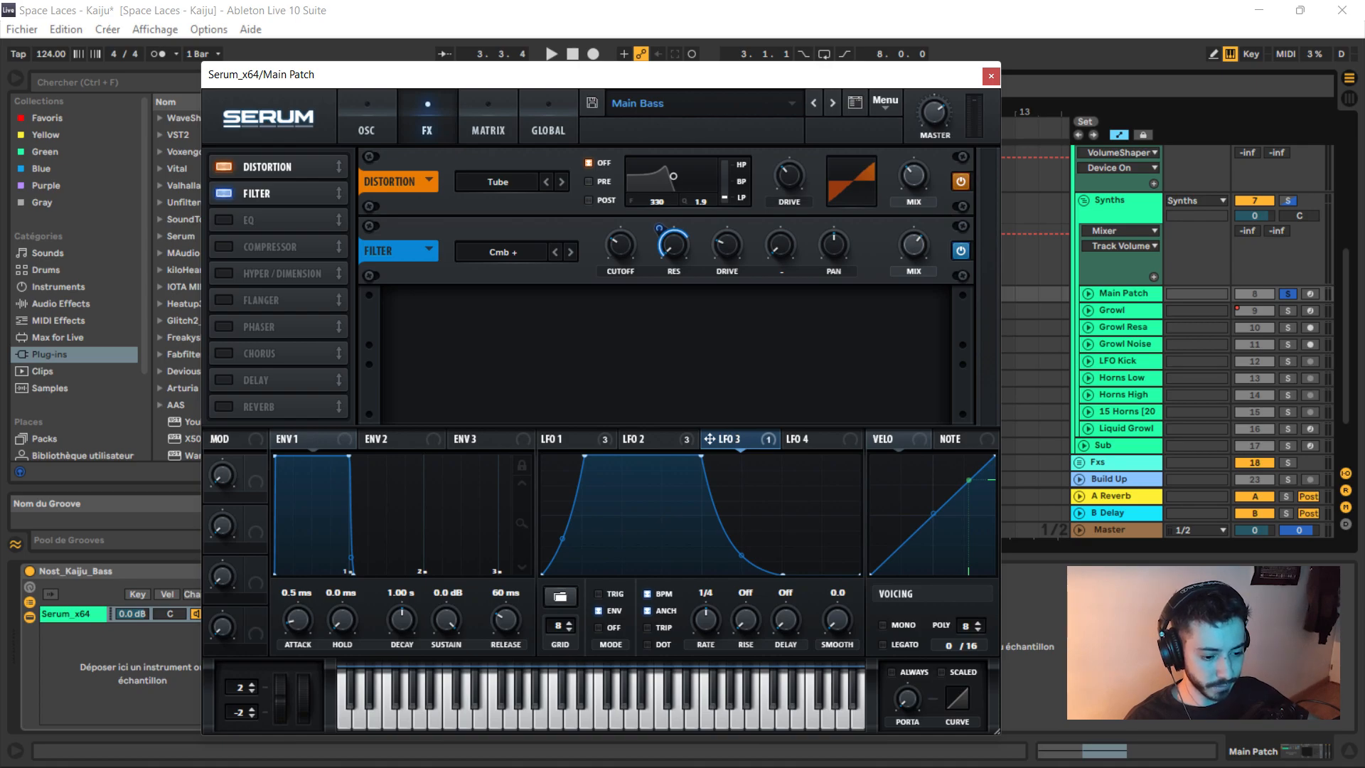
mouse_move(660, 229)
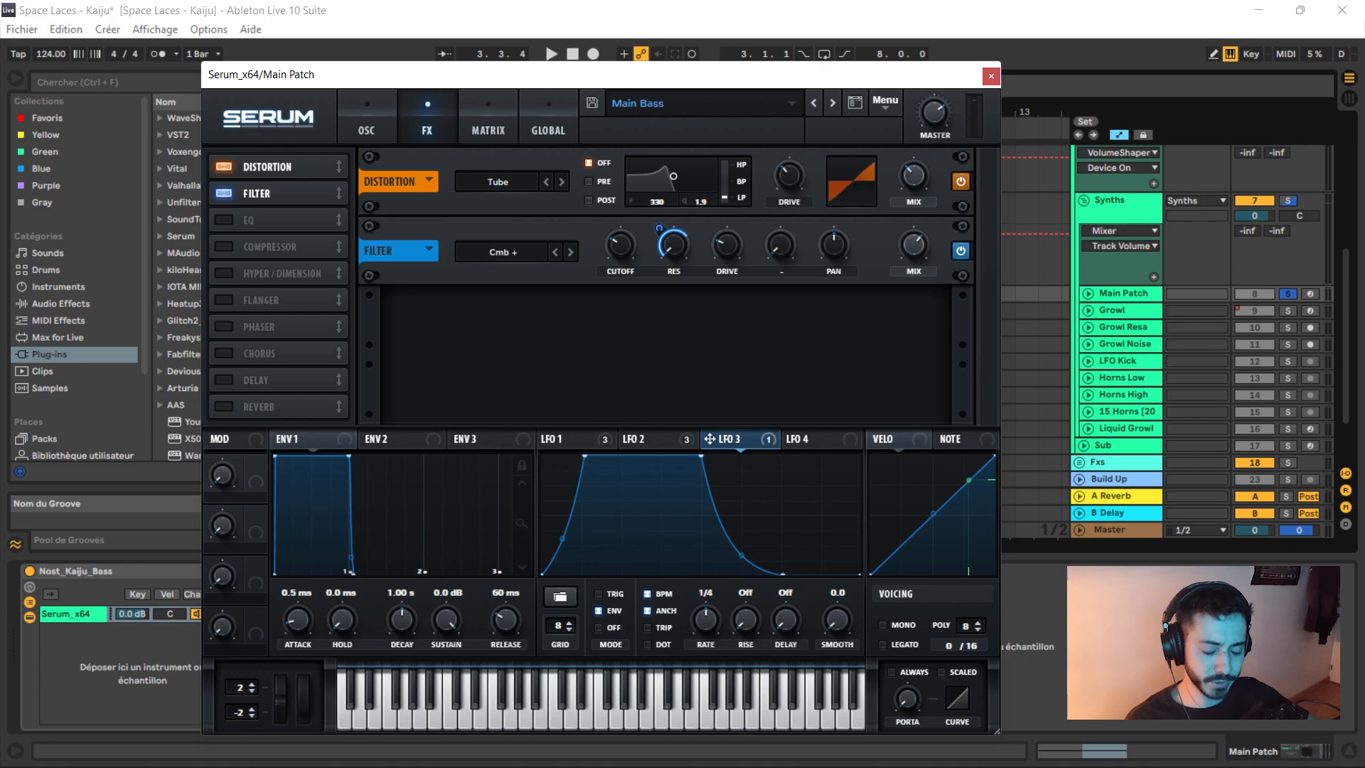
Enable Serum's EQ effect and audition the bass while showing LFO 2 as the EQ frequency modulator
key("space")
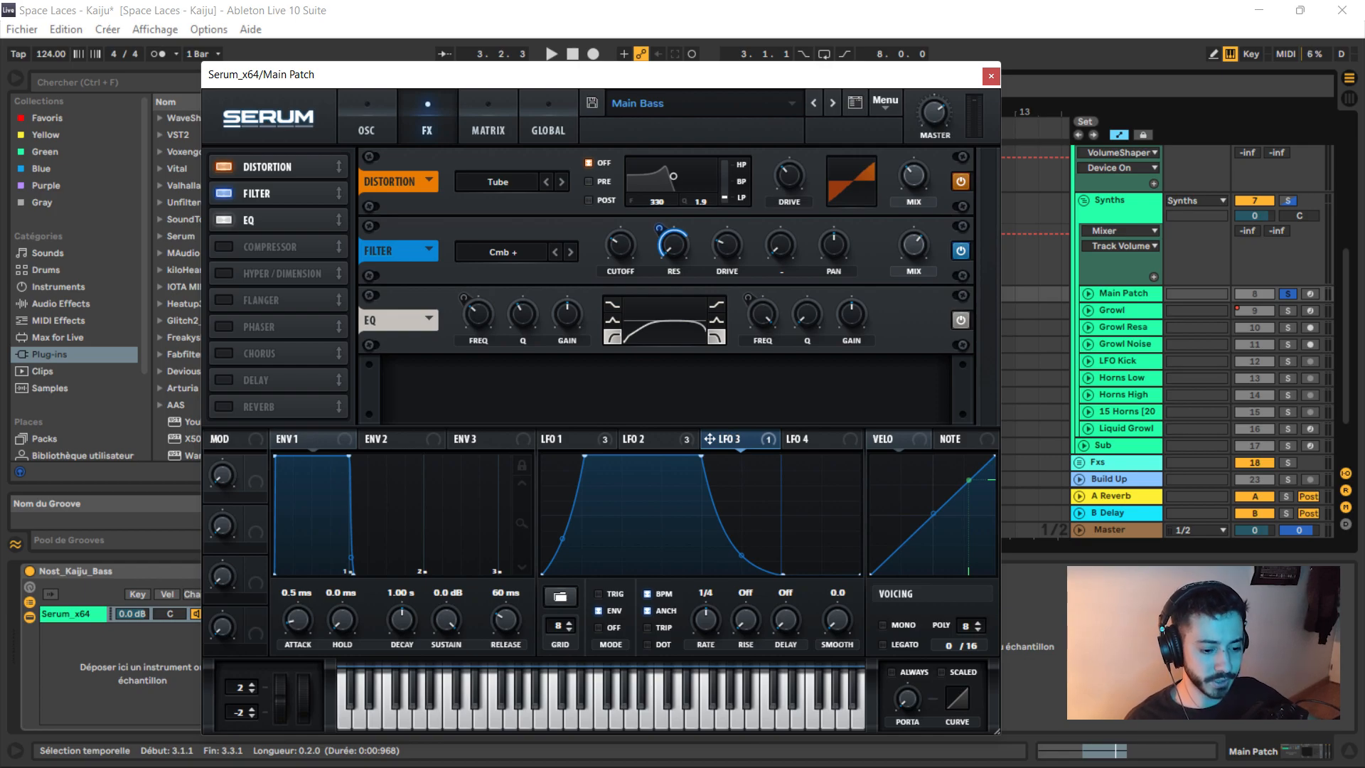
left_click(566, 440)
left_click(648, 439)
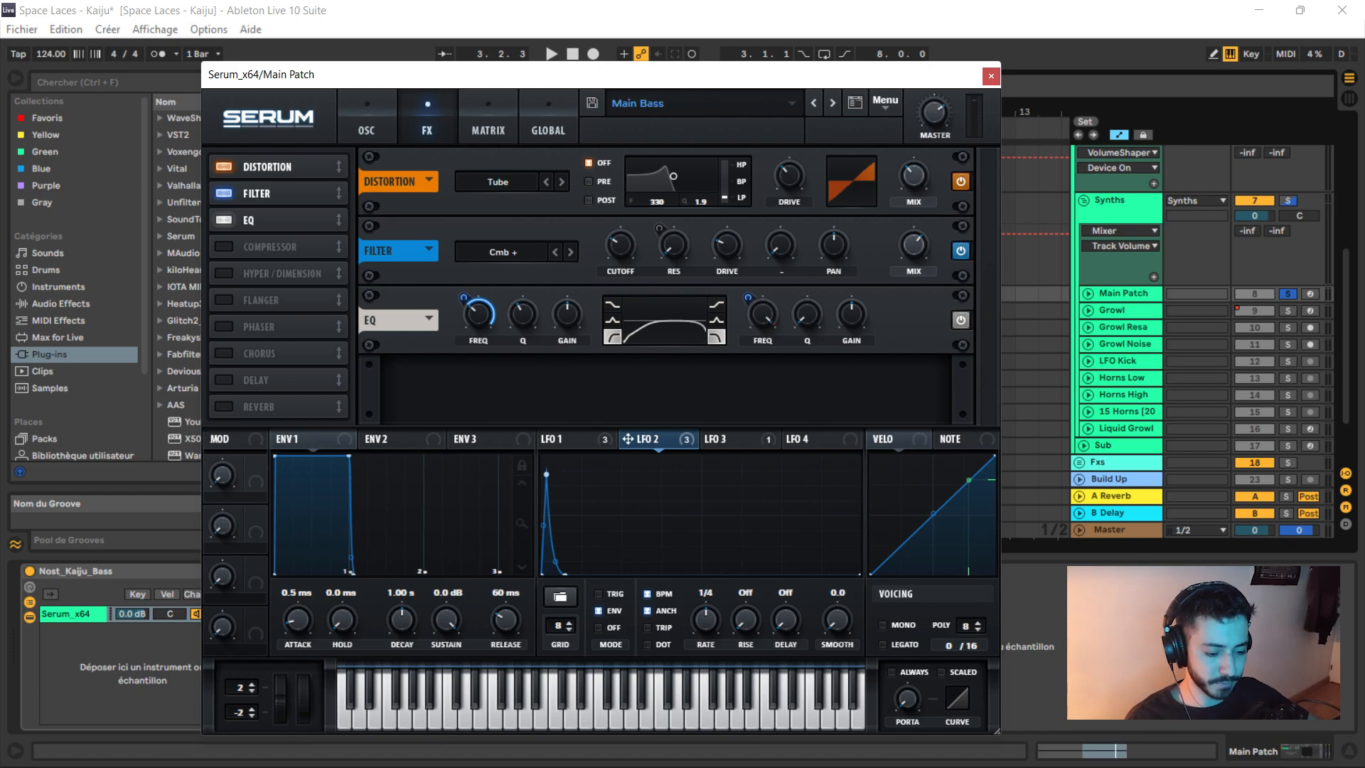
key("space")
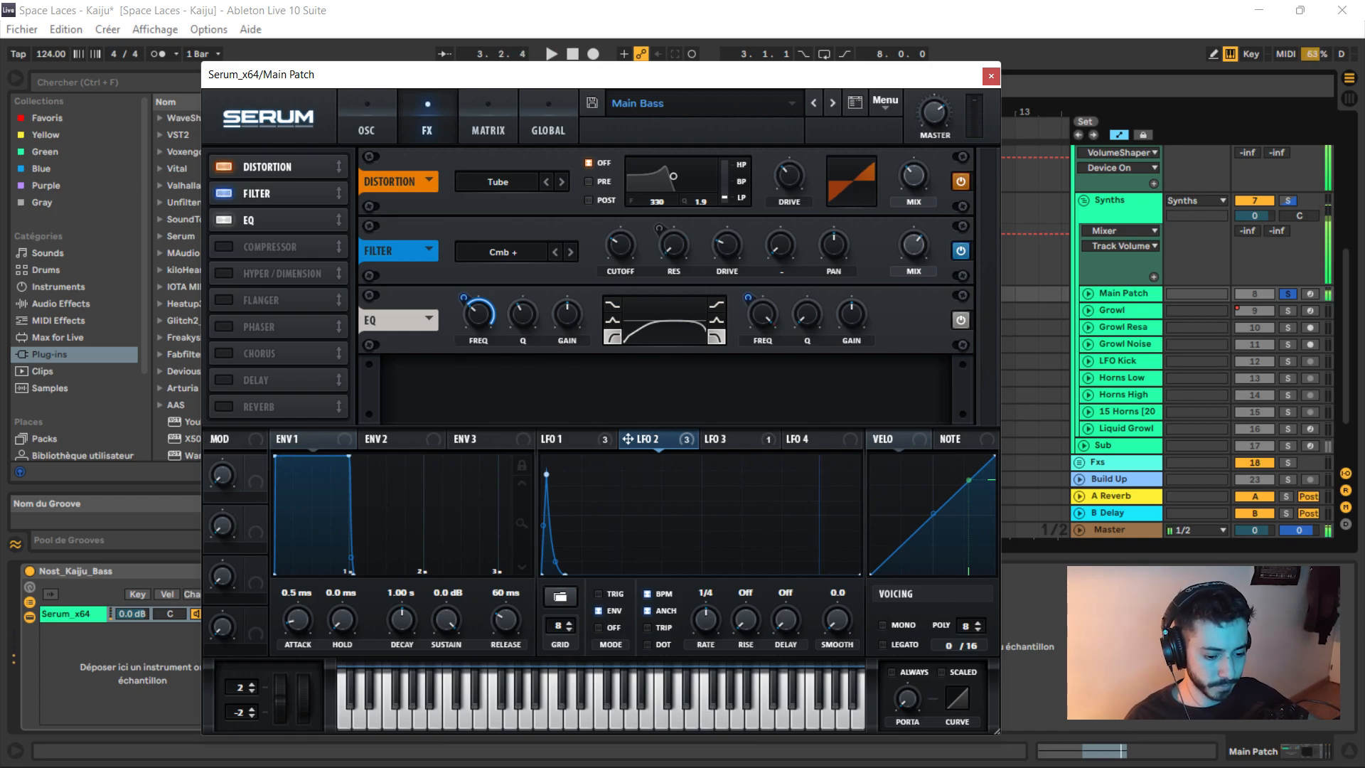
key("space")
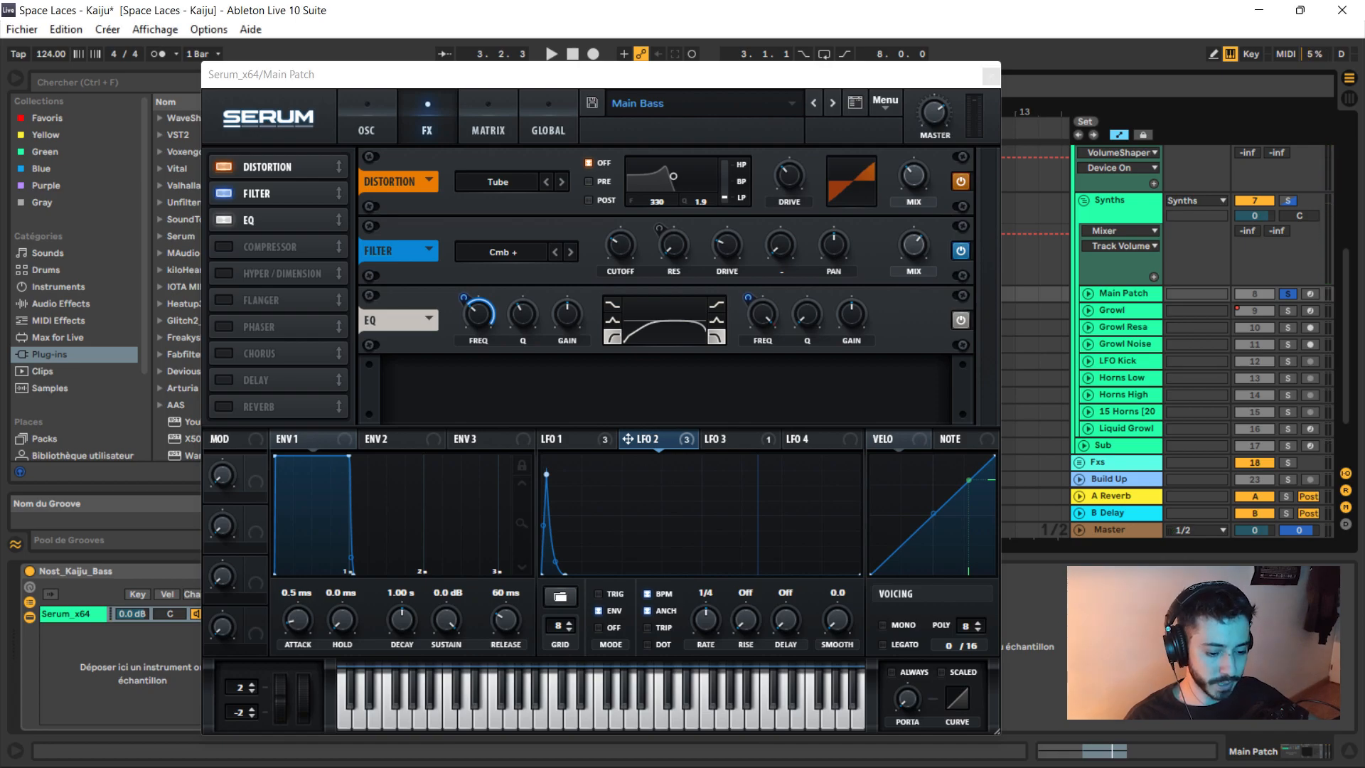
Enable Serum's compressor effect in multiband mode
left_click(224, 247)
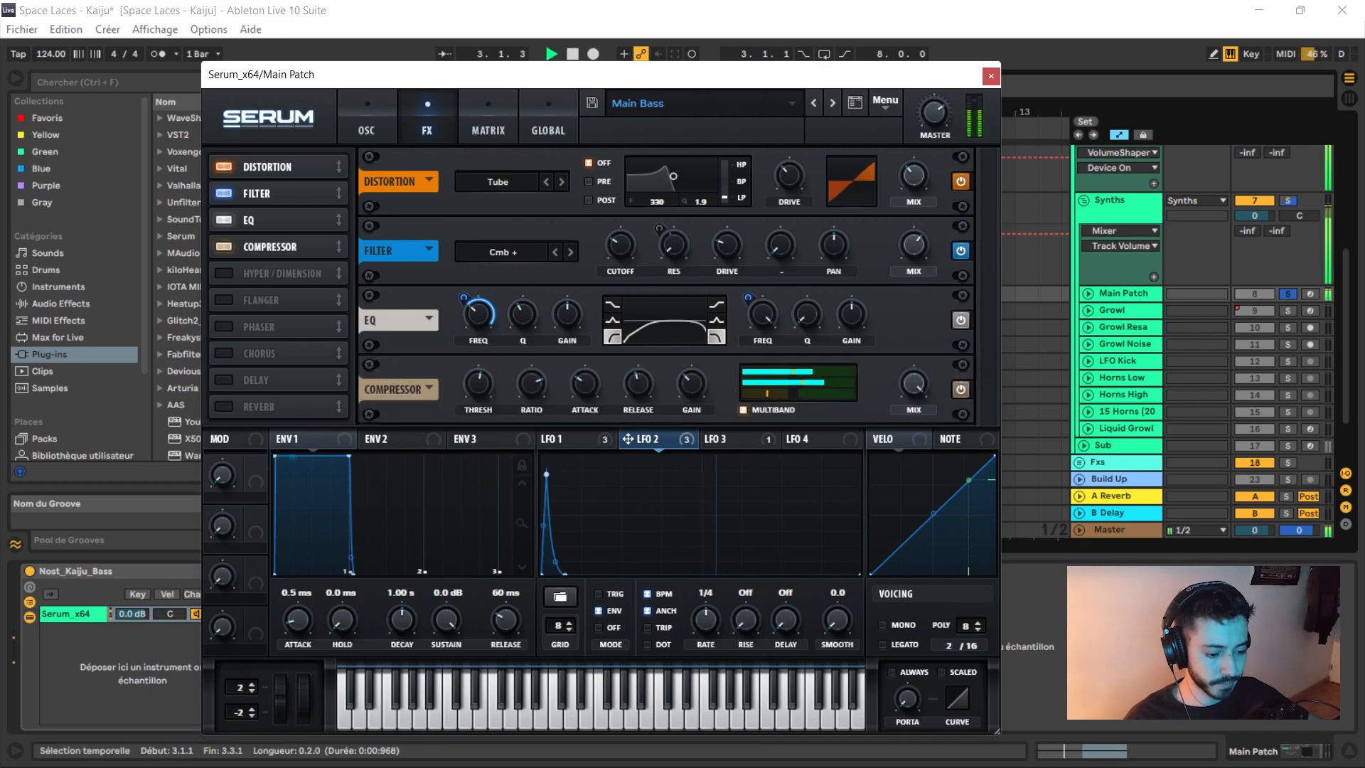
Enable Serum's Hyper/Dimension effect and audition the bass with it
left_click(224, 274)
scroll(914, 387, "down", 2)
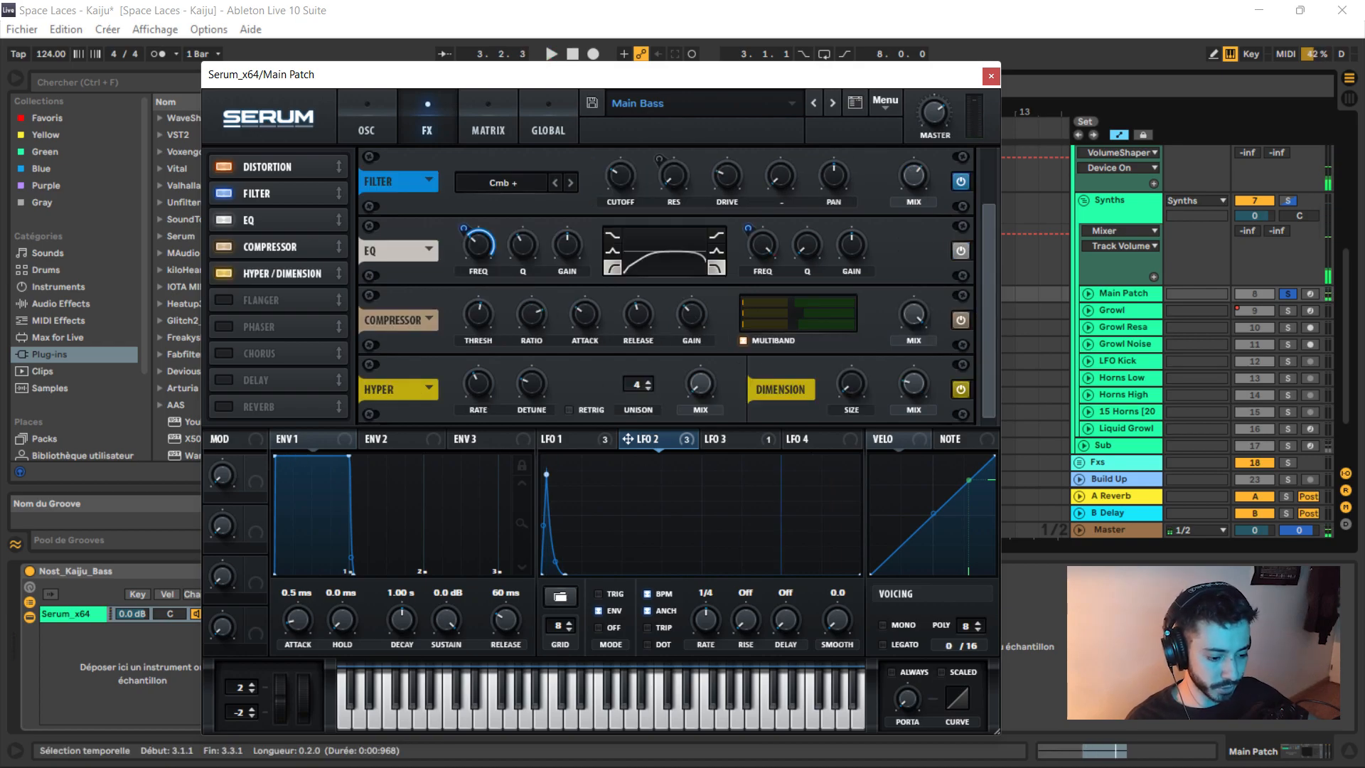
scroll(913, 387, "down", 2)
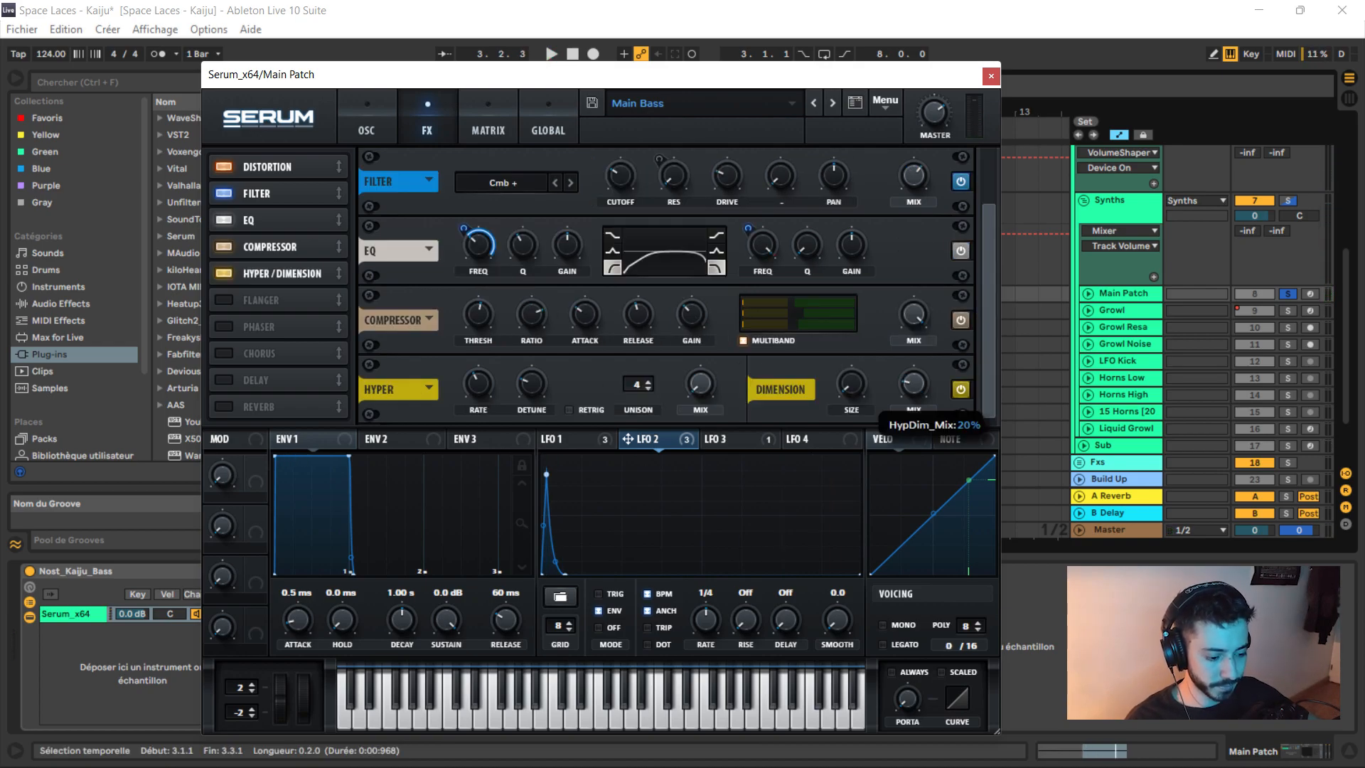
key("space")
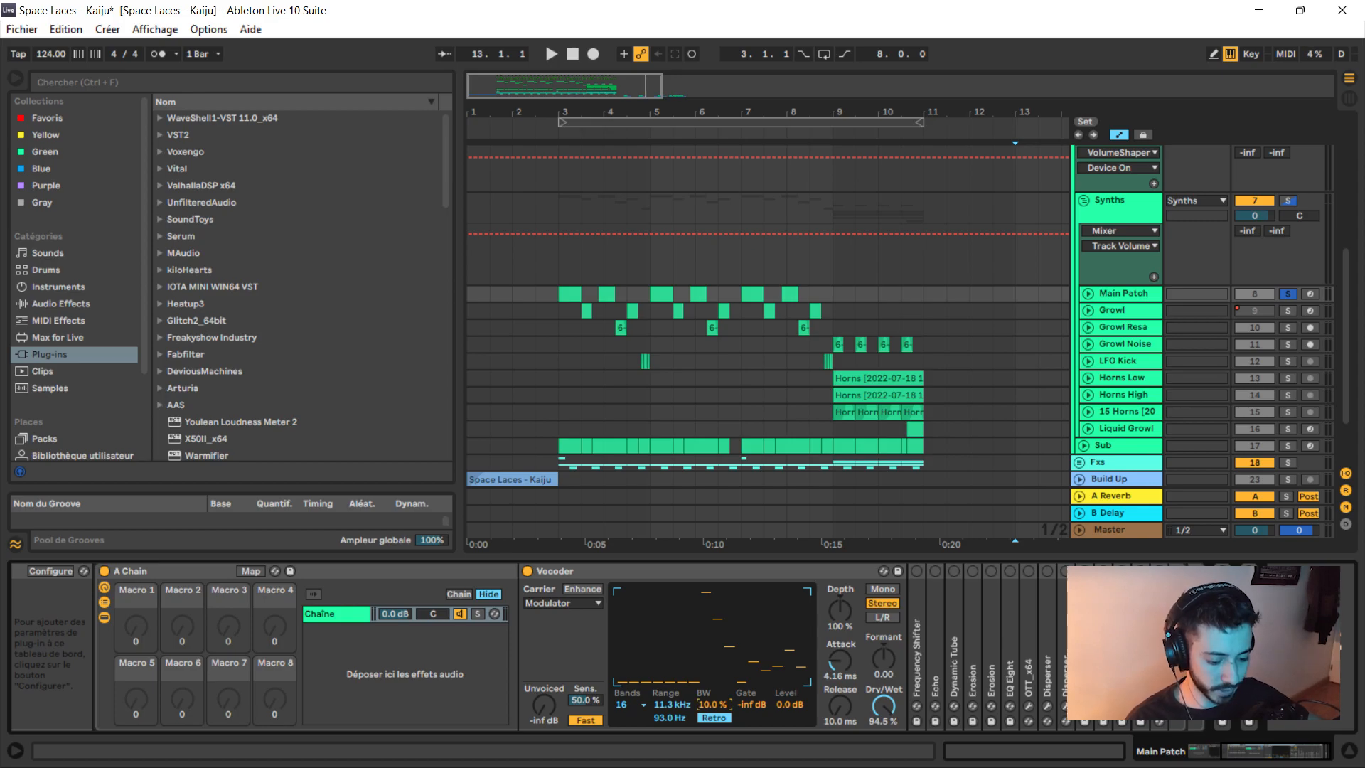
Try a Vocoder range of 21.5 Hz to 6.49 kHz while auditioning the bass, and undo the change
key("space")
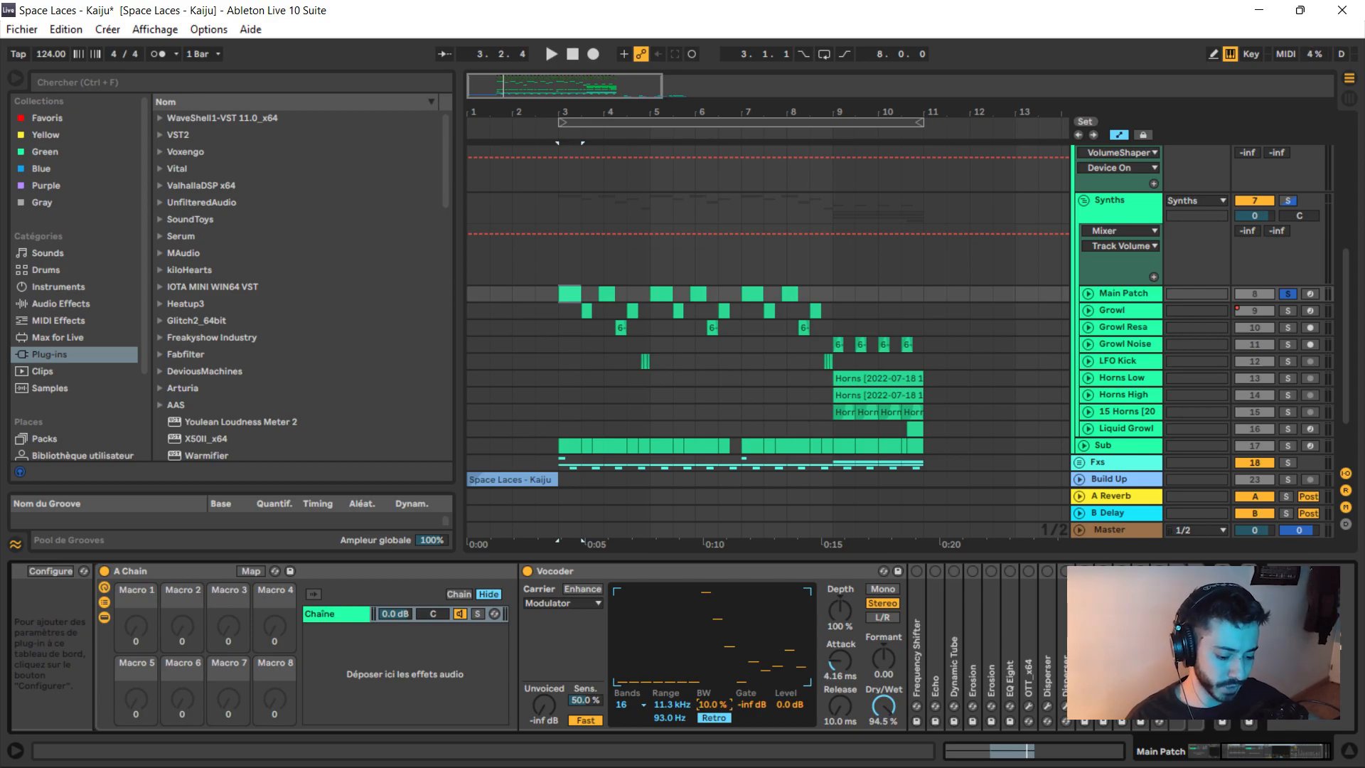
left_click_drag(671, 704, 670, 750)
key("space")
key("space")
key("space")
key("space")
key("space")
key("space")
key("space")
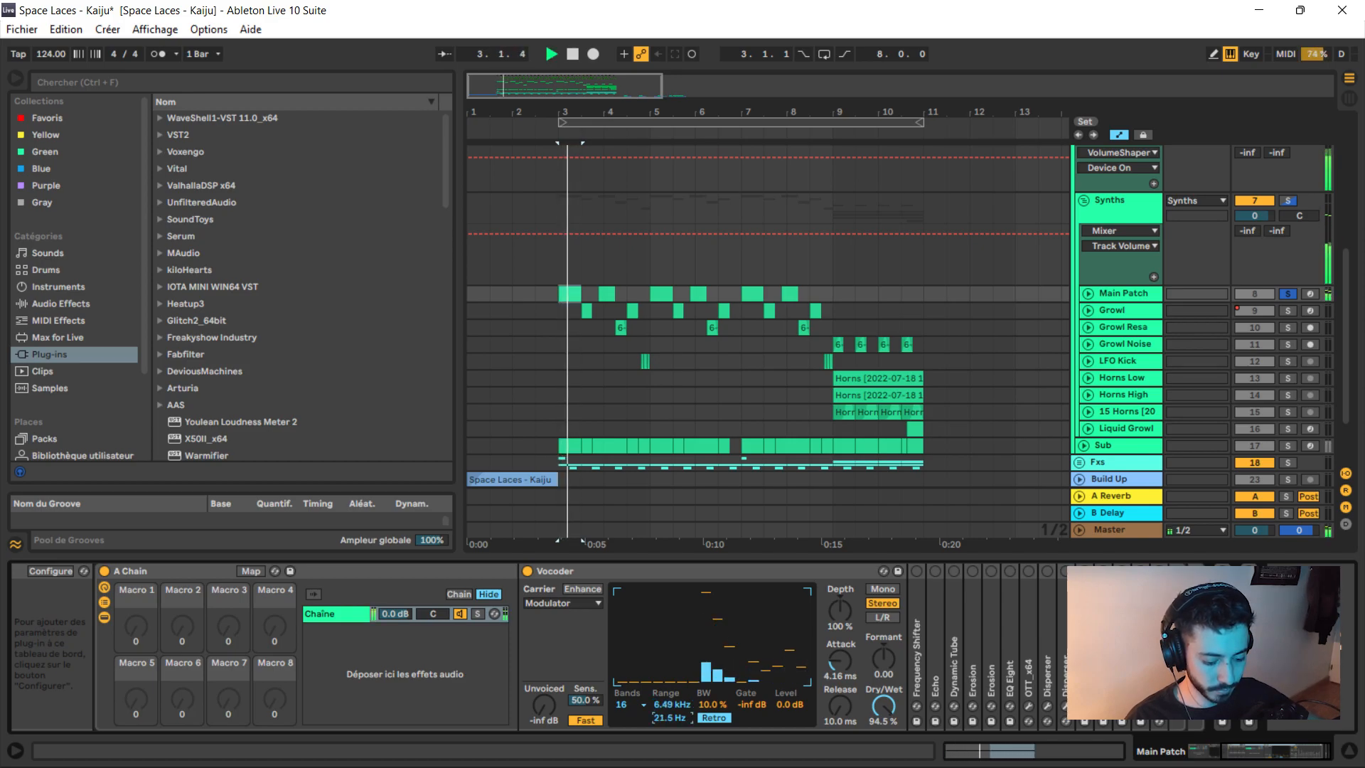
key("ctrl+z")
key("ctrl+z")
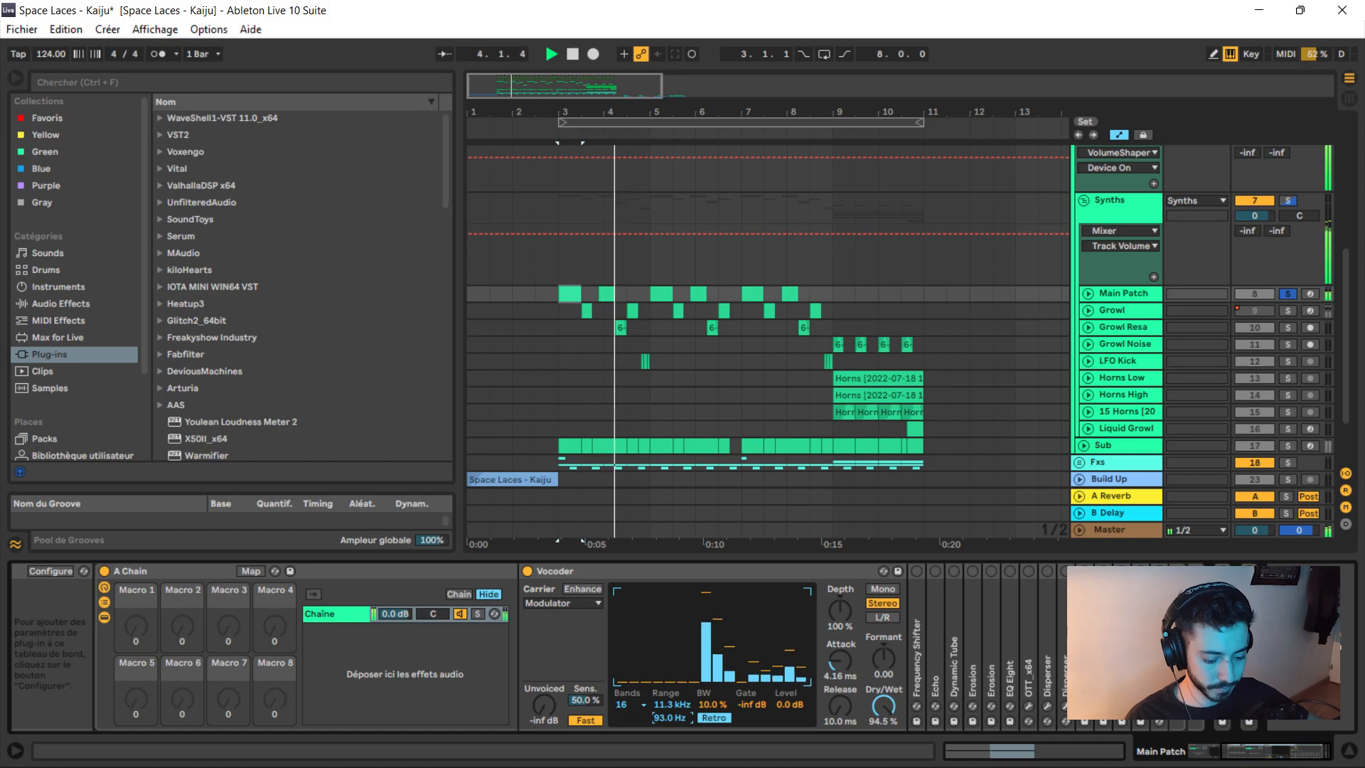
key("space")
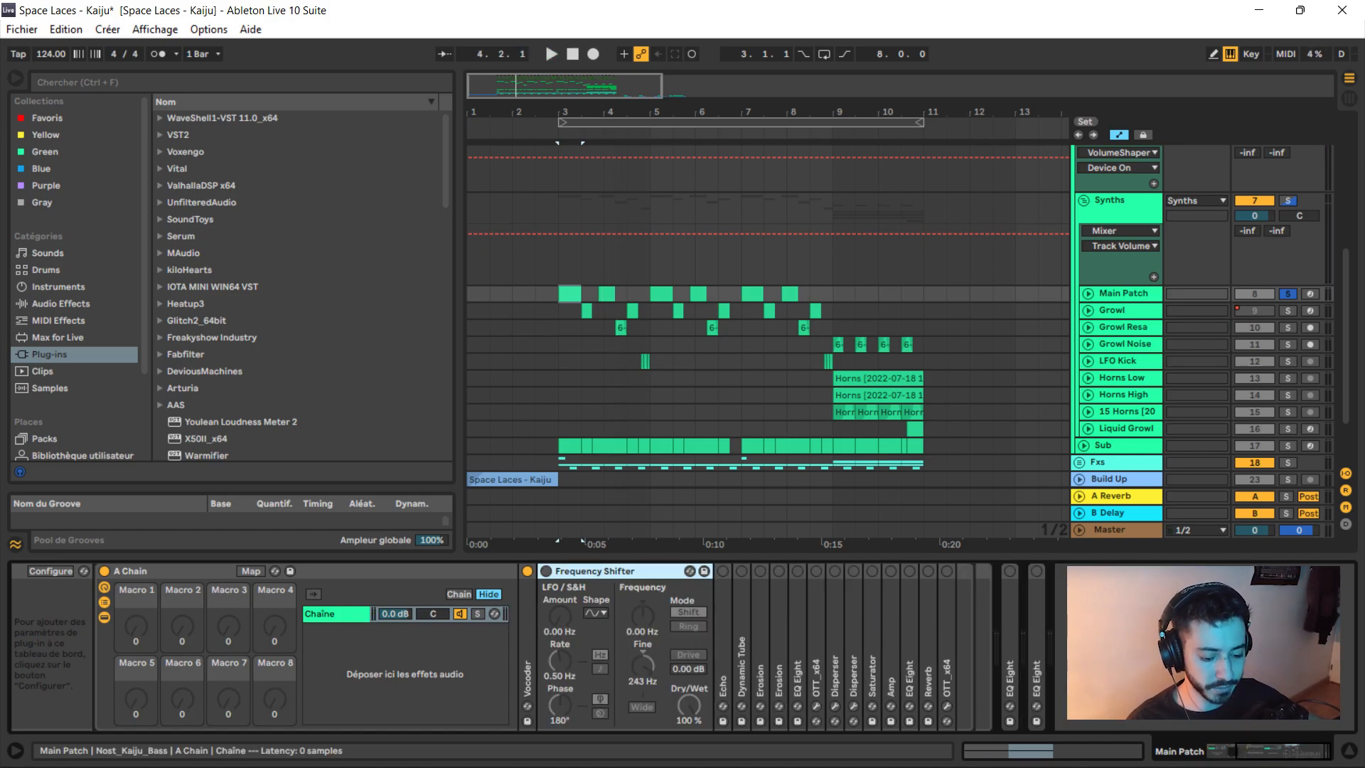
Enable the Frequency Shifter after the Vocoder and audition the bass
left_click(546, 571)
left_click(643, 666)
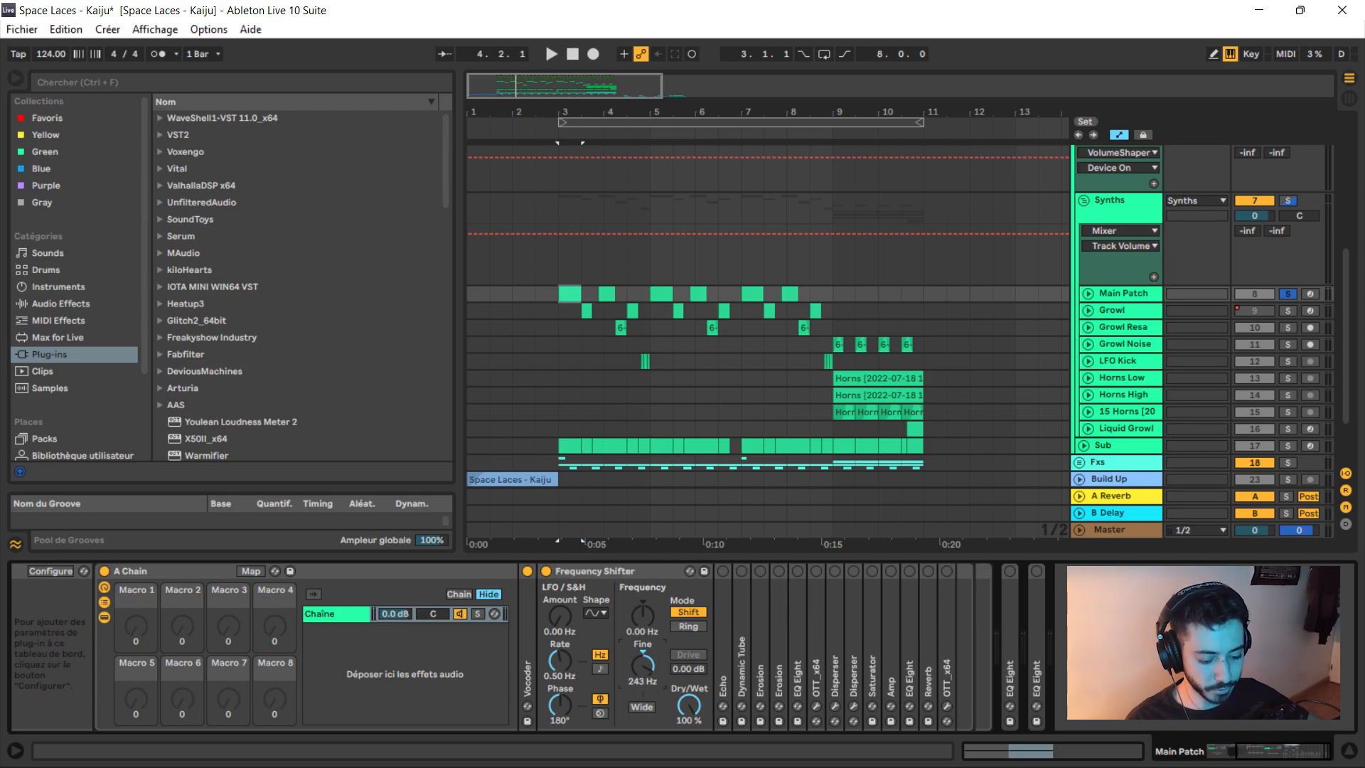
key("space")
key("space")
Unfold and enable the Echo device, and audition the bass while trying its Dry/Wet amount
double_click(722, 625)
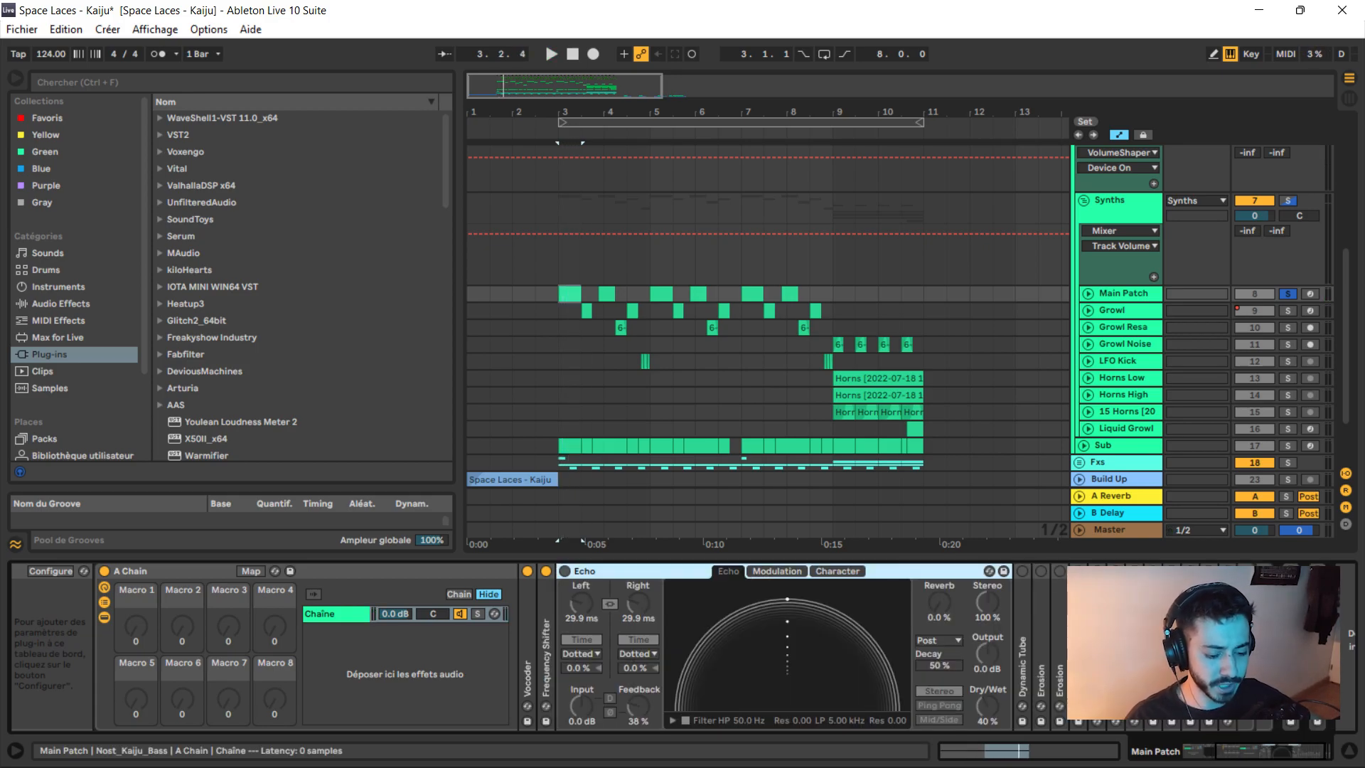
left_click(565, 571)
left_click(637, 602)
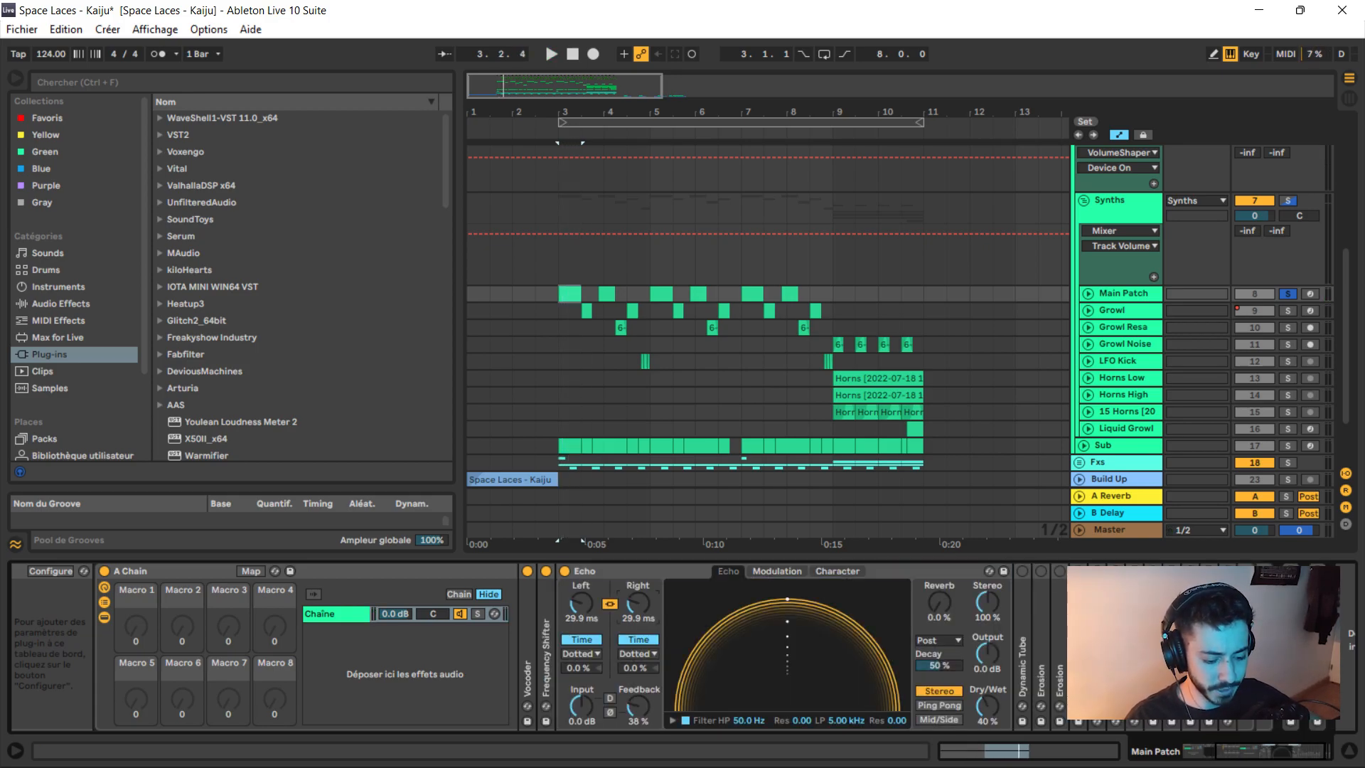
key("space")
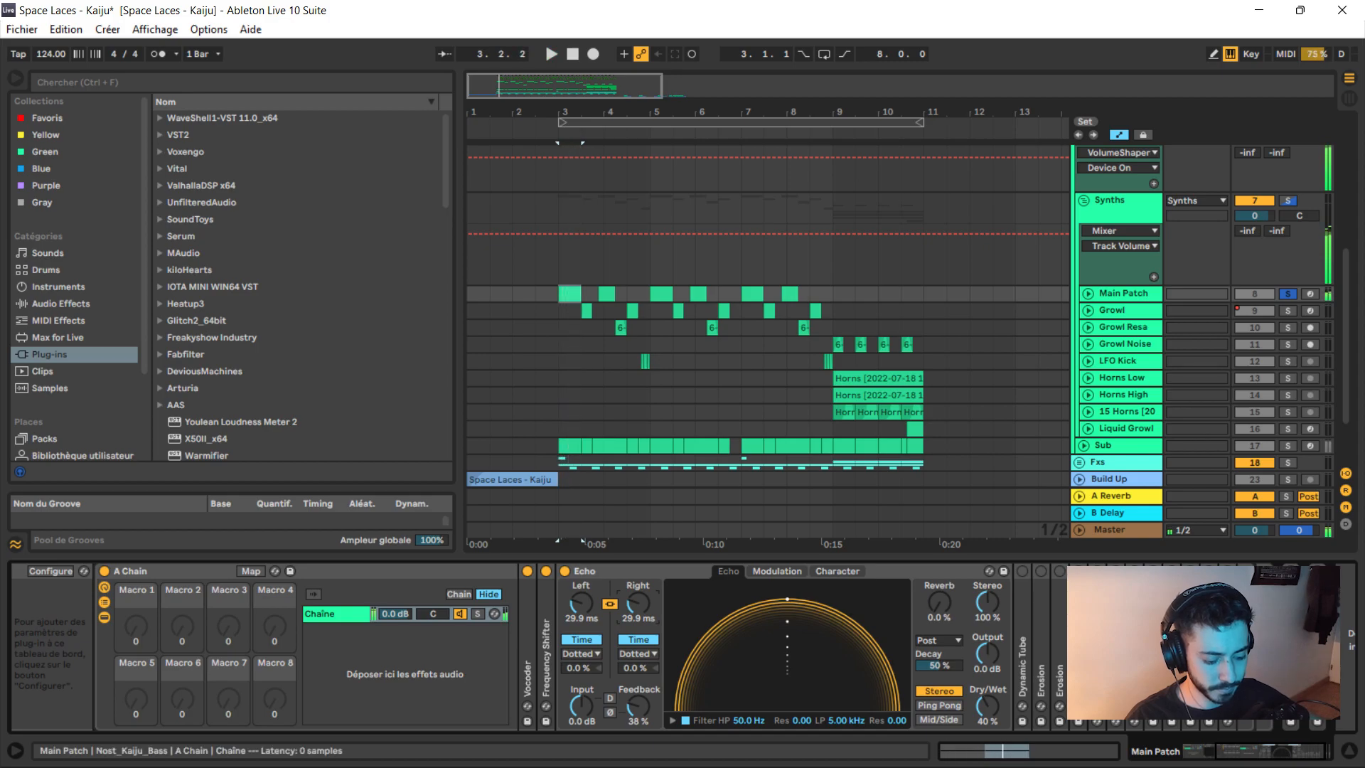
left_click_drag(987, 706, 987, 719)
key("space")
key("space")
key("space")
key("space")
key("space")
key("space")
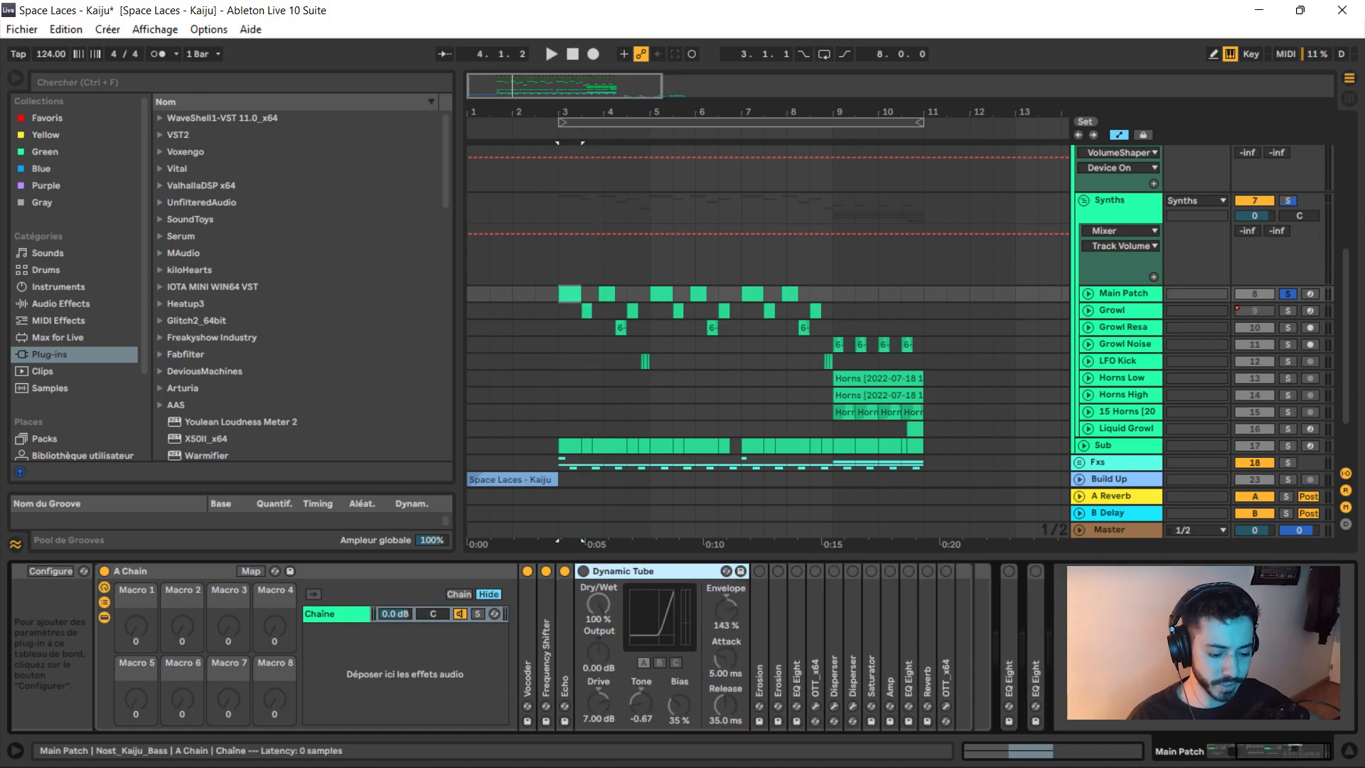
Enable the Dynamic Tube and the first Erosion device, auditioning the bass
key("space")
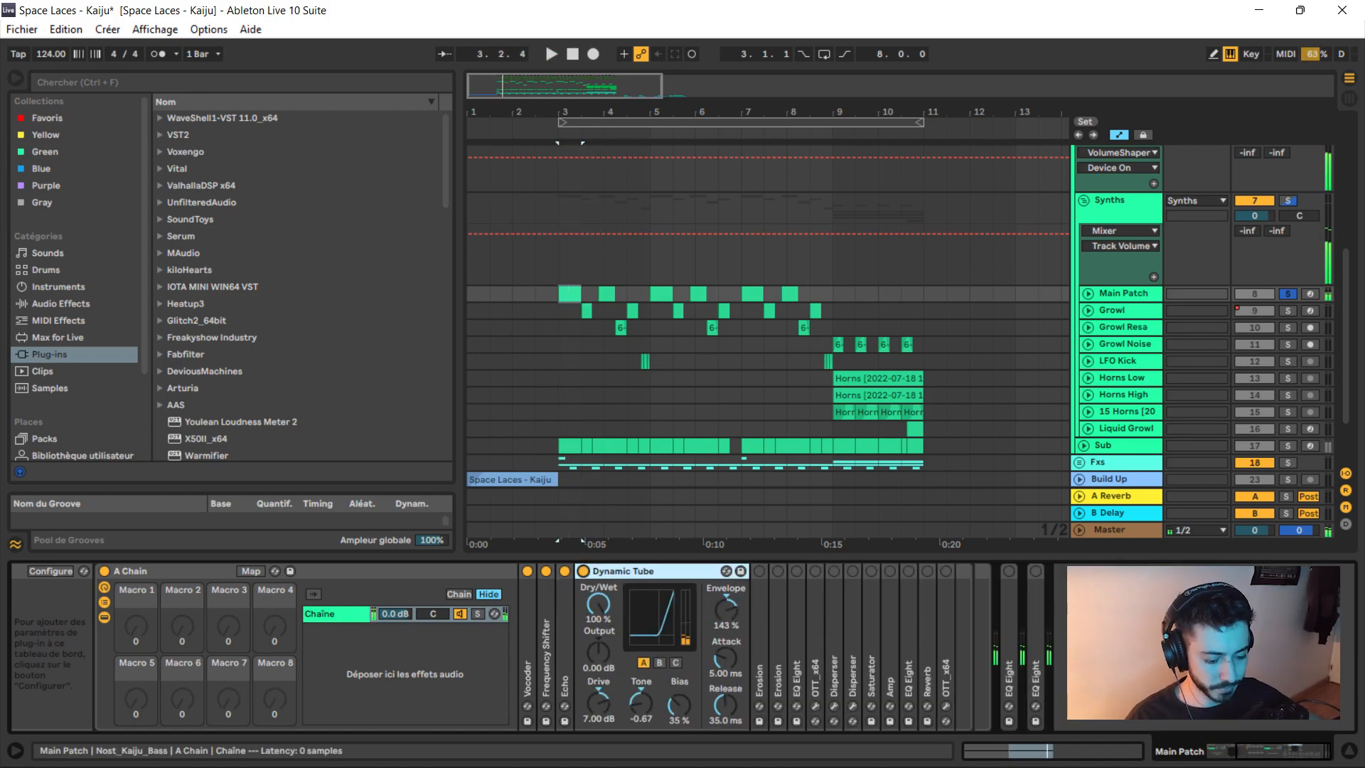
double_click(613, 571)
left_click(601, 571)
double_click(602, 640)
Try a different noise amount on the first Erosion device during playback and undo it
left_click_drag(687, 649, 683, 593)
key("space")
key("ctrl+z")
Enable the second Erosion device, try and undo a different amount while auditioning, and collapse both Erosion devices
double_click(744, 640)
left_click(743, 571)
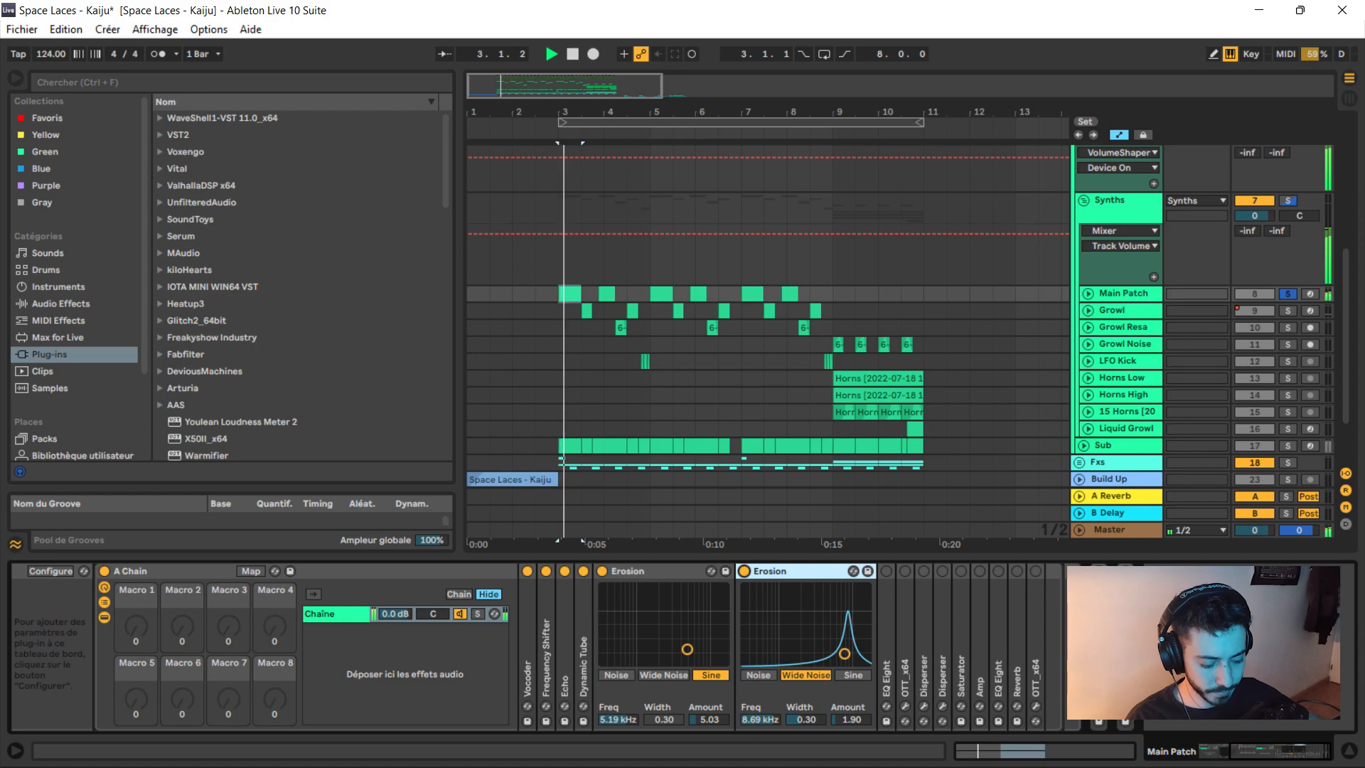
left_click_drag(843, 653, 845, 601)
key("ctrl+z")
left_click(639, 571)
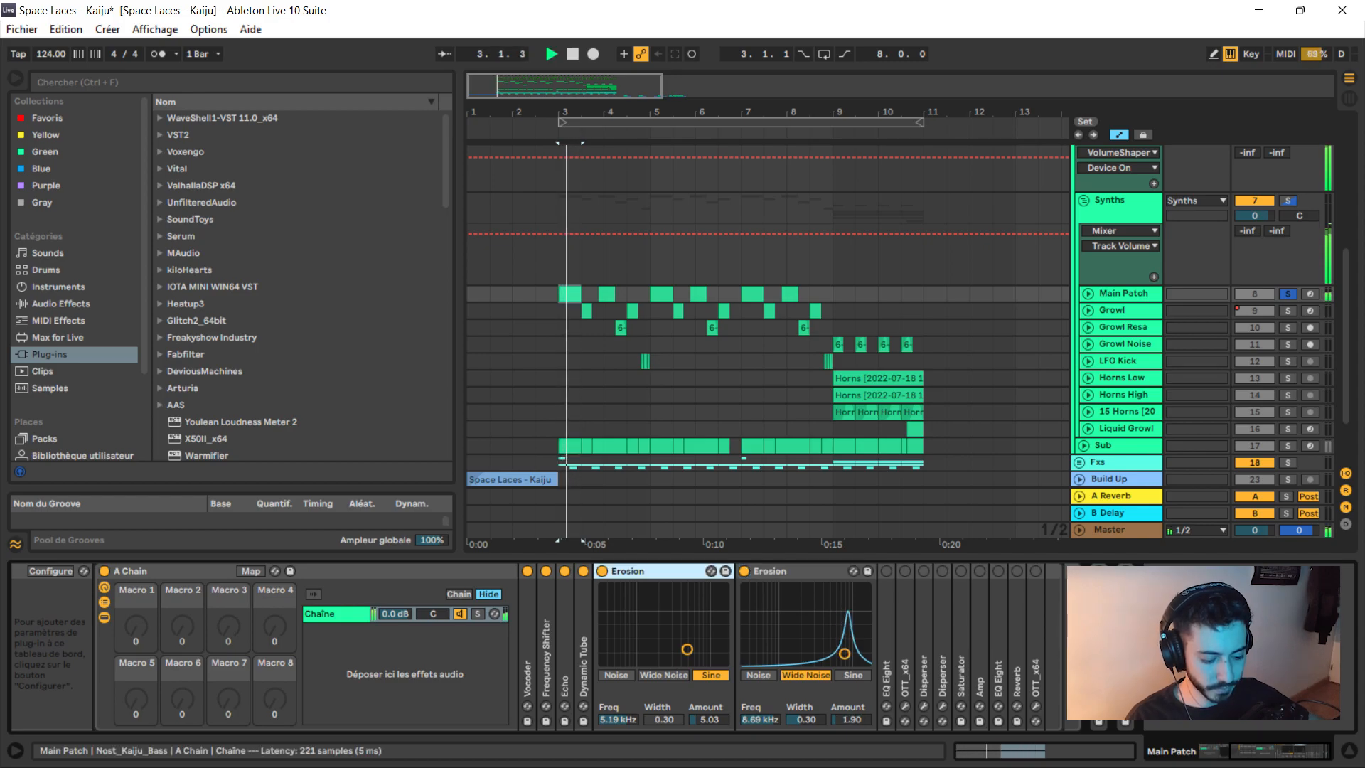
double_click(639, 571)
key("space")
double_click(645, 570)
Enable the EQ Eight, OTT and both Disperser devices following the Erosions, and audition the bass
double_click(639, 640)
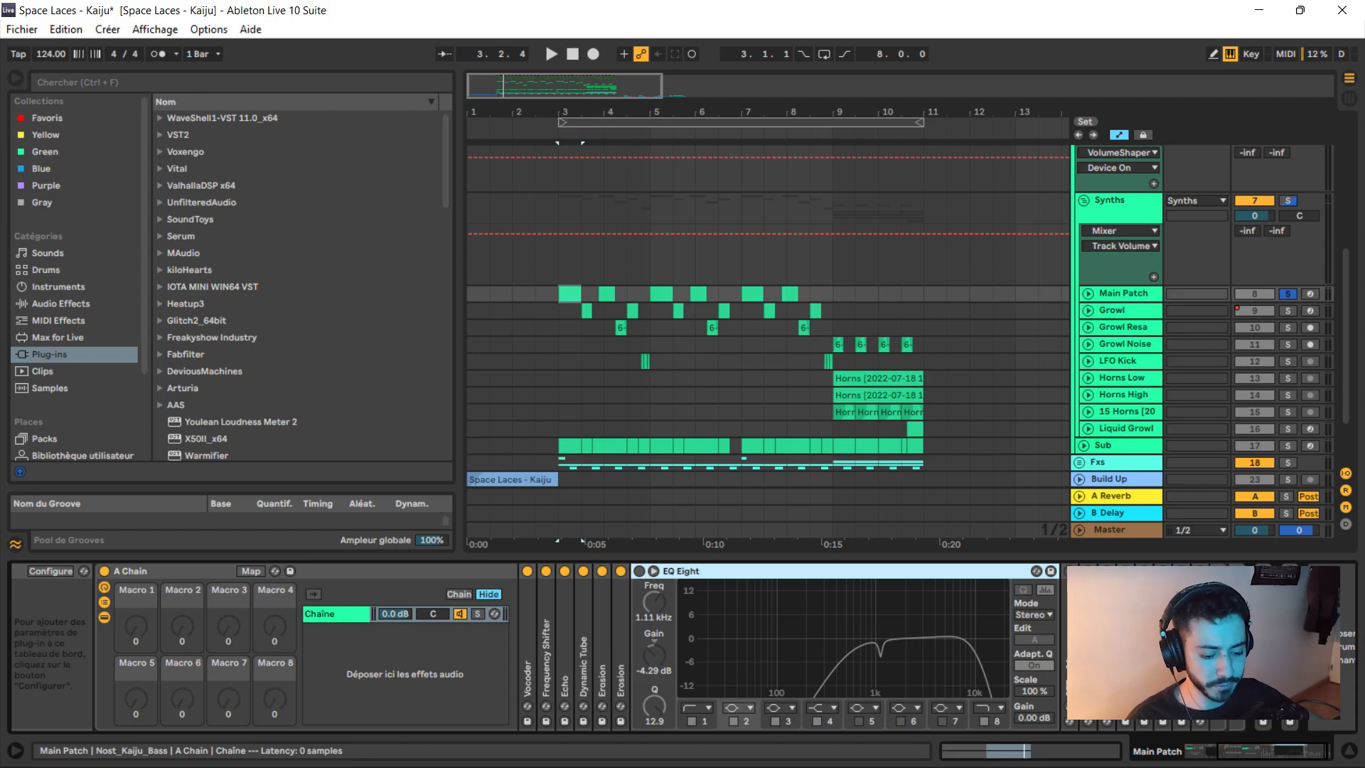
left_click(640, 571)
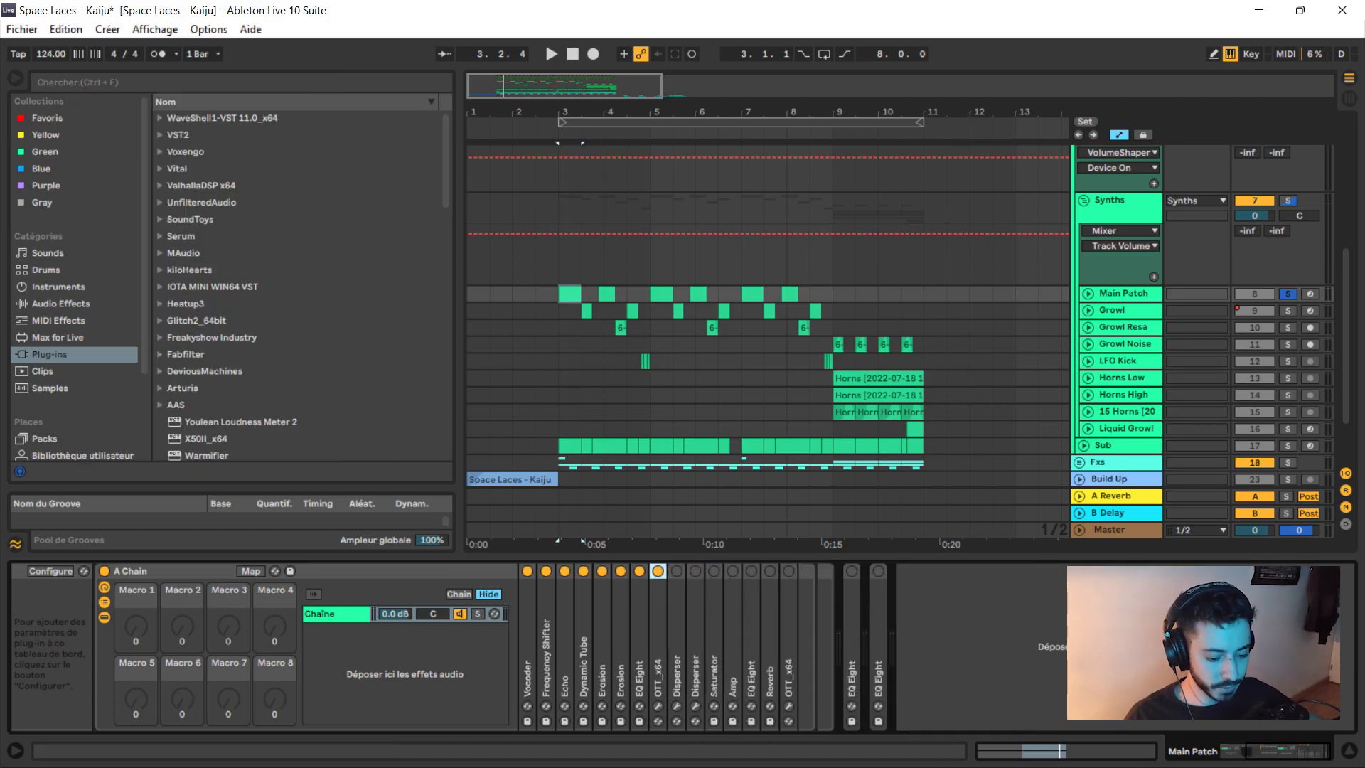
left_click(676, 571)
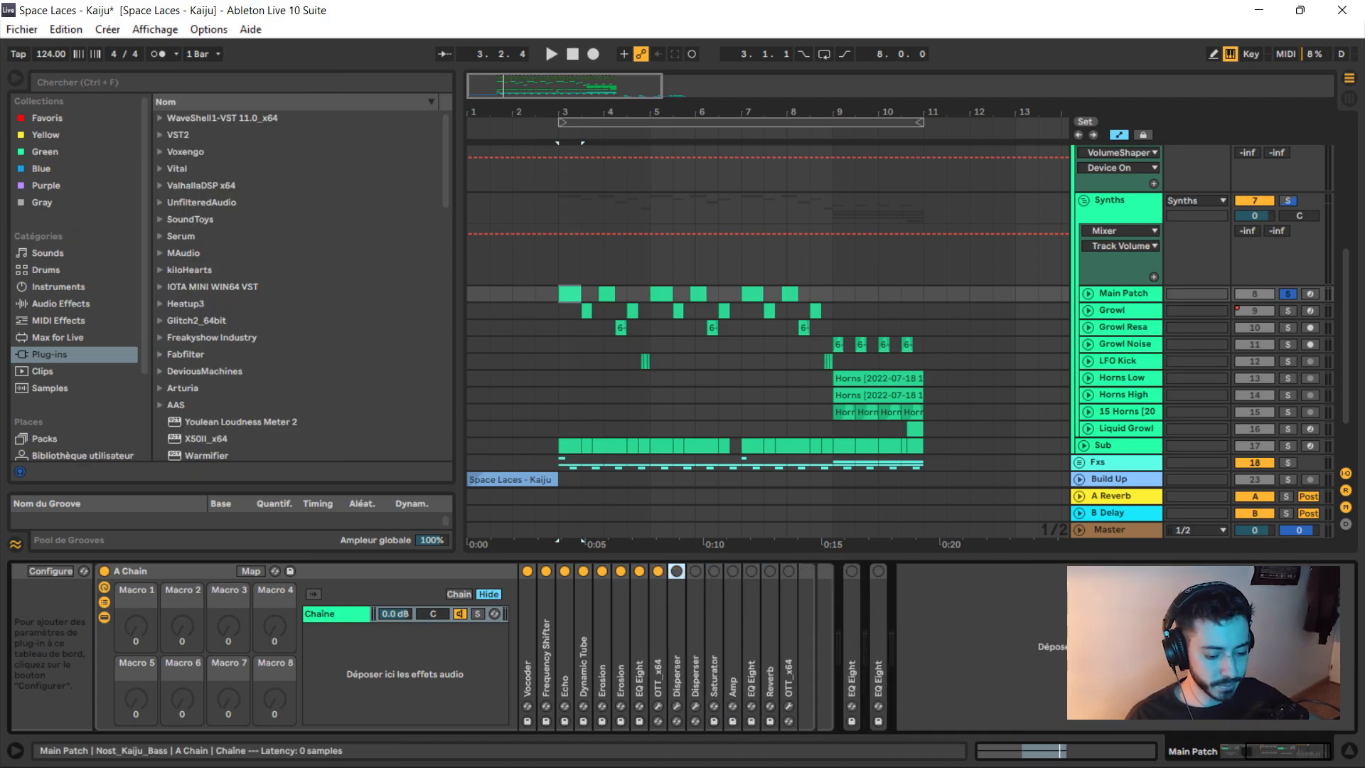
double_click(676, 640)
key("space")
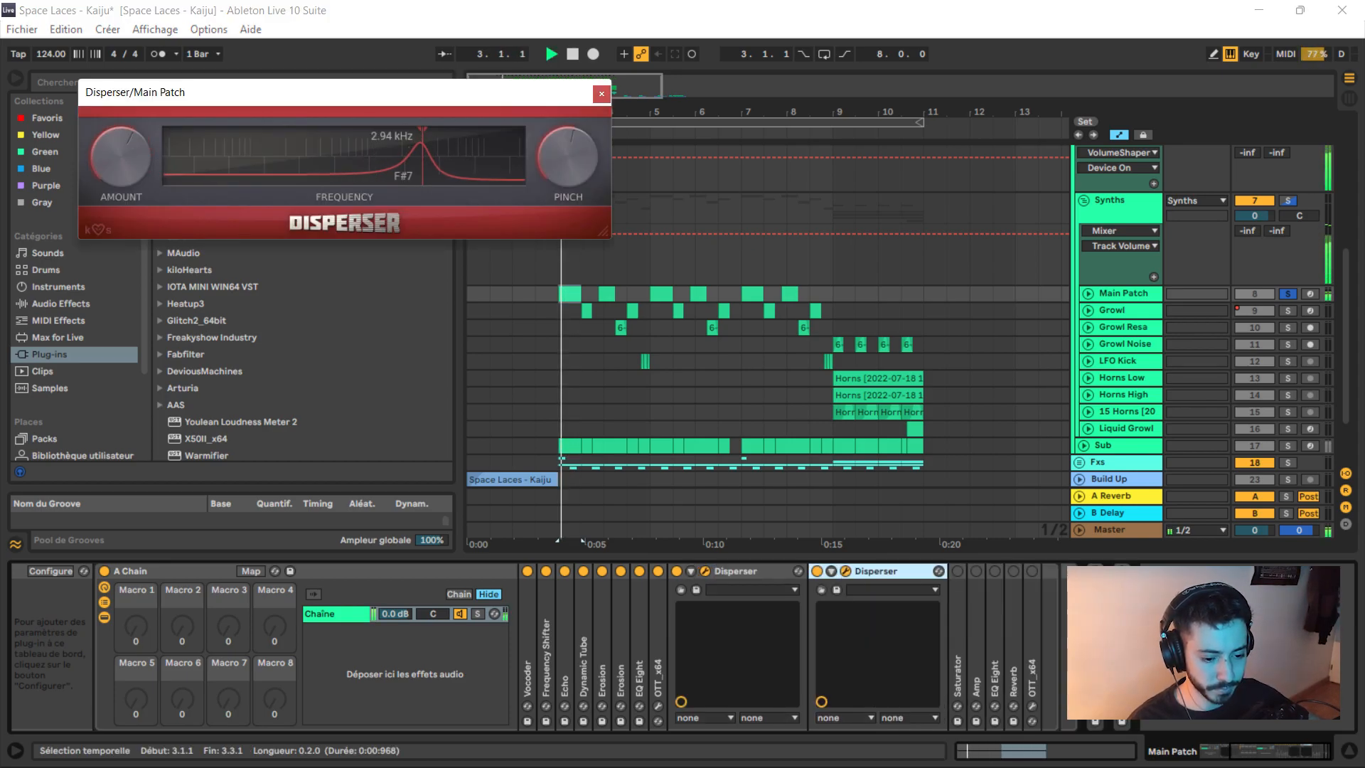
key("space")
left_click(845, 571)
double_click(735, 571)
Unfold and enable the Saturator and Amp devices after the Dispersers, and collapse them
double_click(713, 632)
left_click(713, 570)
double_click(917, 632)
left_click(917, 570)
double_click(758, 571)
left_click(758, 571)
double_click(759, 571)
Enable the EQ Eight after the Amp, audition the bass and collapse the device
double_click(751, 632)
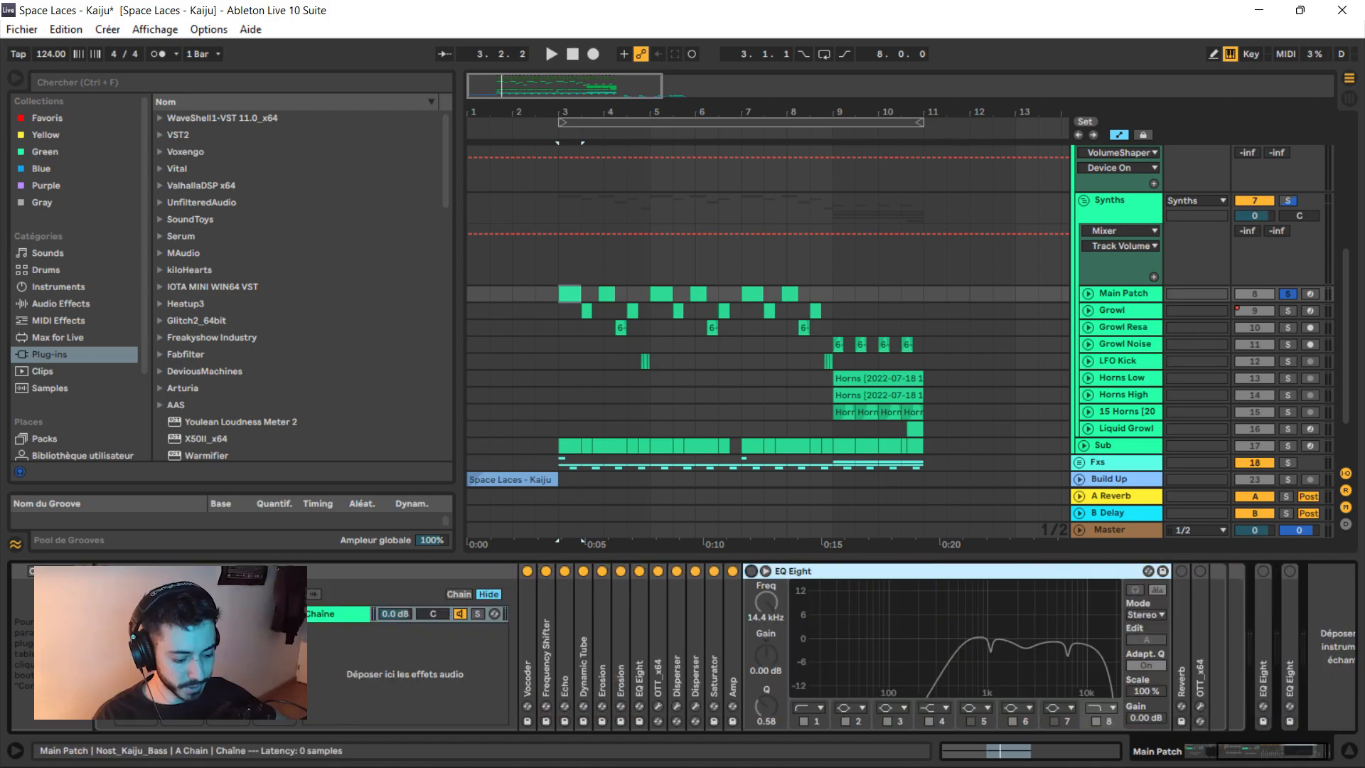
left_click(751, 571)
key("space")
key("space")
double_click(793, 571)
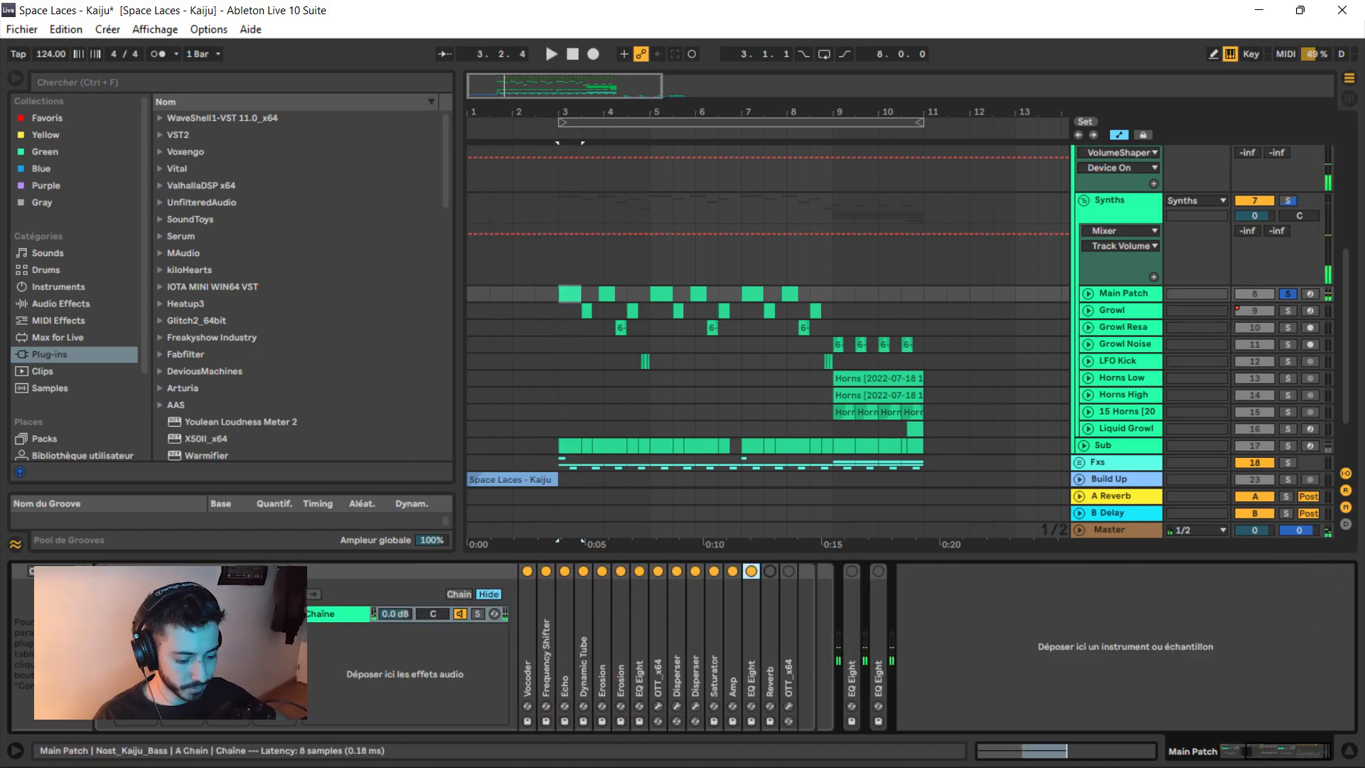
Enable the Reverb after the EQ Eight, unfold it and audition the bass
left_click(769, 570)
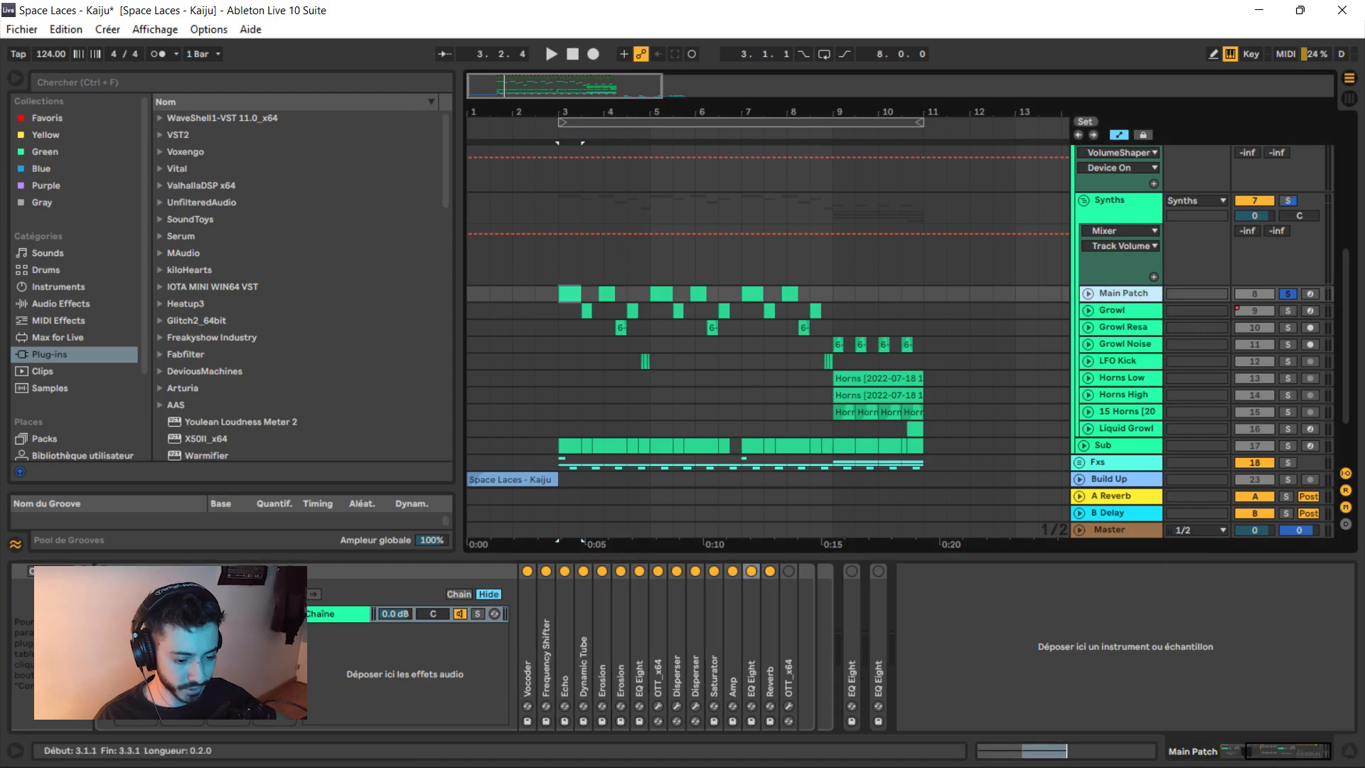
key("space")
double_click(769, 636)
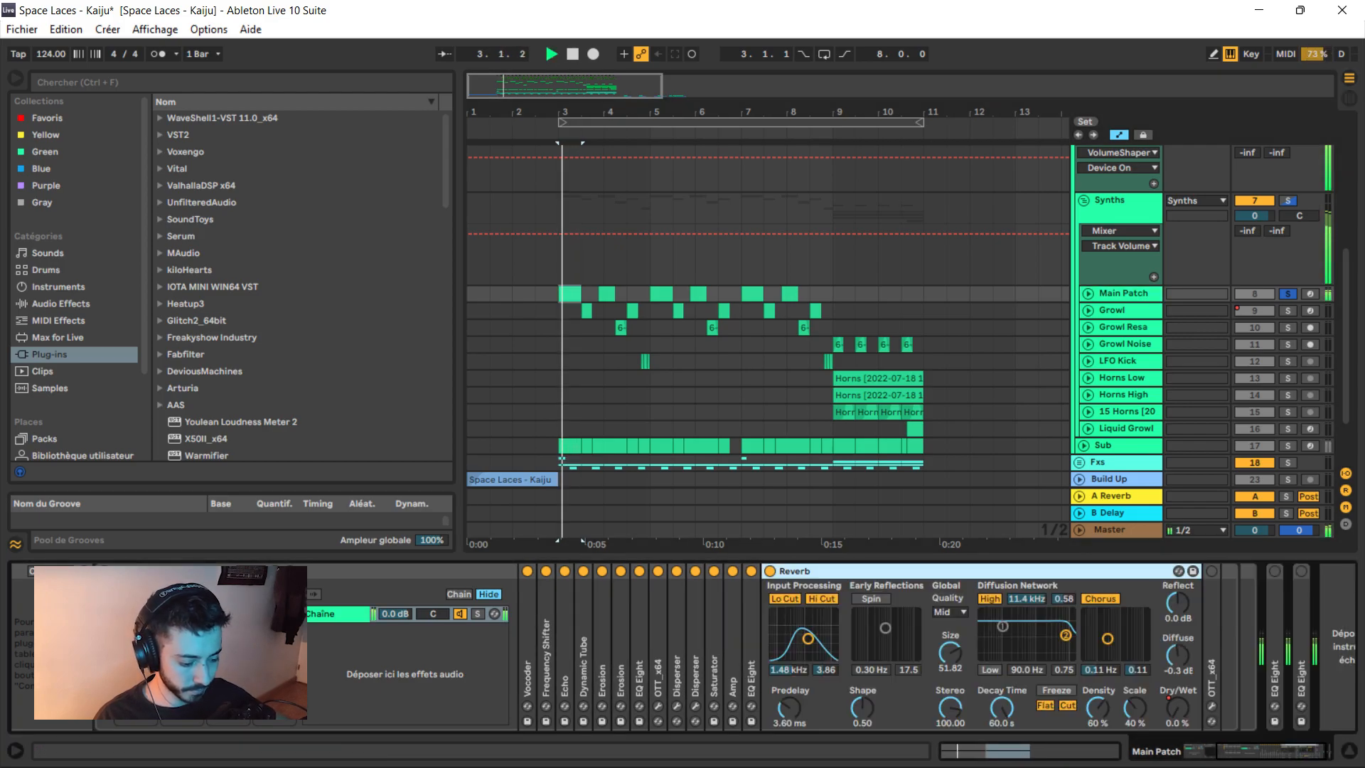
key("space")
Show the Reverb's Dry/Wet automation on the Main Patch track, examine it during playback and collapse the Reverb
right_click(1176, 708)
left_click(1080, 483)
key("space")
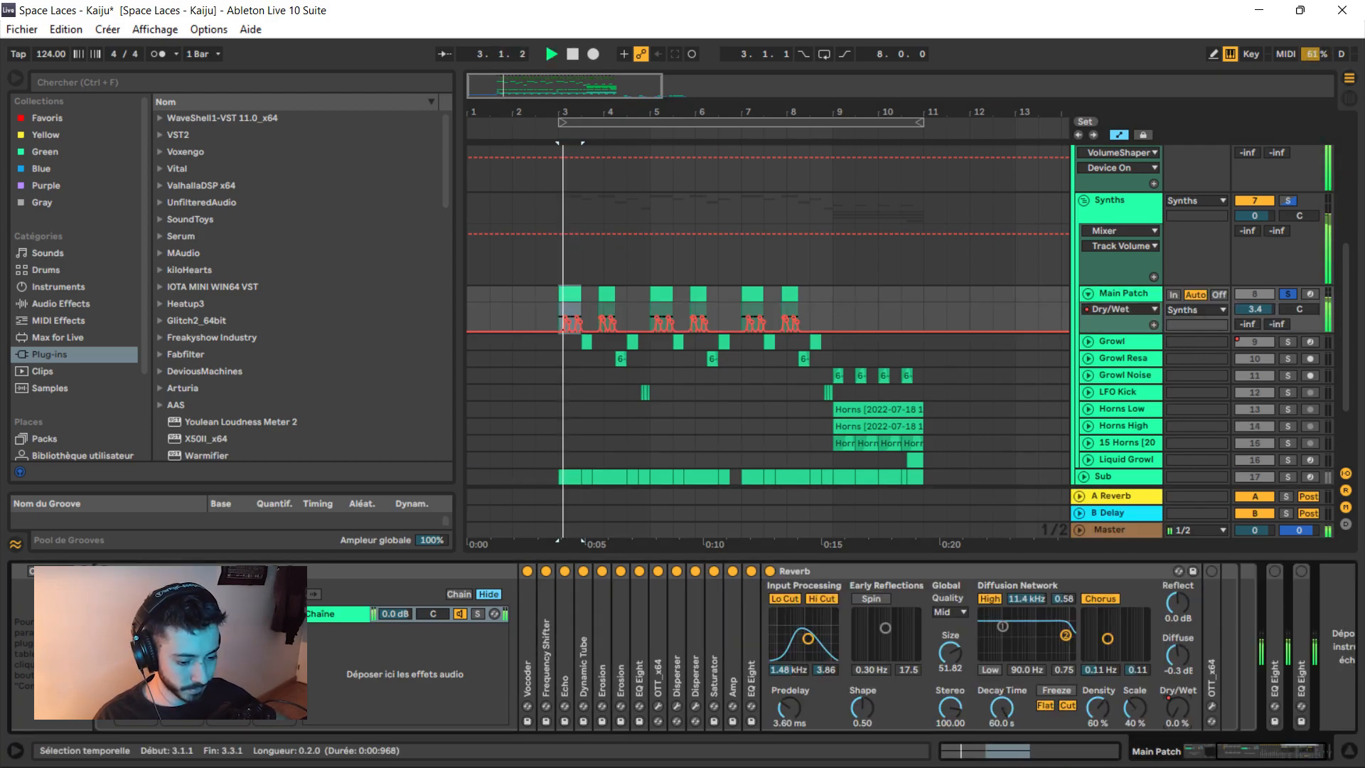
key("space")
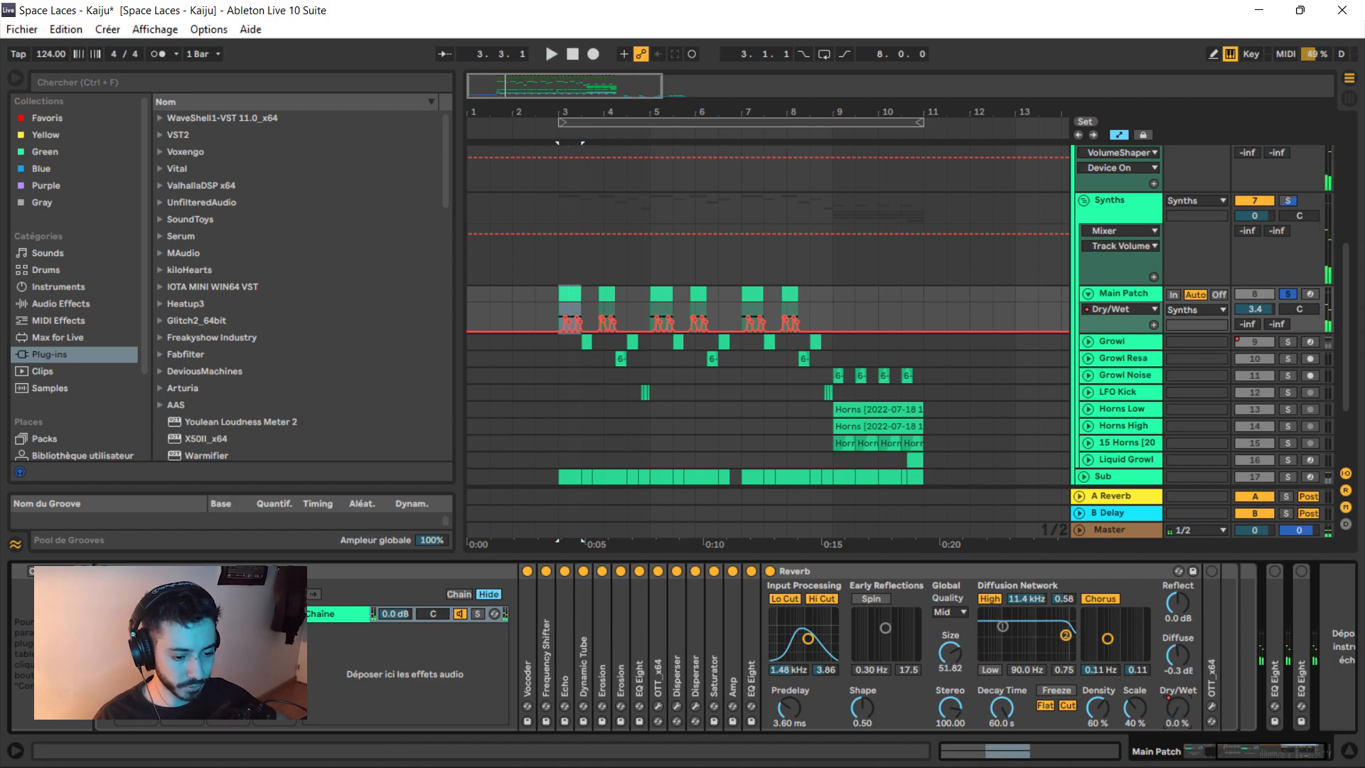
scroll(548, 312, "up", 7)
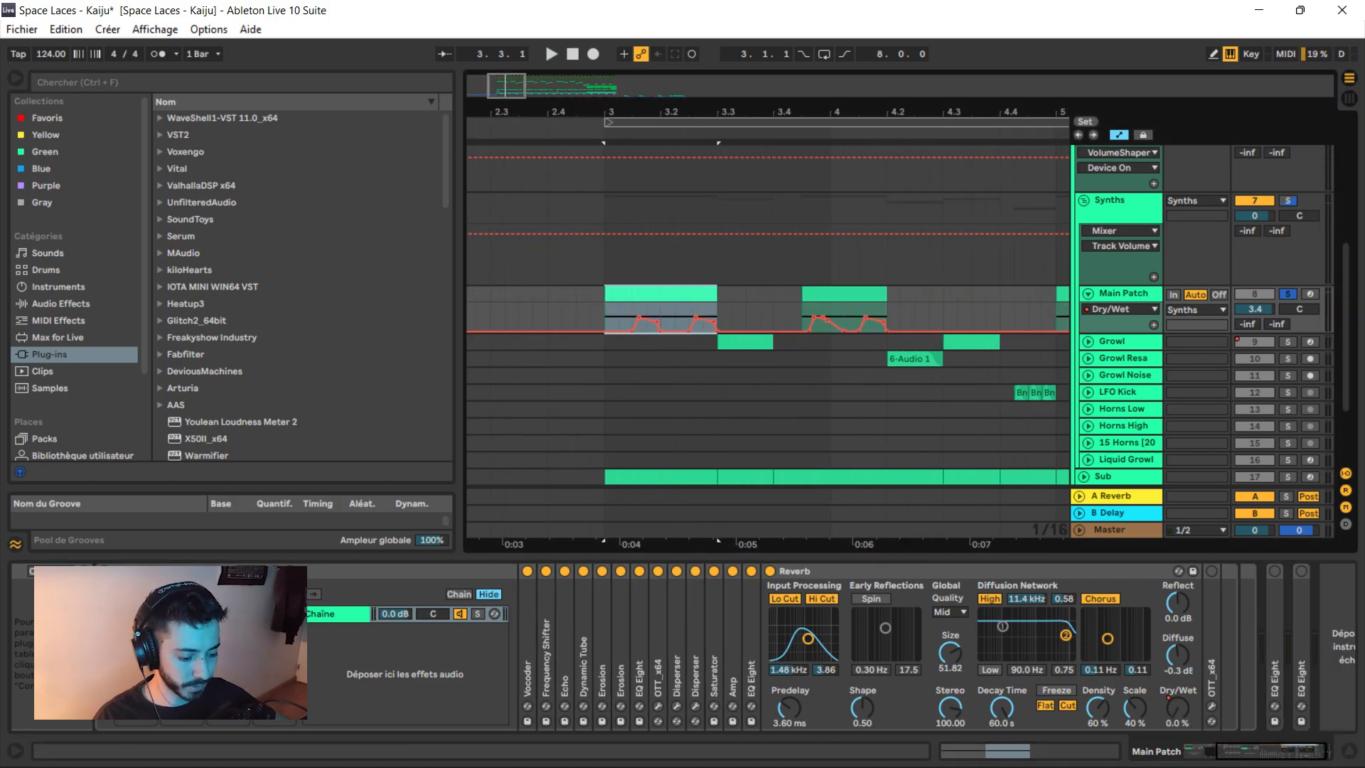
left_click_drag(659, 112, 539, 127)
double_click(796, 571)
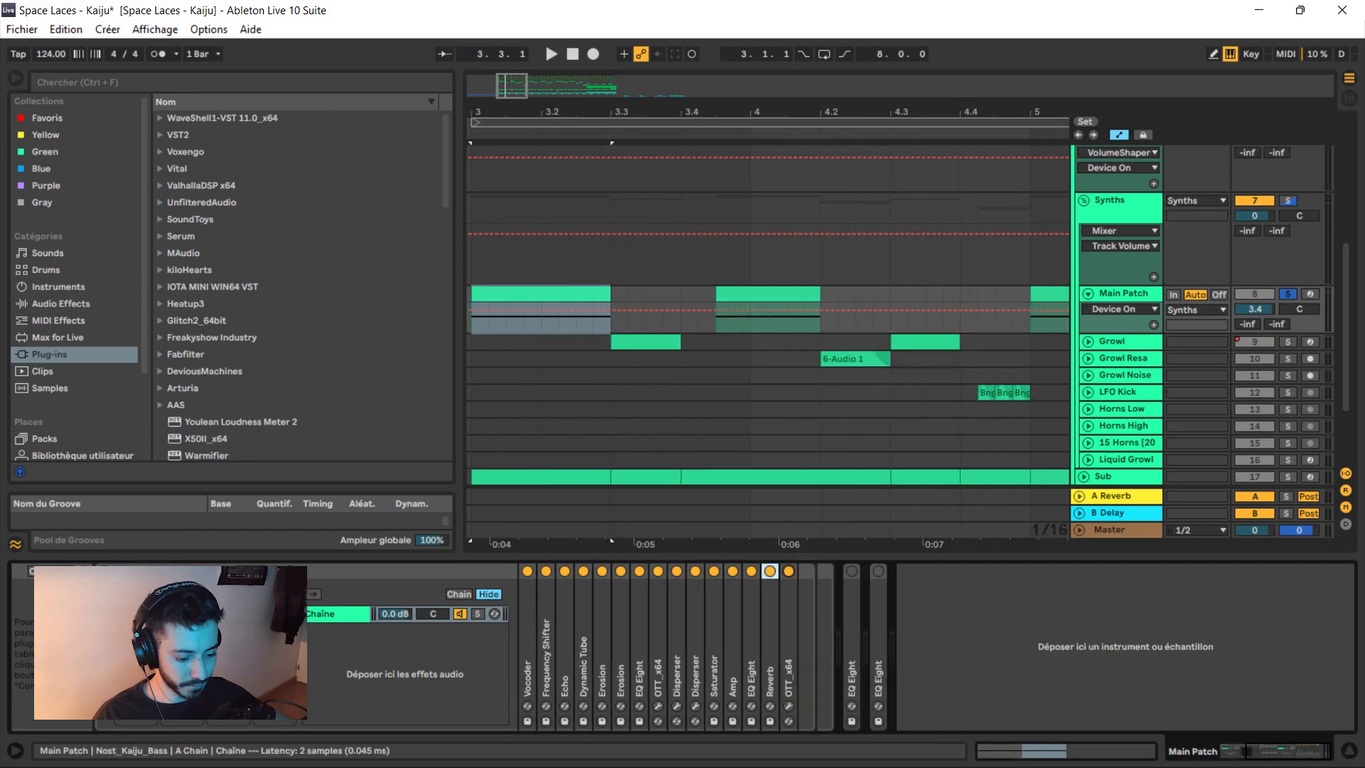
Enable the OTT after the Reverb, show its settings and audition the bass
double_click(789, 604)
left_click(817, 571)
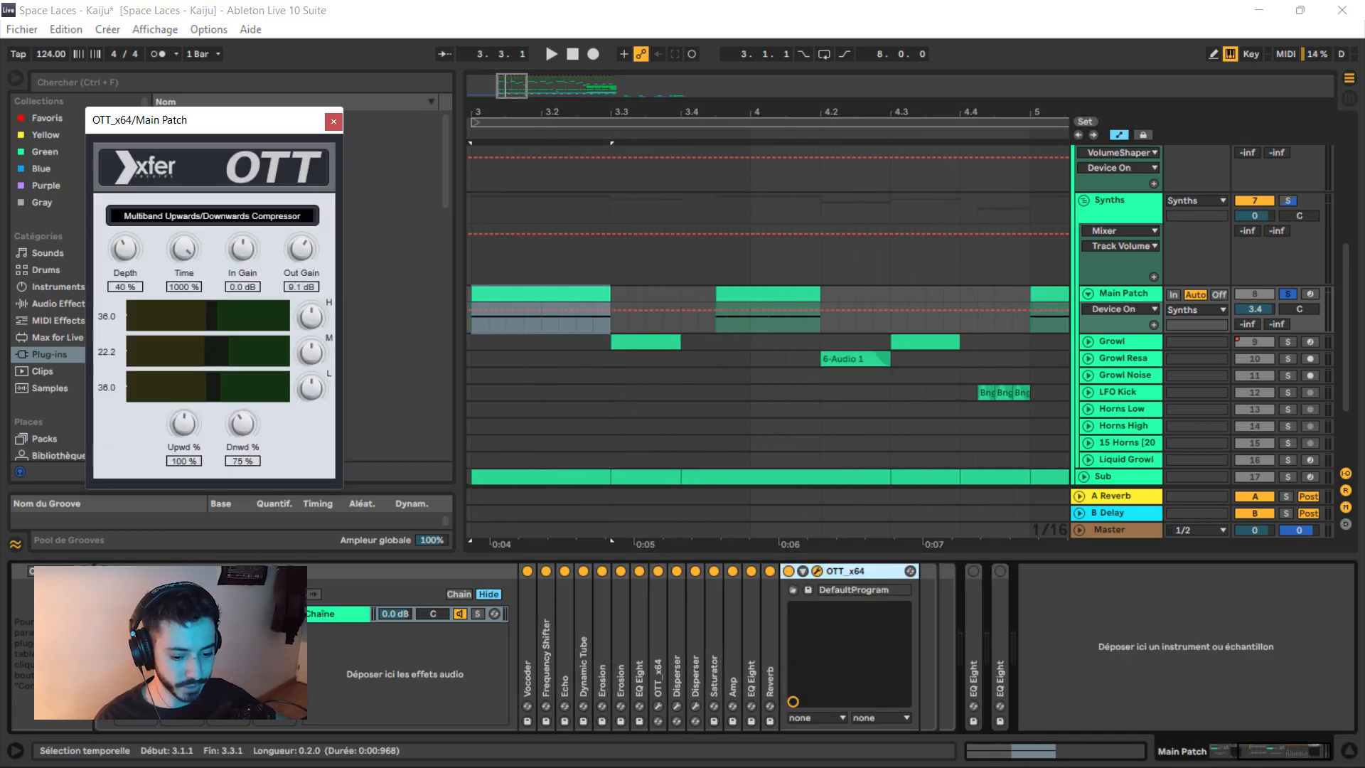
key("space")
key("space")
double_click(851, 572)
Enable the two EQ Eight devices at the end of the Main Patch chain and audition the bass
double_click(851, 625)
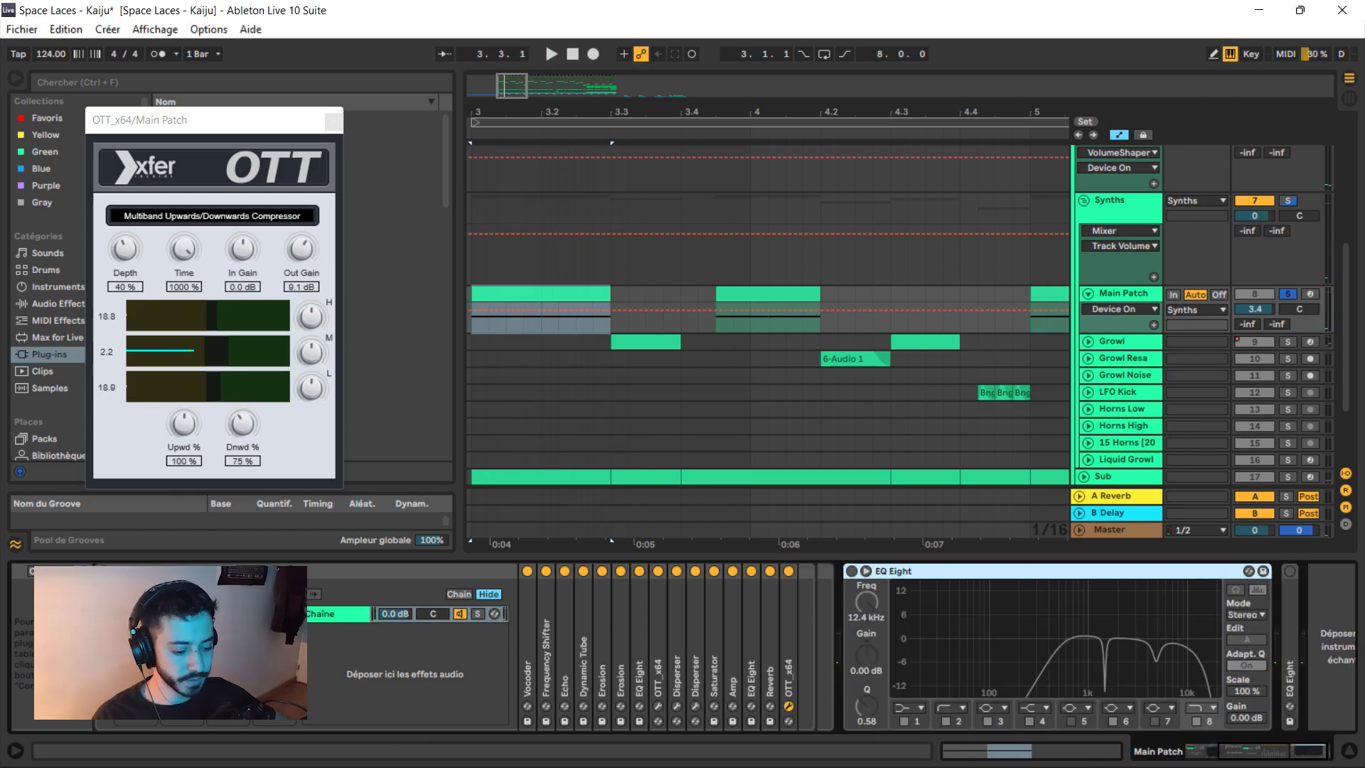
left_click(852, 571)
double_click(891, 572)
double_click(879, 625)
left_click(879, 571)
key("space")
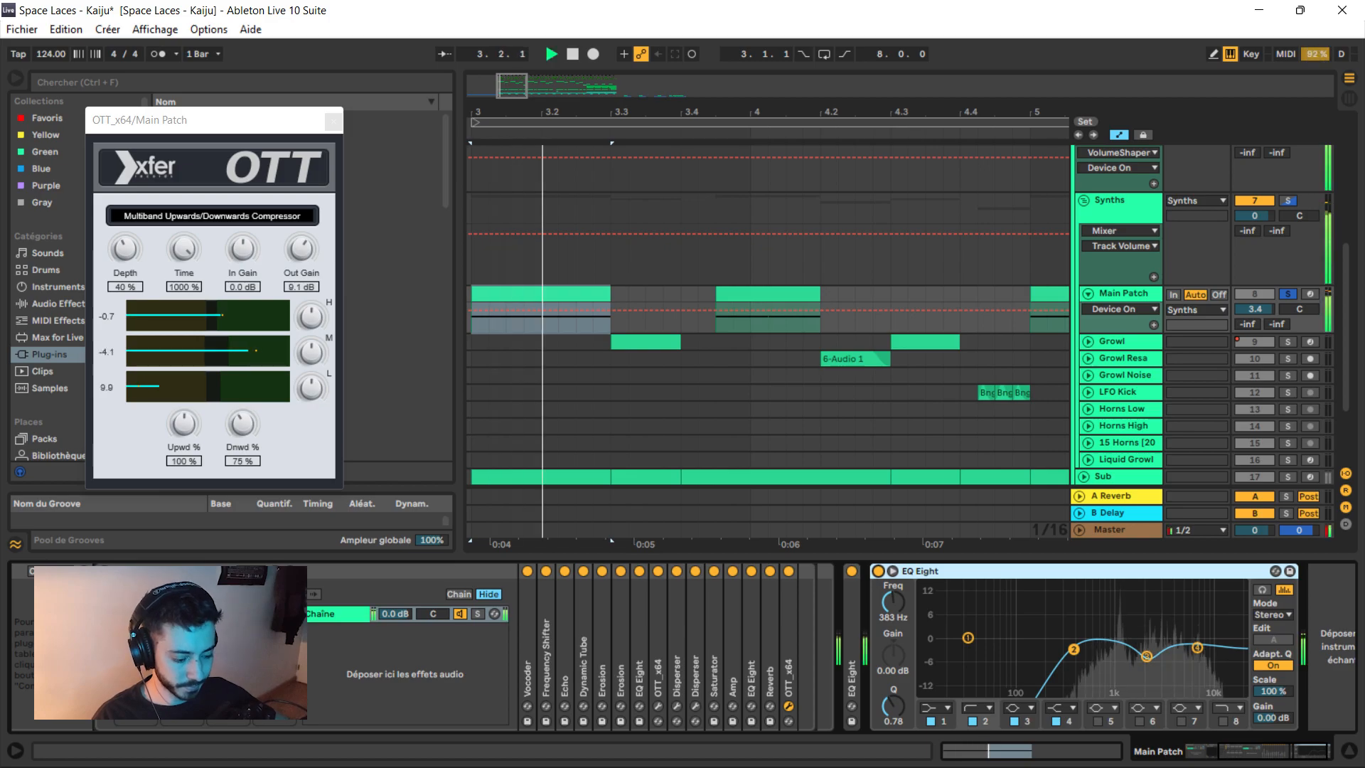
key("space")
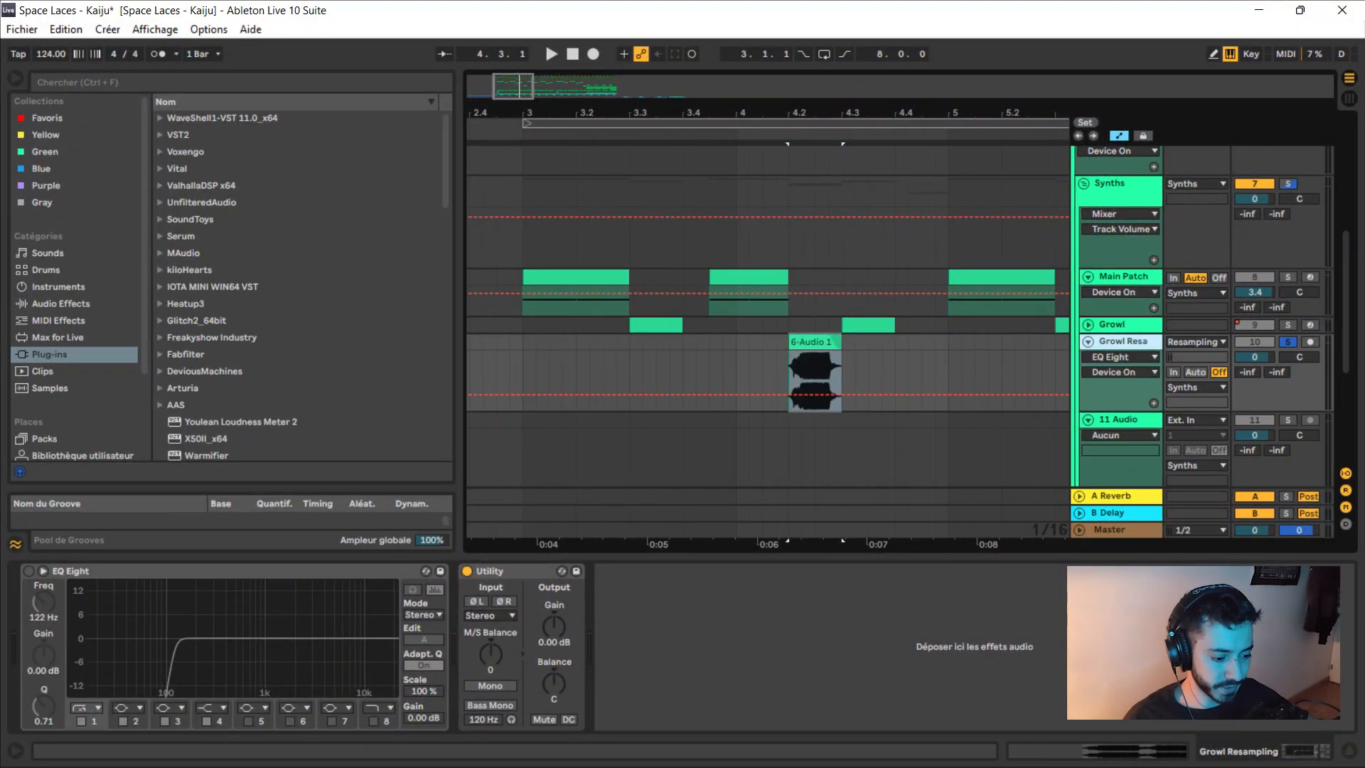
Enable the EQ Eight on the Growl Resampling track and audition its audio clip
left_click(1123, 357)
left_click(1130, 383)
key("space")
key("space")
Set the 11 Audio track's input to Resampling and record the soloed Growl clip onto it from 3.3.1
left_click(1118, 419)
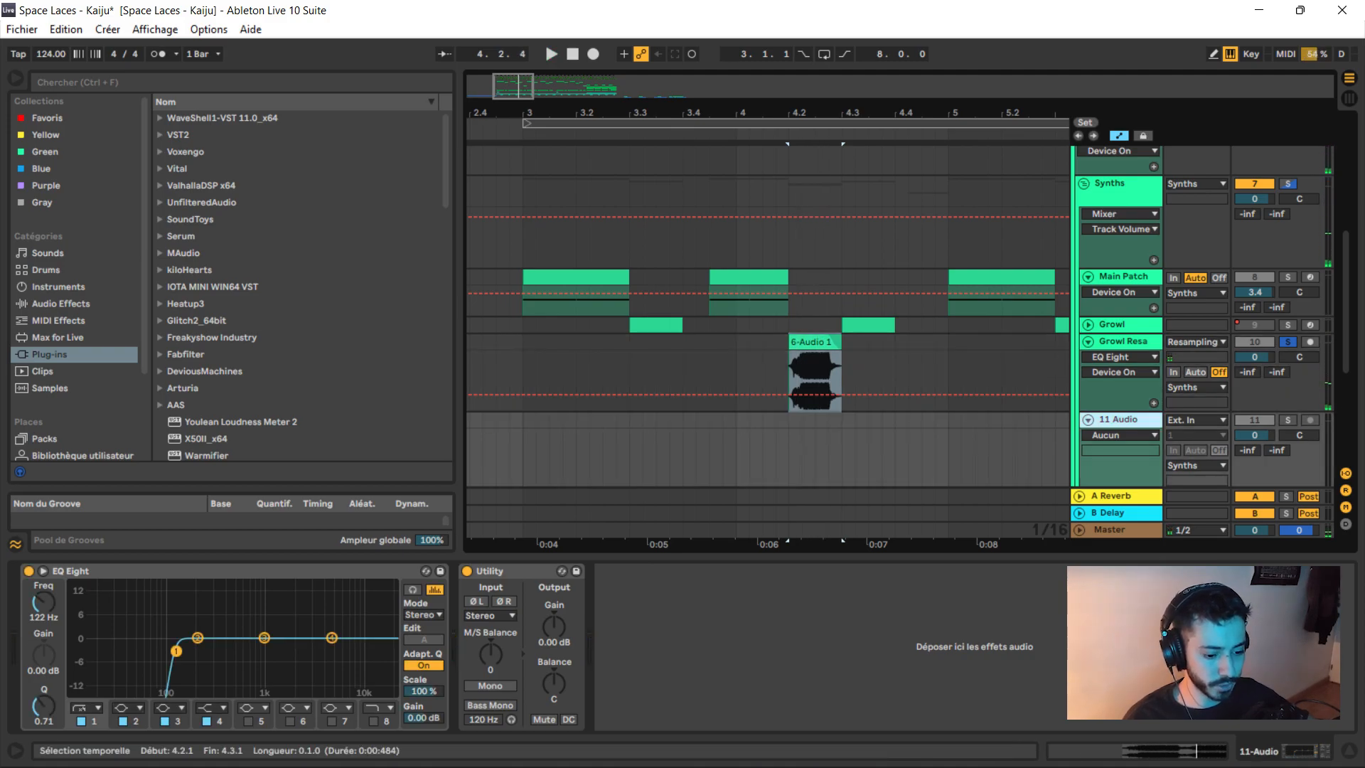
left_click(629, 419)
left_click(1194, 419)
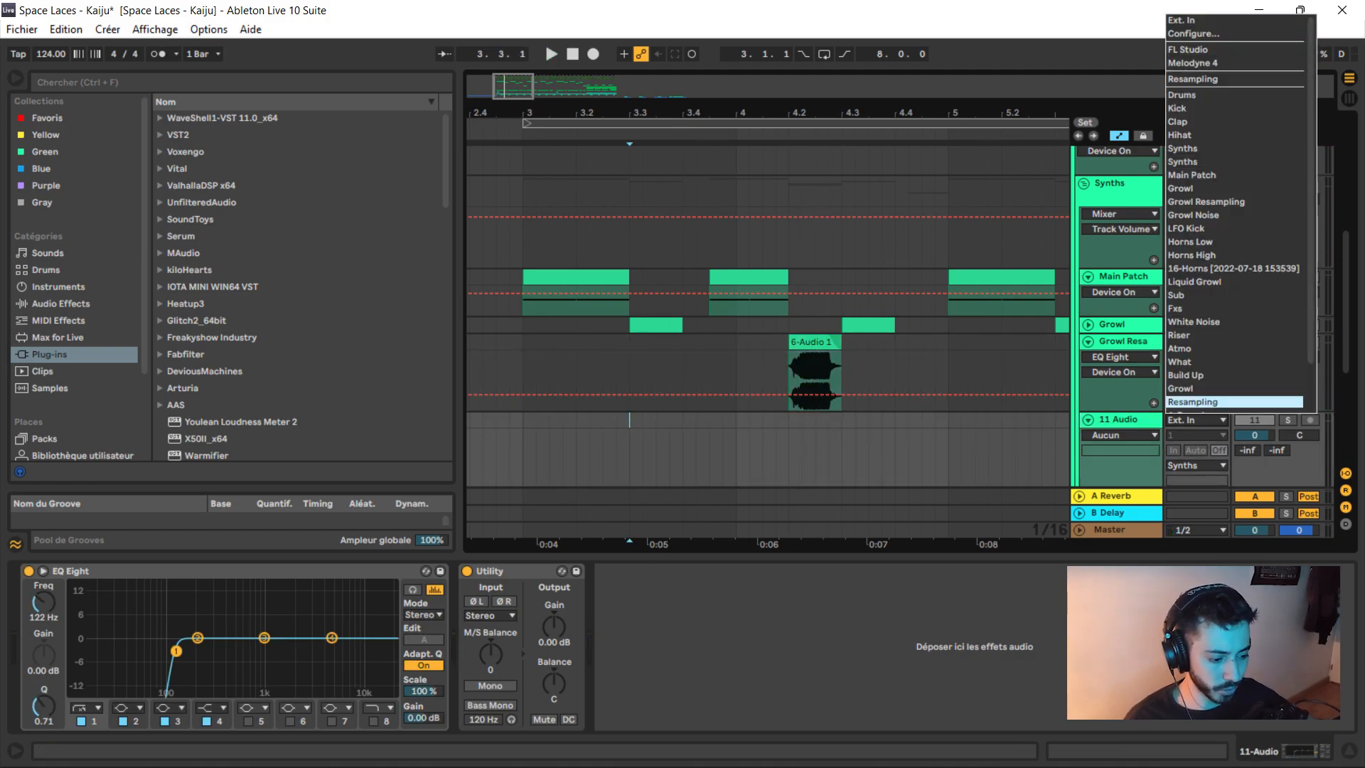
left_click(1192, 402)
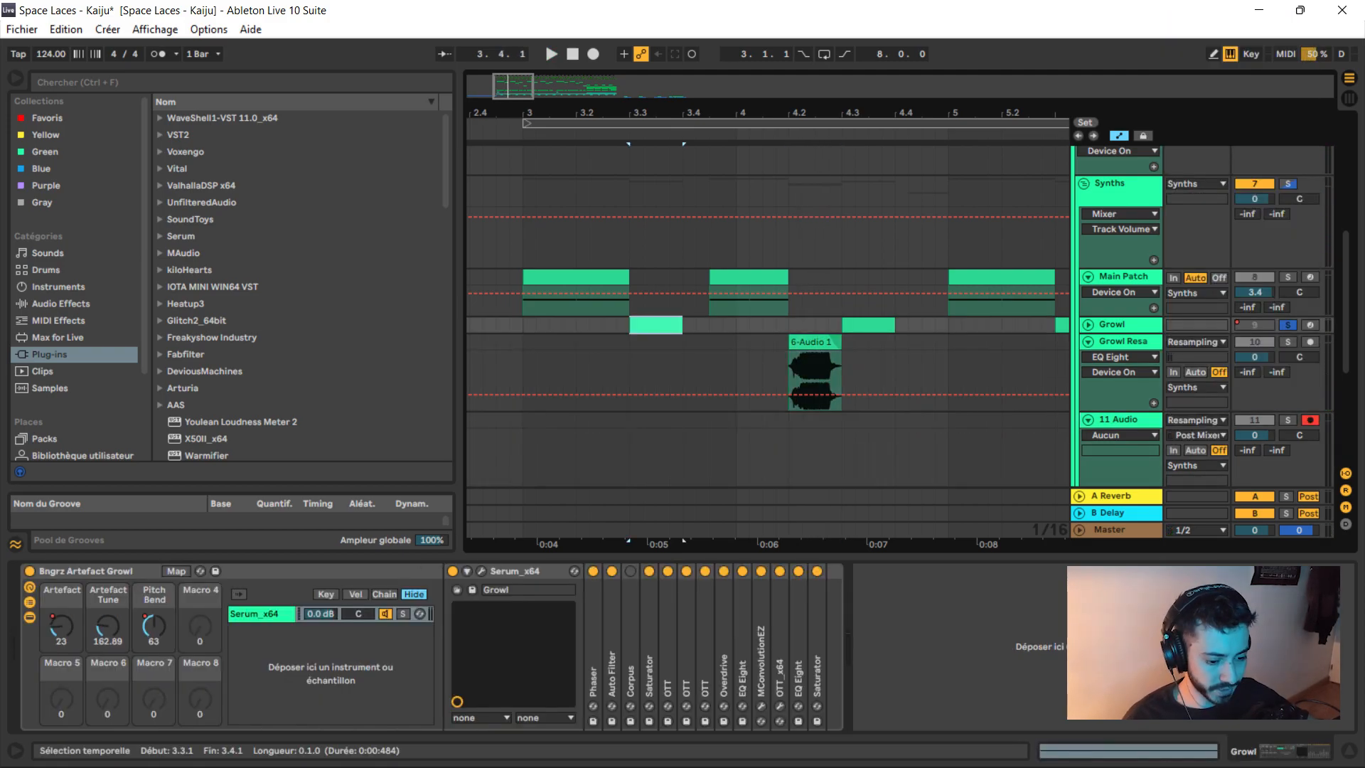
left_click(629, 420)
key("F9")
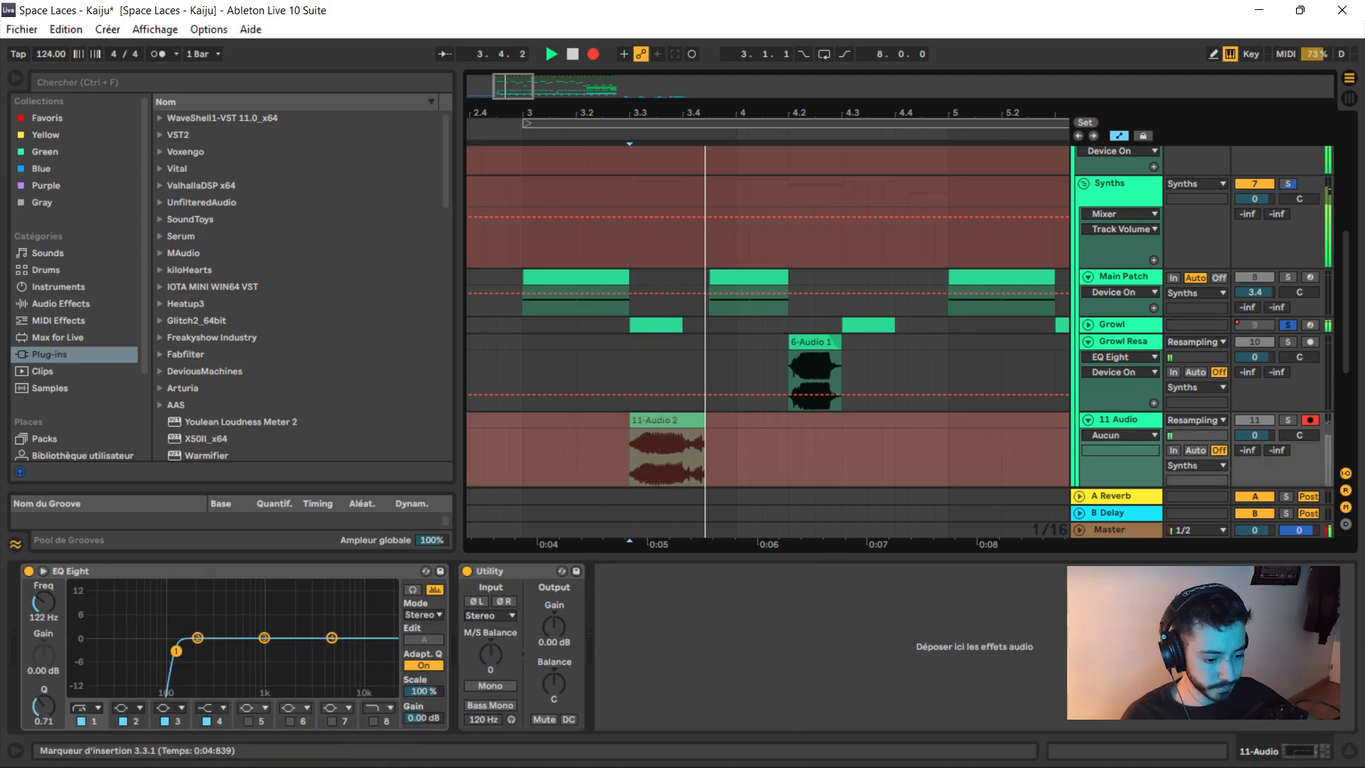
key("space")
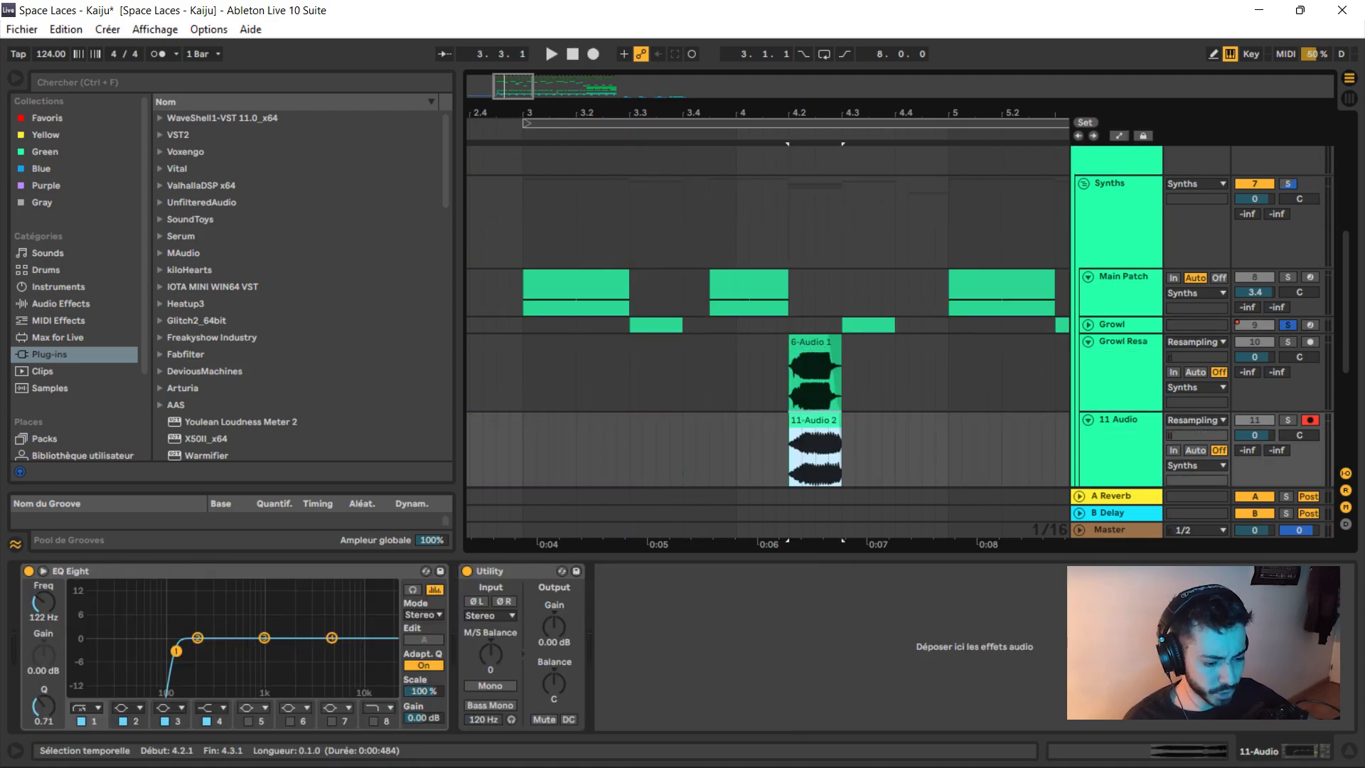
Open the recorded 11-Audio 2 clip's settings and set its warp mode to Complex Pro
double_click(814, 418)
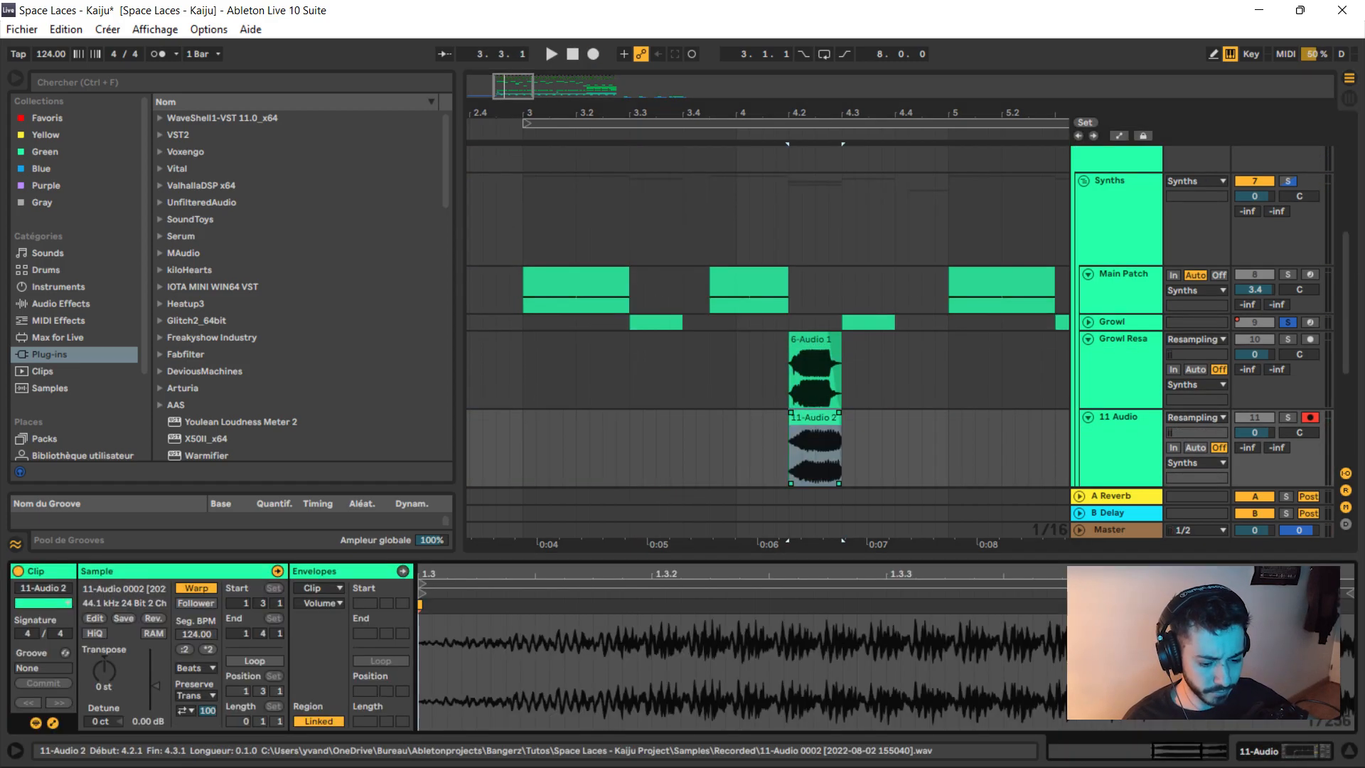
left_click(197, 667)
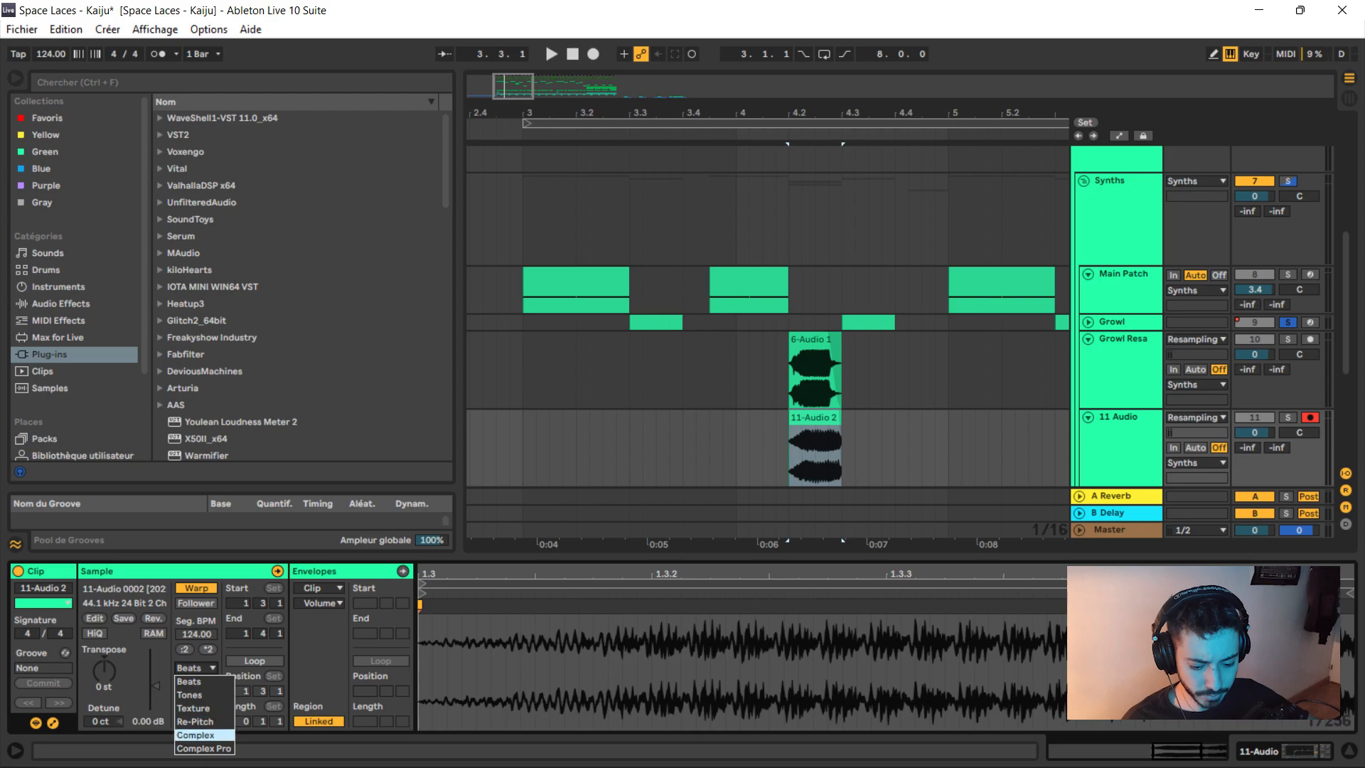
left_click(203, 748)
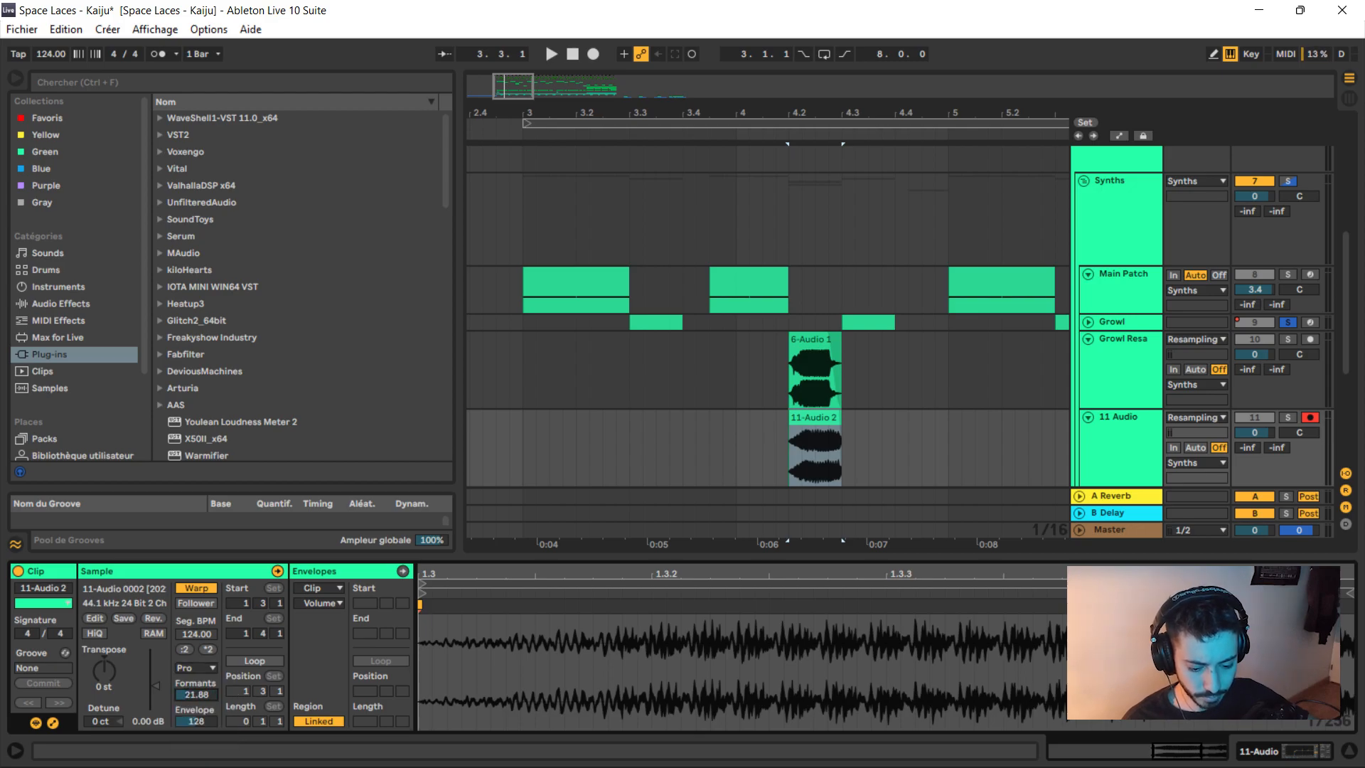
In the recorded clip's Transposition Modulation envelope, create a ramp rising from -12 st at the start to 0 st at 1.3.3
left_click(324, 603)
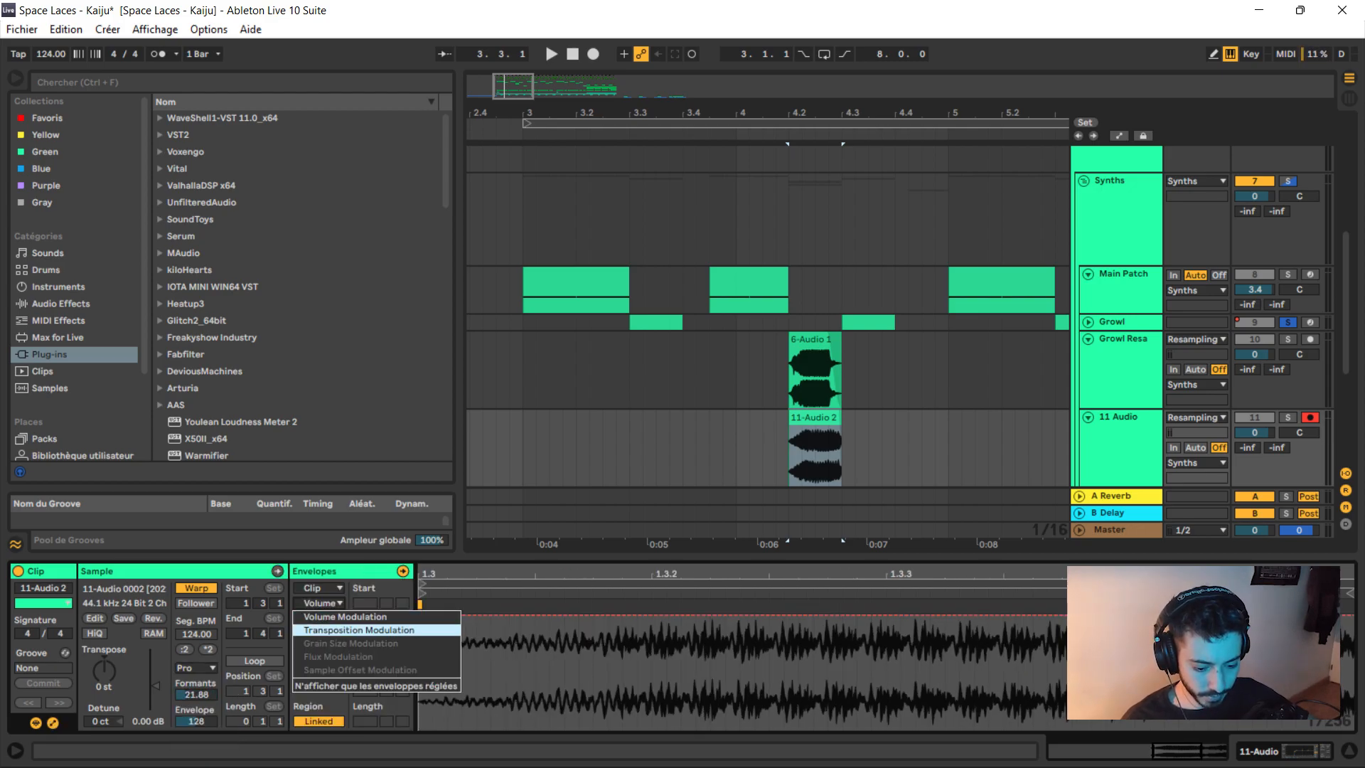
left_click(369, 627)
scroll(754, 661, "down", 3)
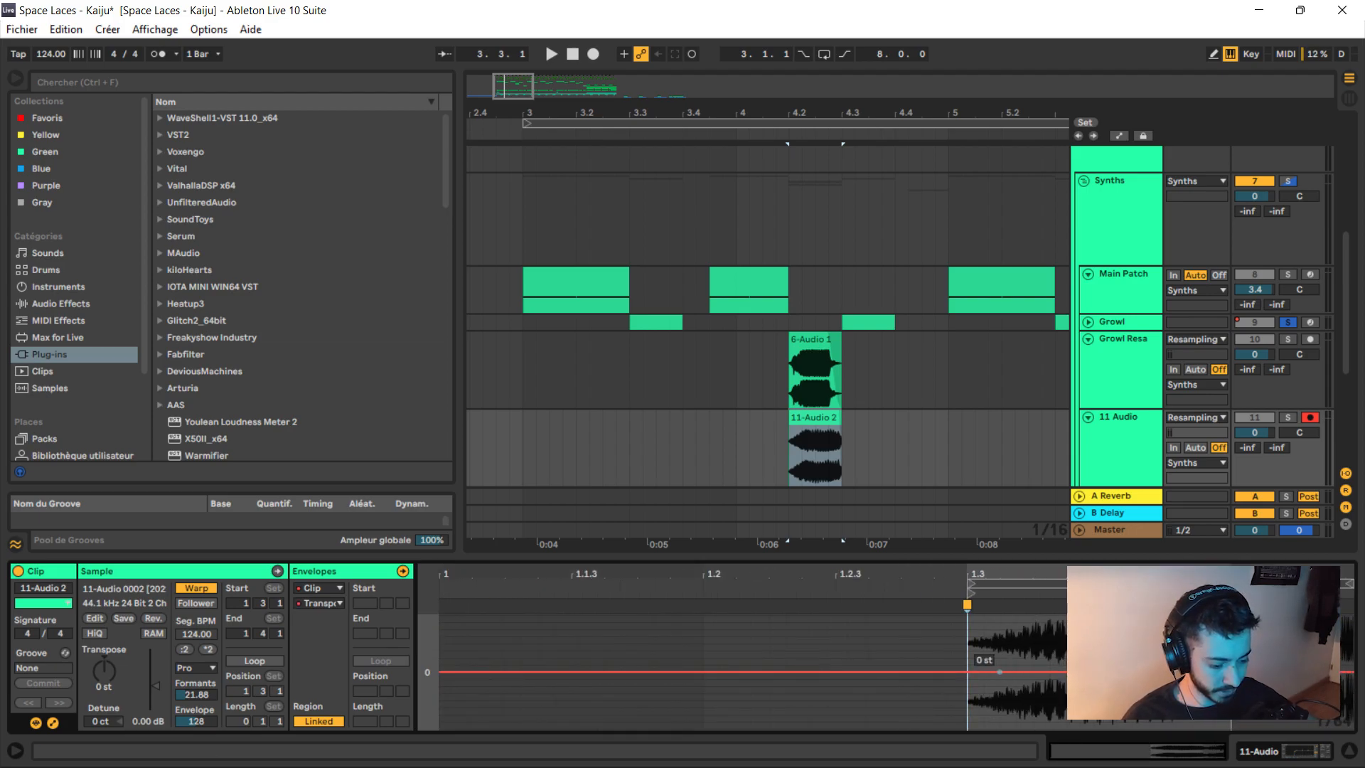
left_click_drag(966, 672, 967, 727)
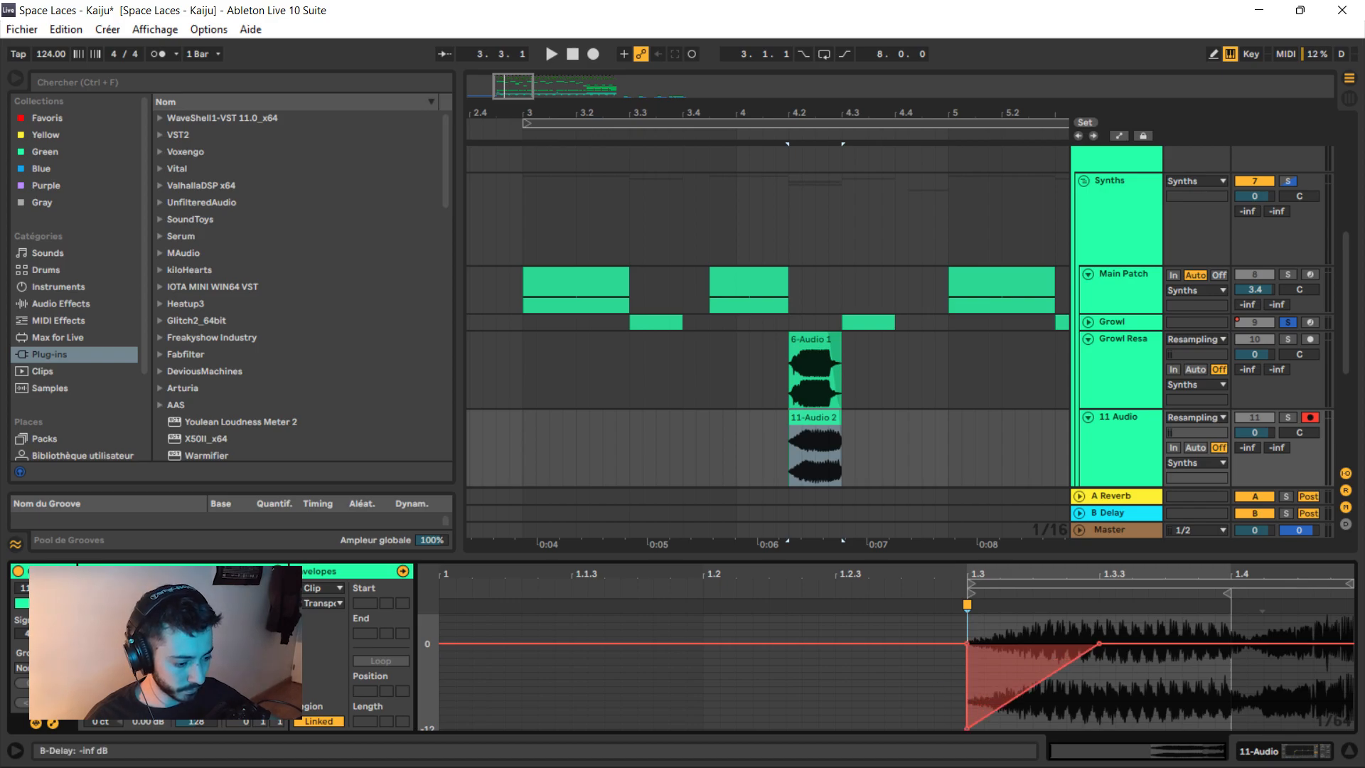
Audition the passage, solo the Growl Resampling track and audition its clip for comparison
key("space")
key("space")
key("space")
key("space")
left_click(1287, 339)
key("space")
key("space")
key("space")
key("space")
Add a point above 0 st at the end of the transposition envelope, solo 11 Audio and audition it
left_click(1230, 643)
left_click_drag(1229, 643, 1230, 619)
left_click(1287, 417)
key("space")
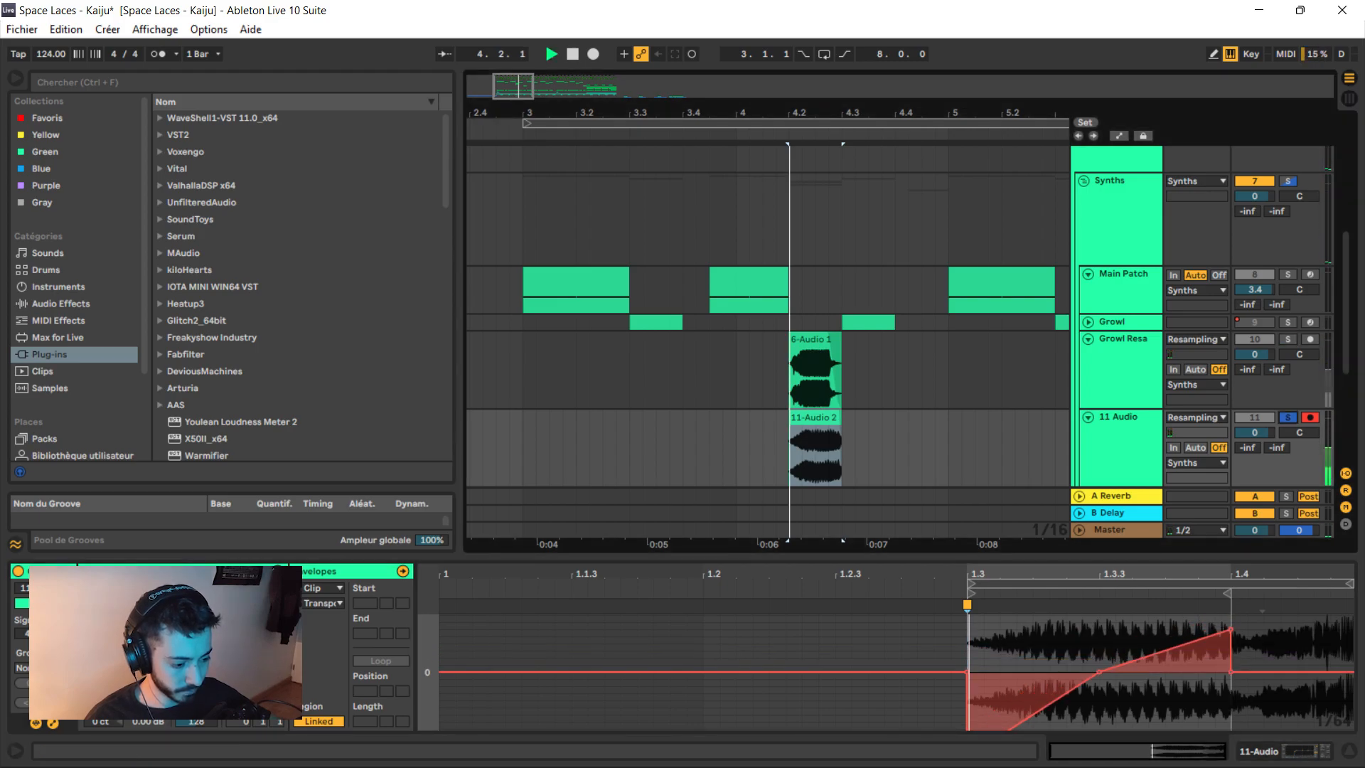
Raise the transposition envelope's end point to about +8 st, auditioning the recorded clip before and after
key("space")
key("space")
key("space")
key("space")
left_click_drag(1230, 629, 1231, 664)
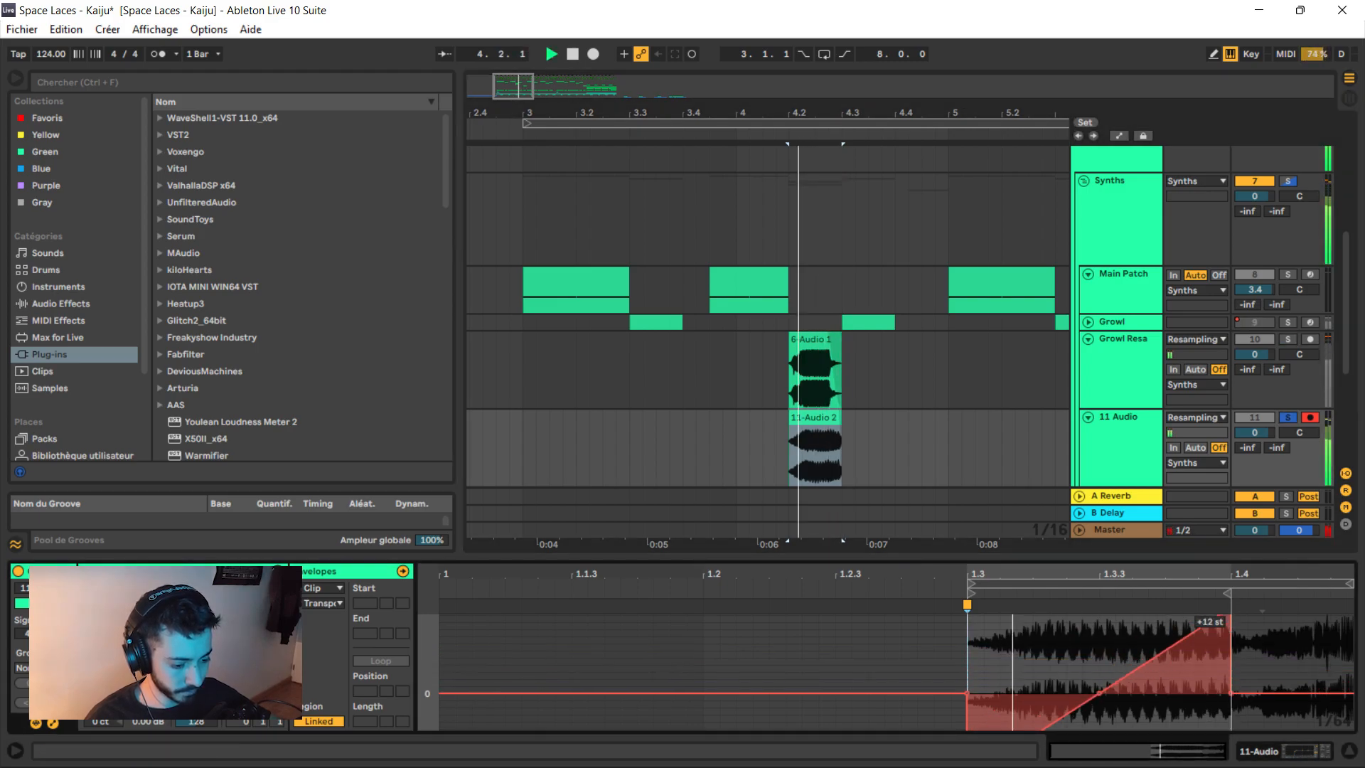
key("space")
key("space")
key("space")
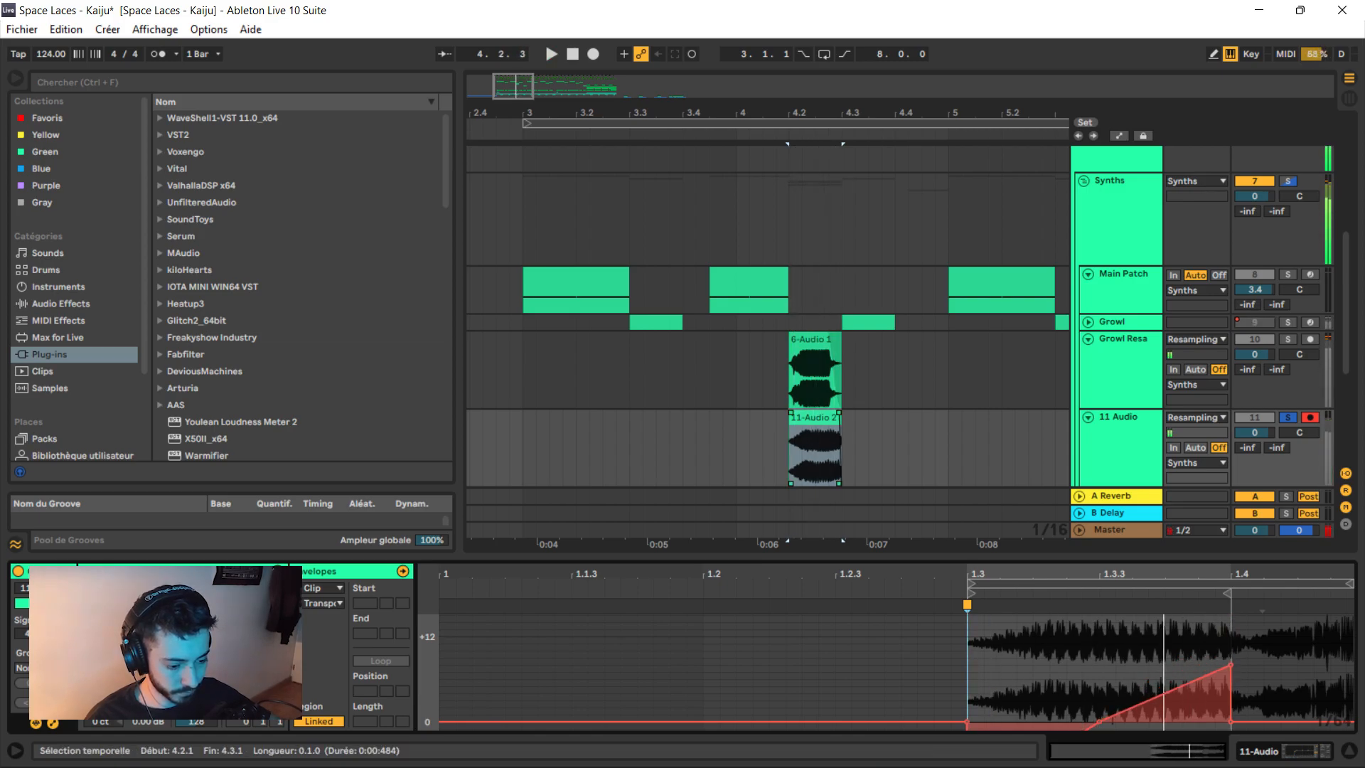
Add a fade-out to the end of the recorded clip and audition it
left_click_drag(839, 412, 824, 412)
key("space")
key("space")
key("space")
key("space")
key("space")
key("space")
Set the recorded clip's Formants to 8.59, Envelope to 8 and Transpose to -12 st while auditioning it
left_click(814, 339)
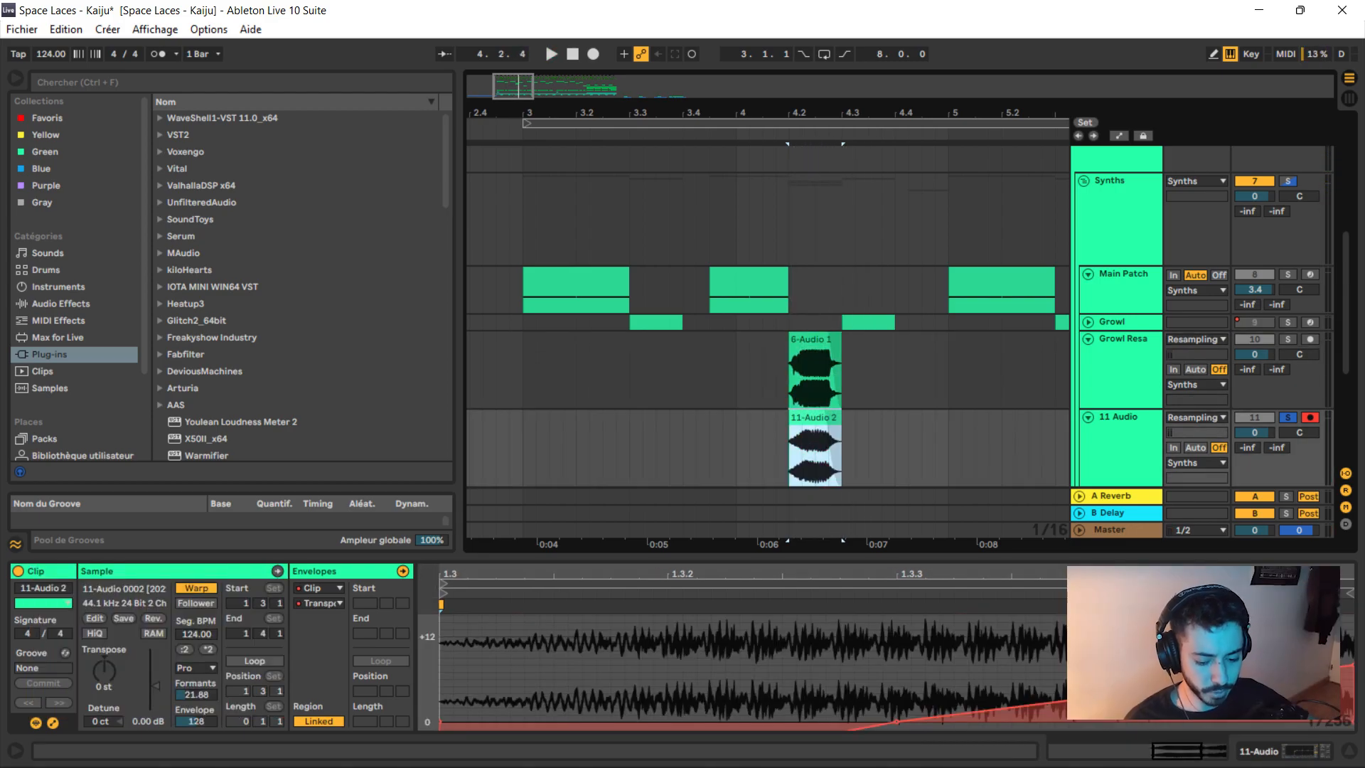
left_click(1208, 661)
key("space")
left_click_drag(196, 695, 196, 689)
left_click_drag(103, 670, 104, 687)
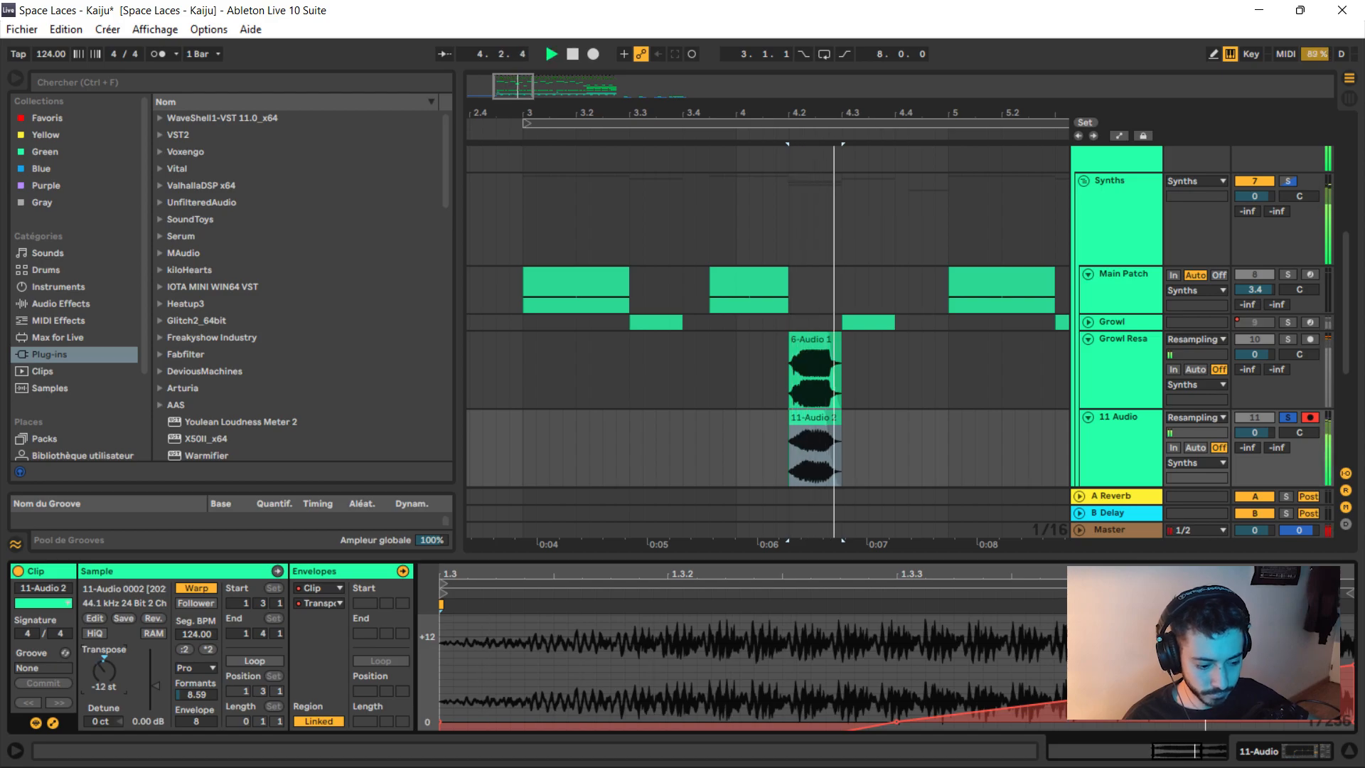
key("space")
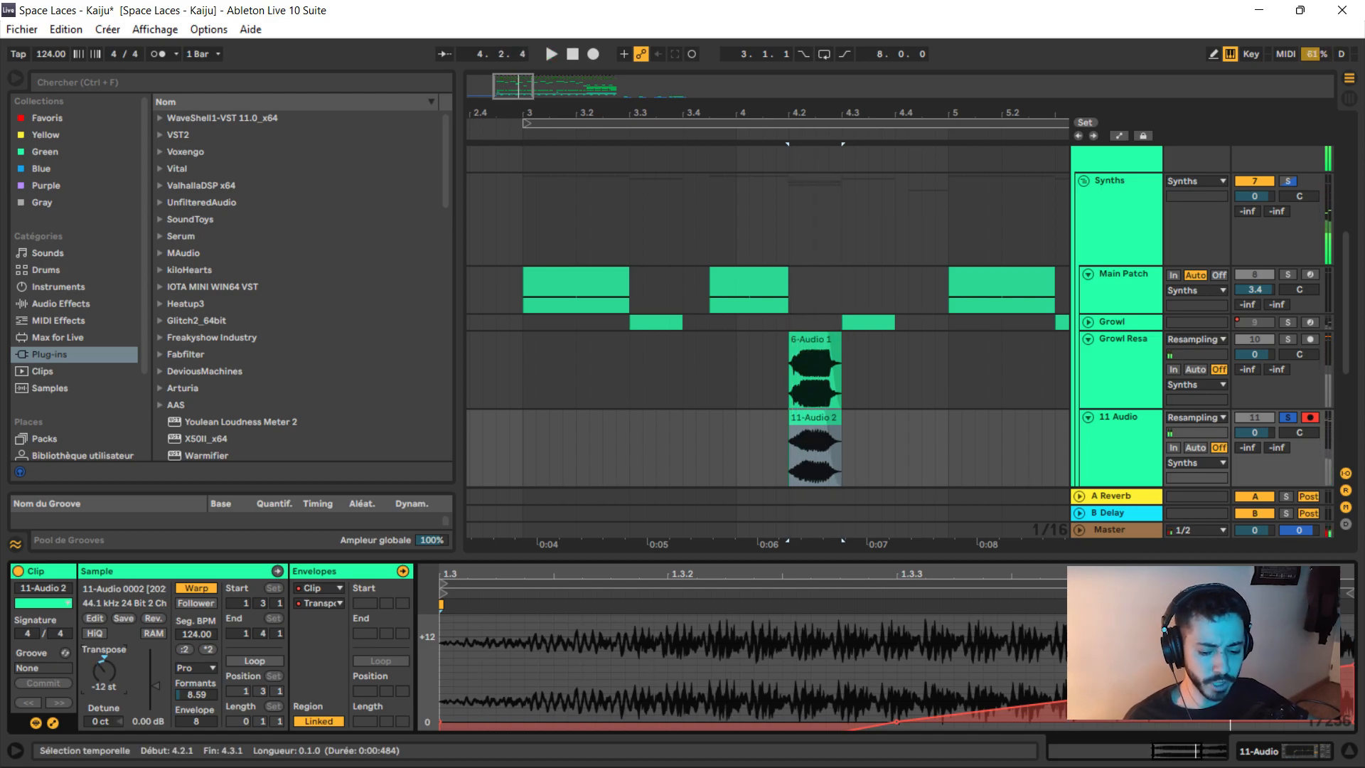
Fine-tune the recorded clip's Transpose and audition the result
left_click_drag(103, 670, 103, 667)
key("space")
key("space")
key("space")
key("space")
key("space")
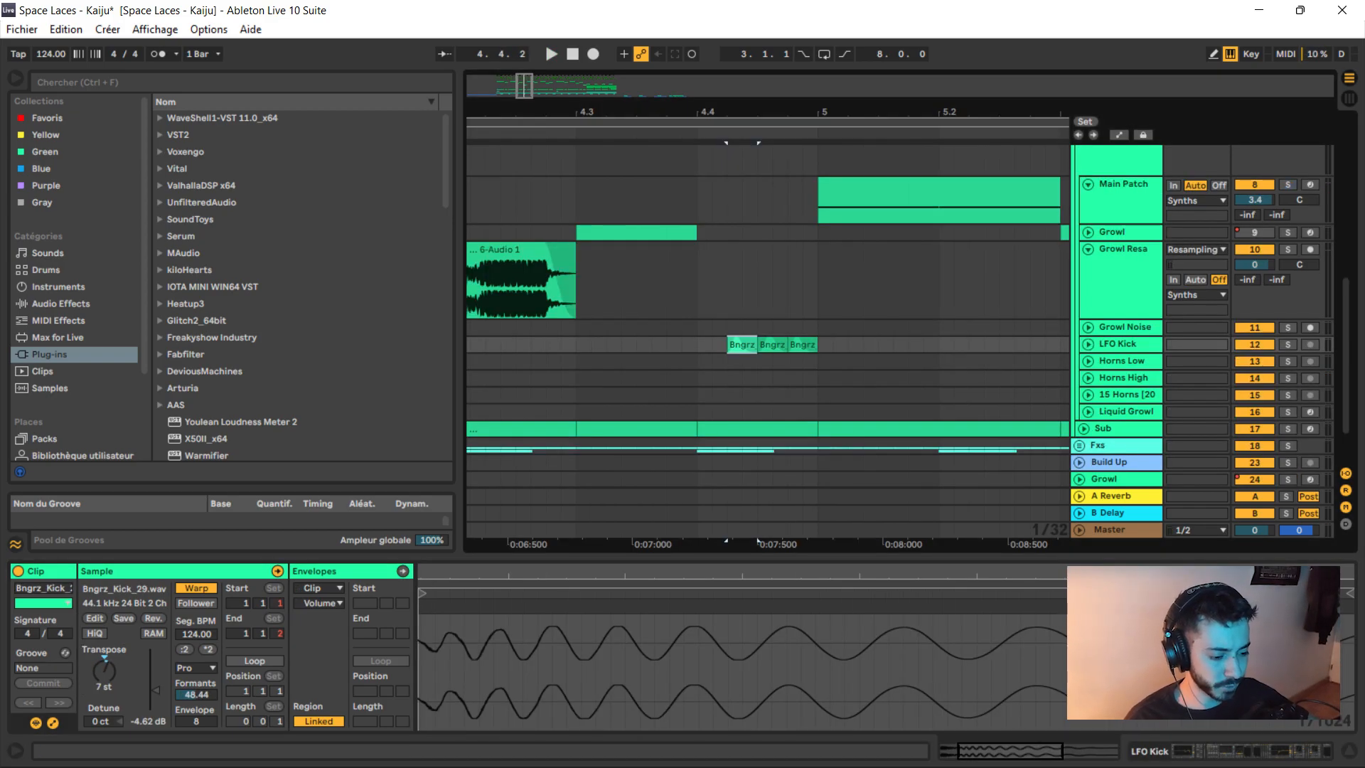
Unfold the LFO Kick track, solo it and audition its kick clips
left_click(1088, 344)
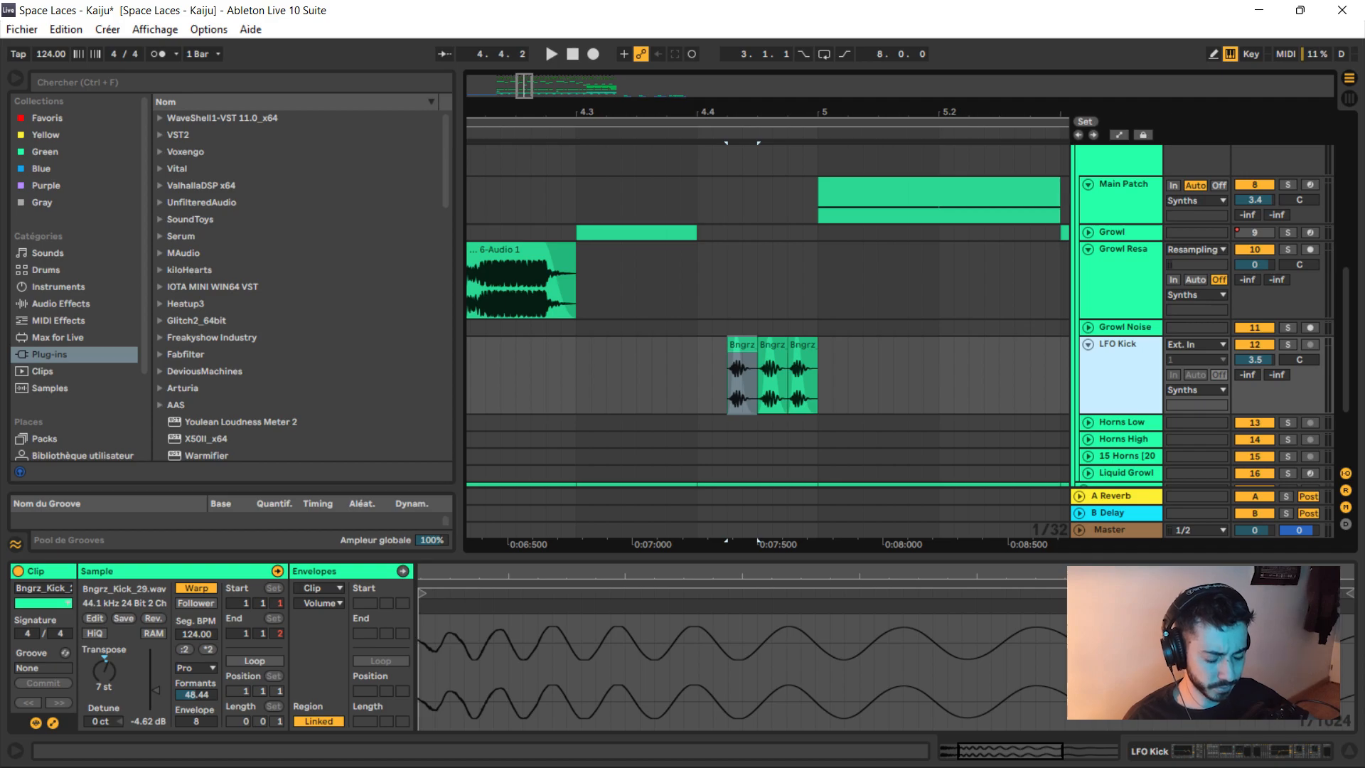
left_click(1287, 344)
key("space")
key("space")
key("space")
key("space")
Paste a copy of the last kick clip just after bar 5 on LFO Kick and examine its waveform closely
left_click(802, 345)
key("ctrl+c")
left_click(864, 377)
key("ctrl+v")
mouse_move(869, 340)
left_mouse_down()
mouse_move(858, 346)
mouse_move(881, 339)
left_mouse_up()
left_click_drag(906, 112, 906, 178)
left_click(732, 344)
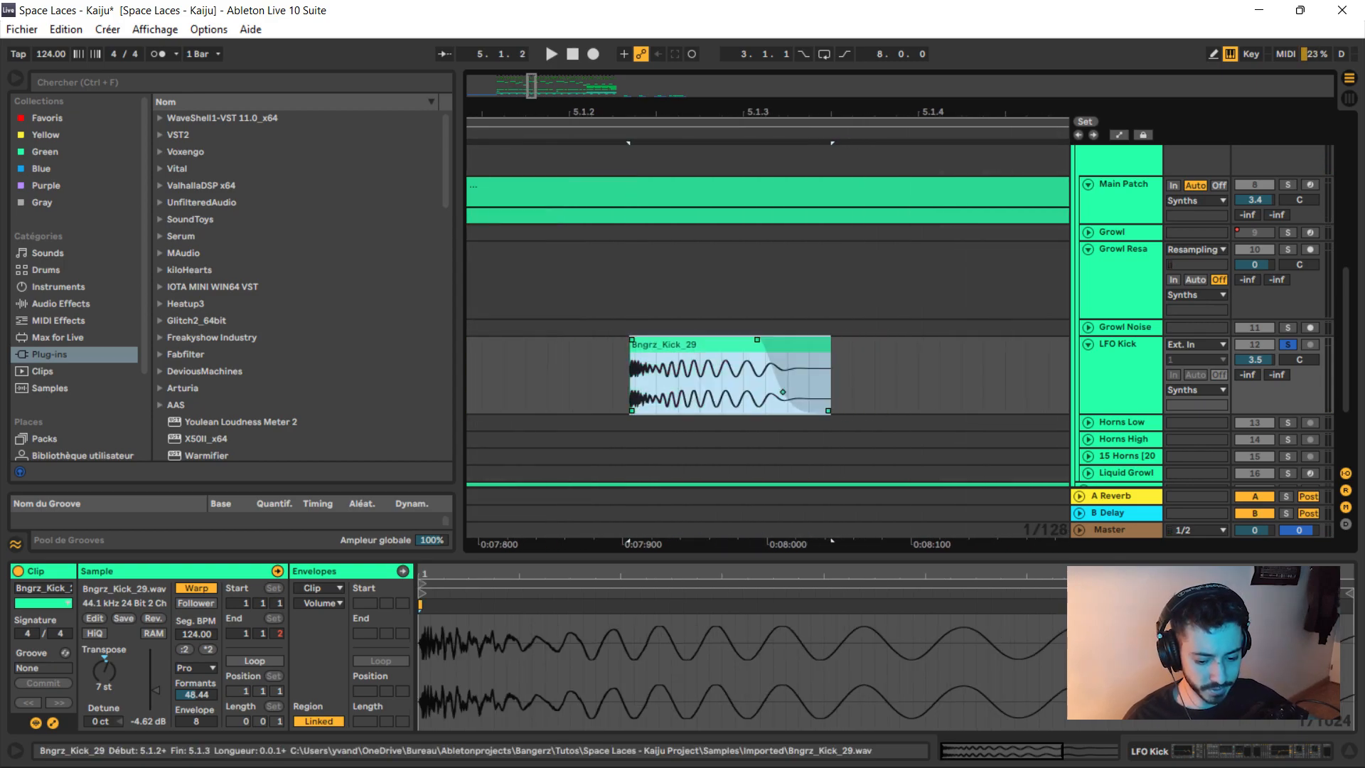
Delete the pasted kick clip and audition the first kick clip with the LFO Kick track's effect chain shown
double_click(1117, 344)
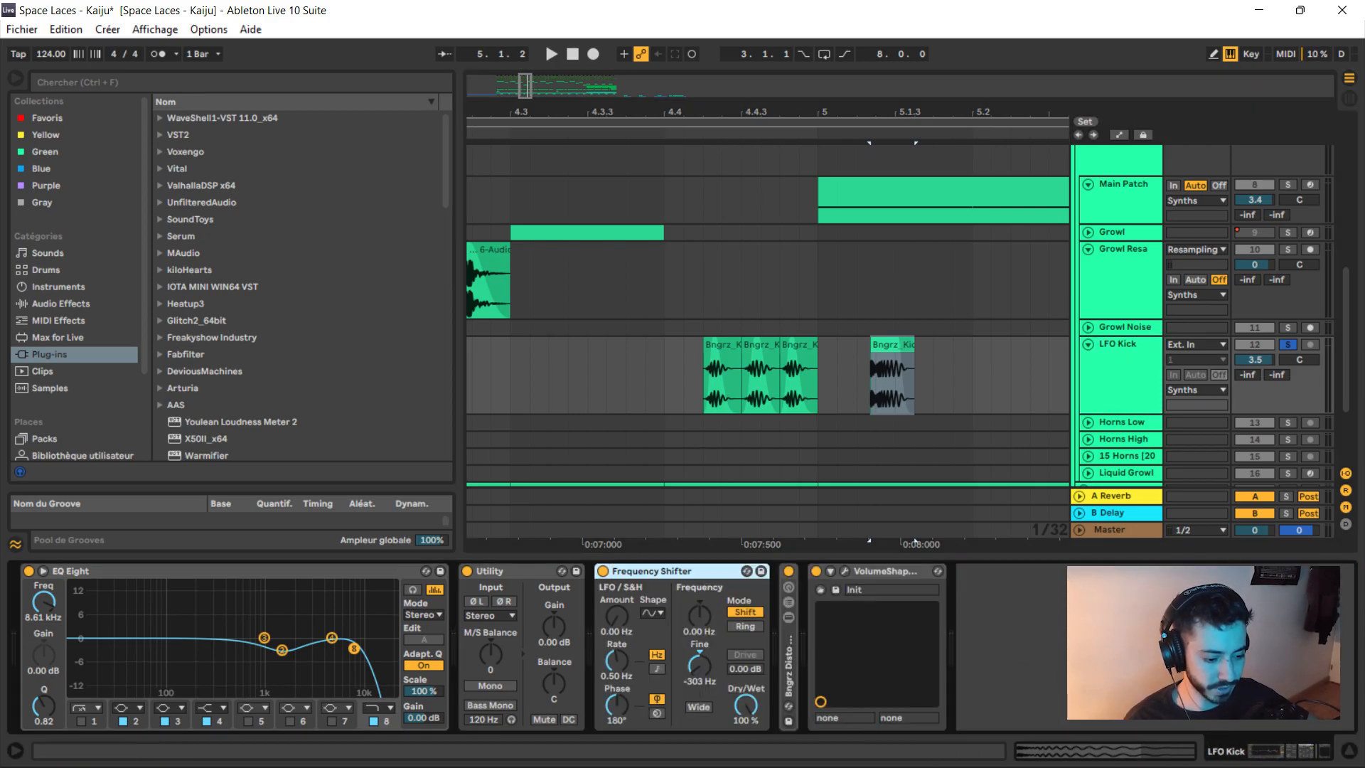
left_click(892, 345)
key("Delete")
left_click(722, 345)
key("space")
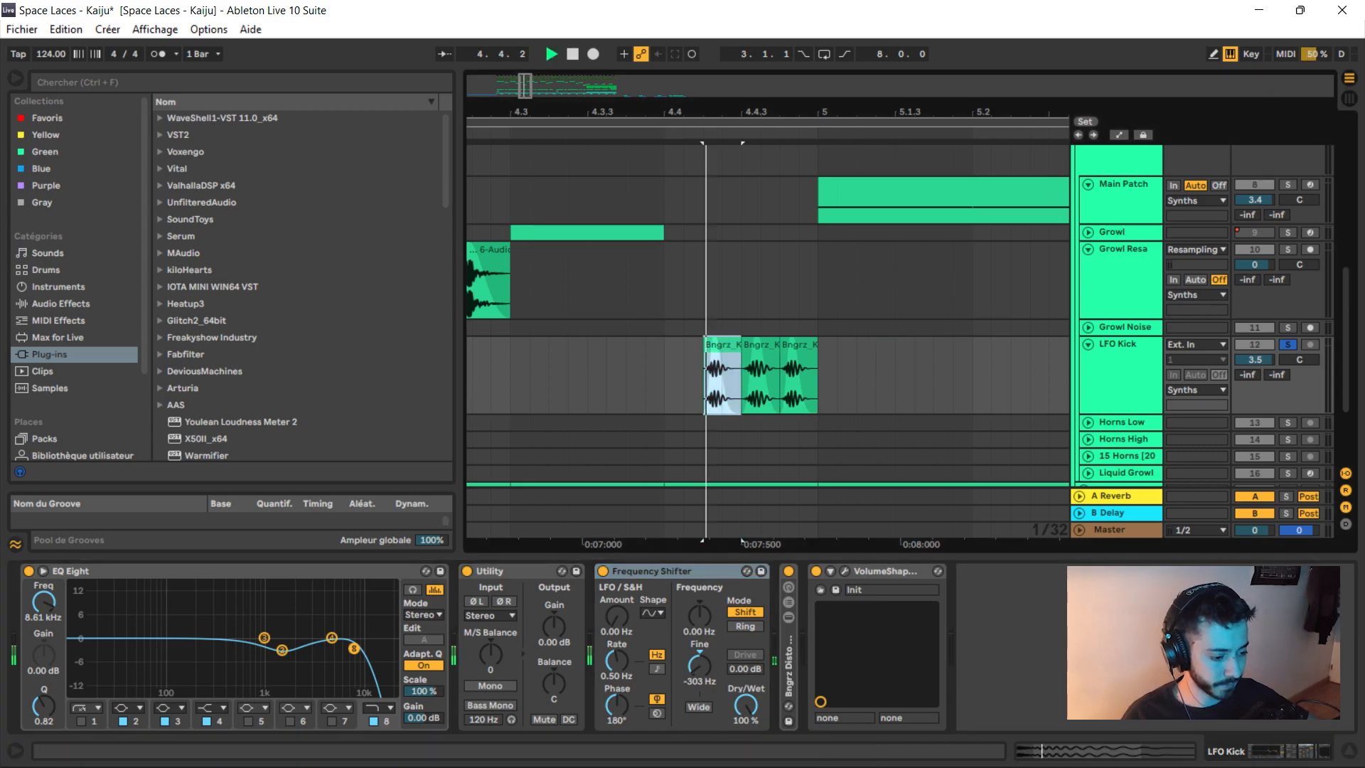
key("space")
Open Serum on the Sub track and examine oscillator A's wavetable, including its Analog category and waveform editor
scroll(668, 370, "down", 8)
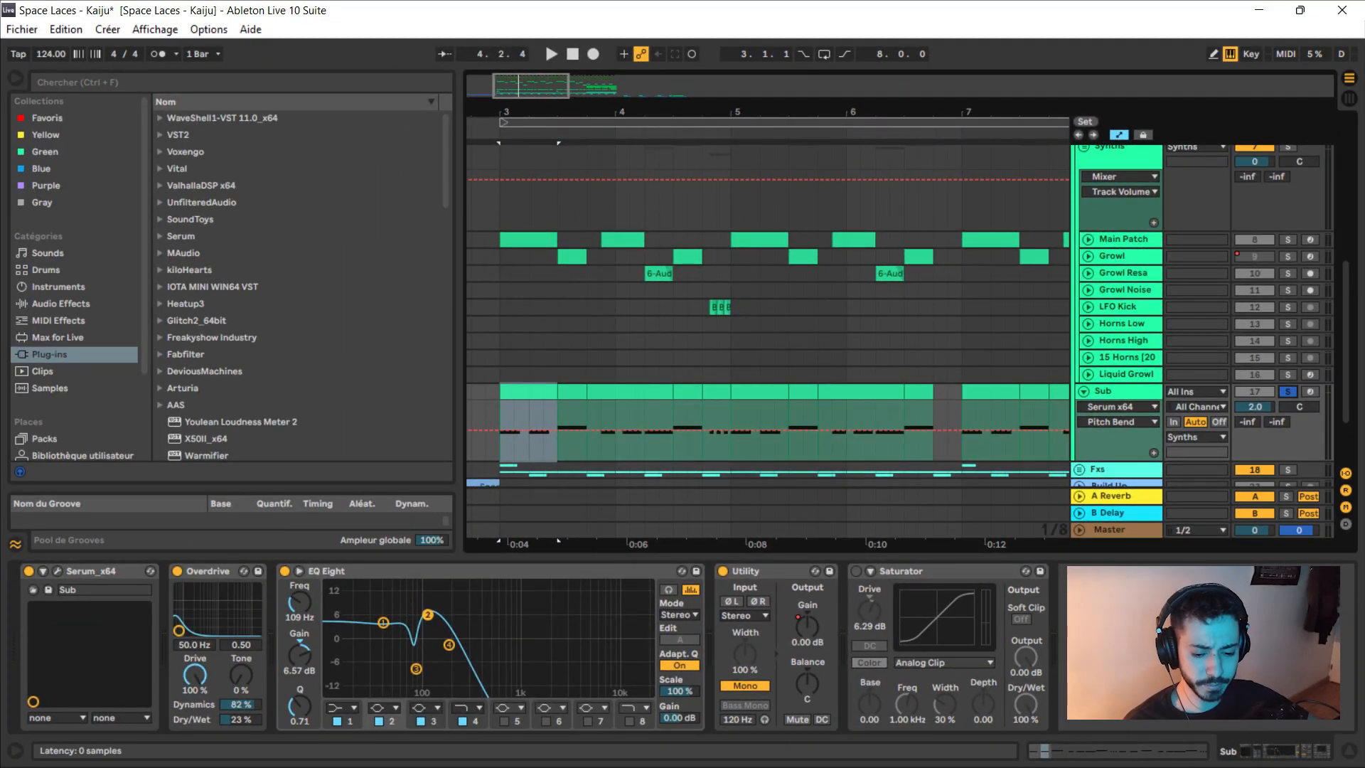
left_click(57, 571)
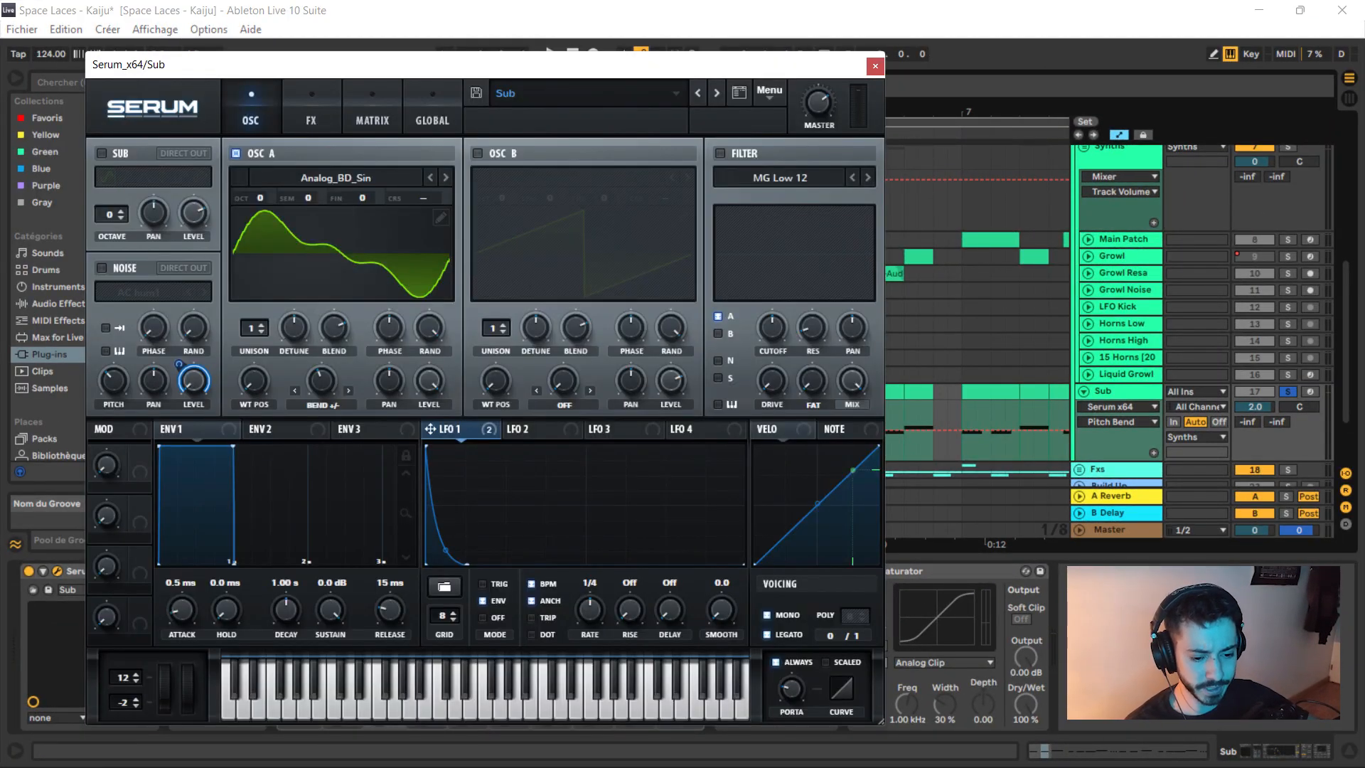
left_click(335, 177)
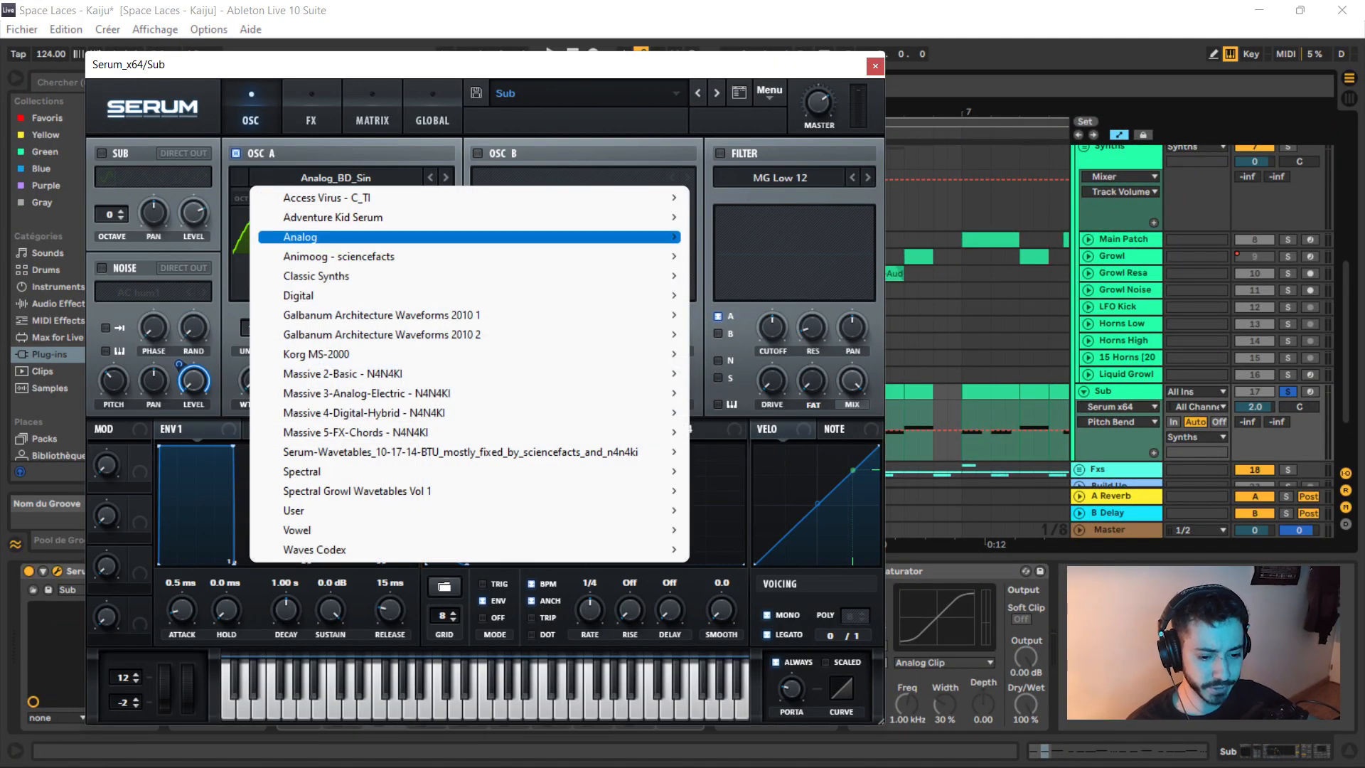
mouse_move(336, 237)
key("Escape")
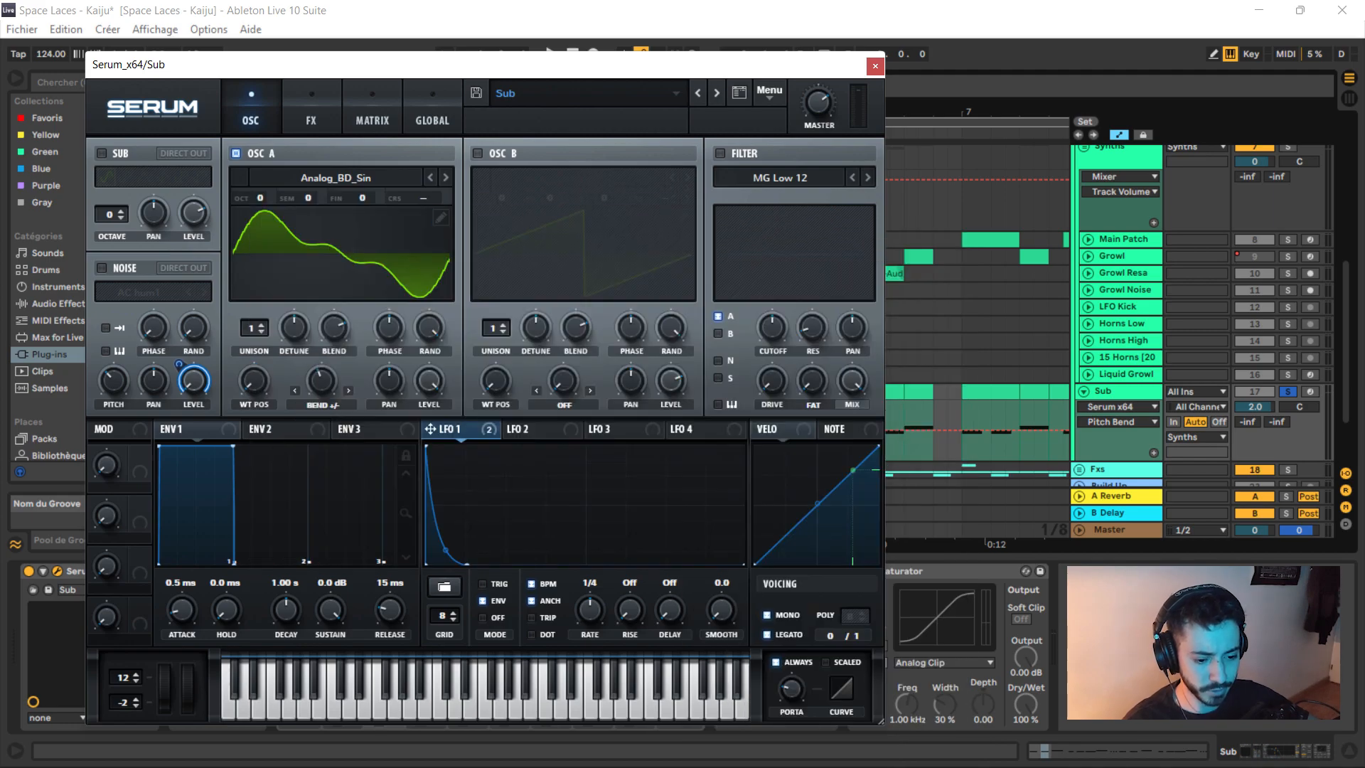
left_click(440, 217)
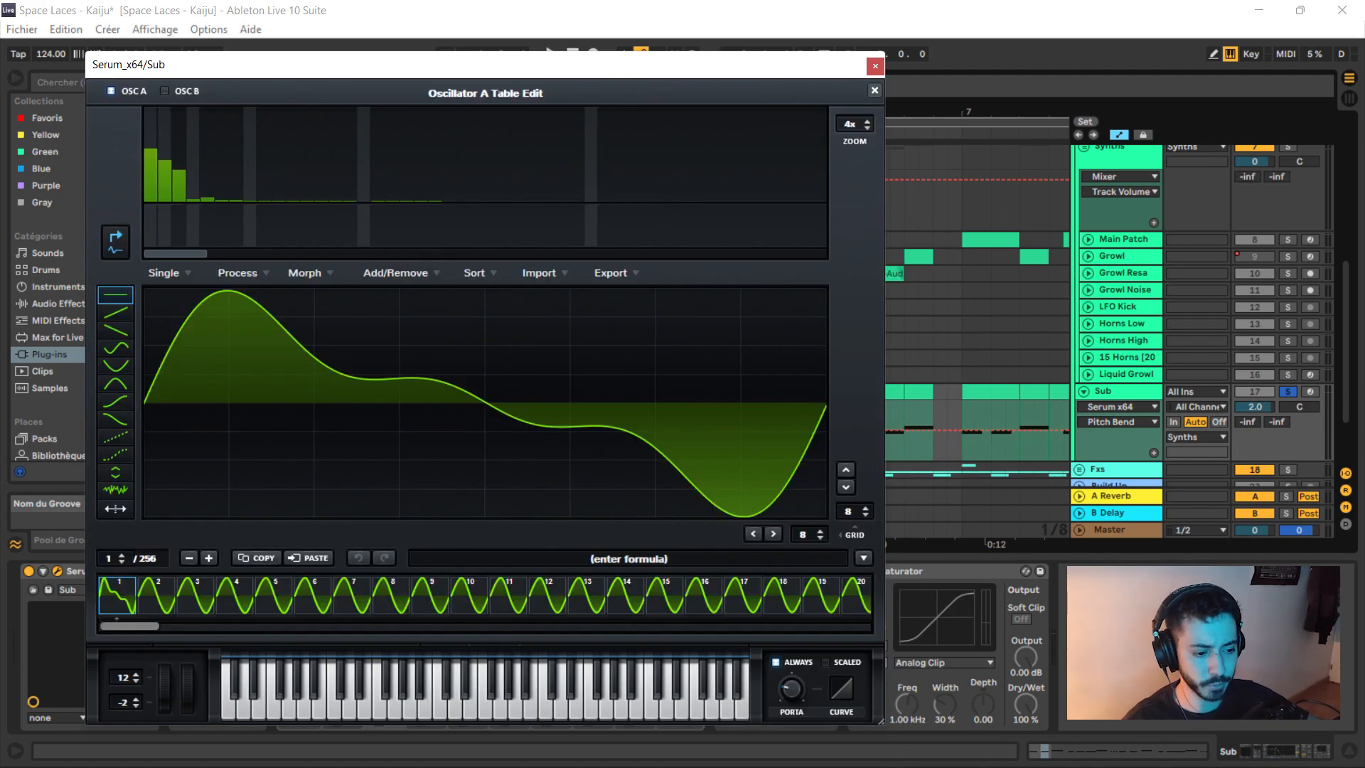
left_click(874, 90)
Choose Bend +/- as oscillator A's warp mode and check the sub patch's effects page
left_click(322, 405)
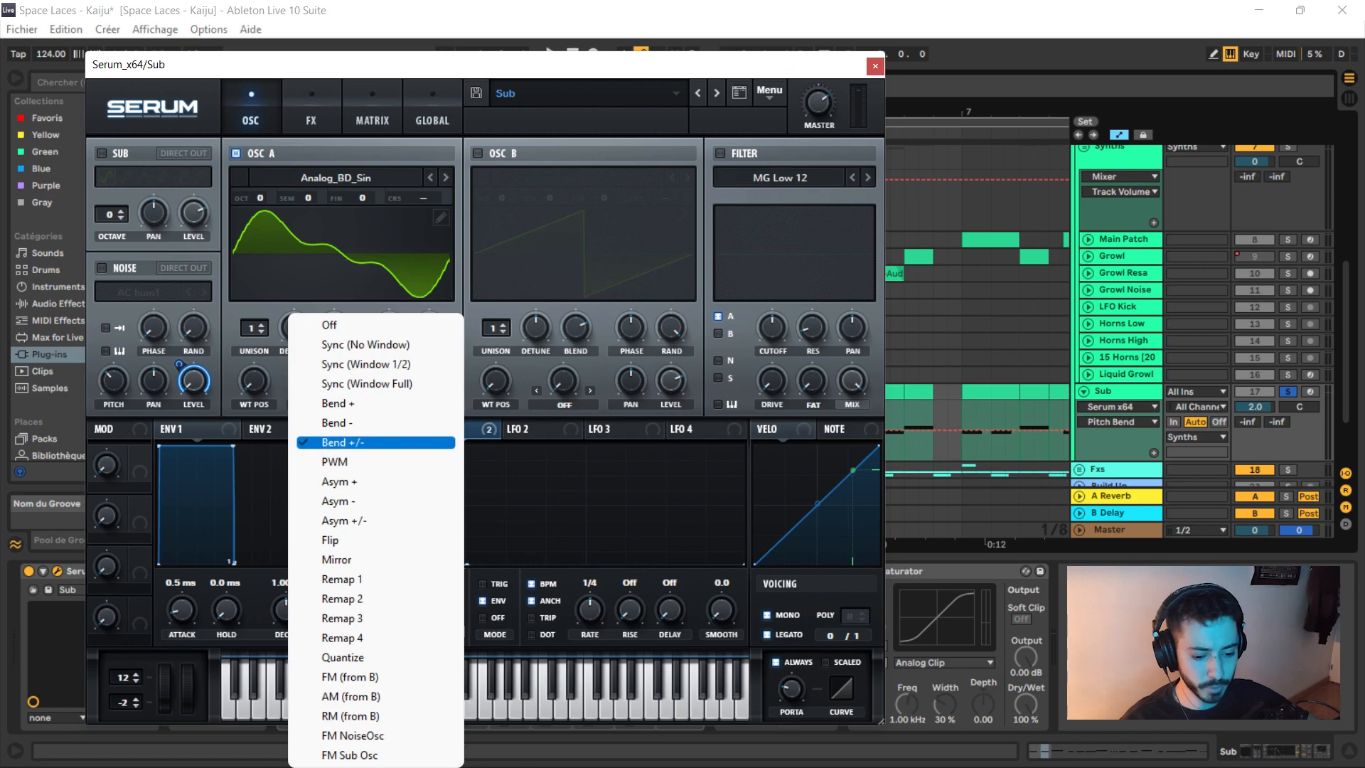
left_click(341, 442)
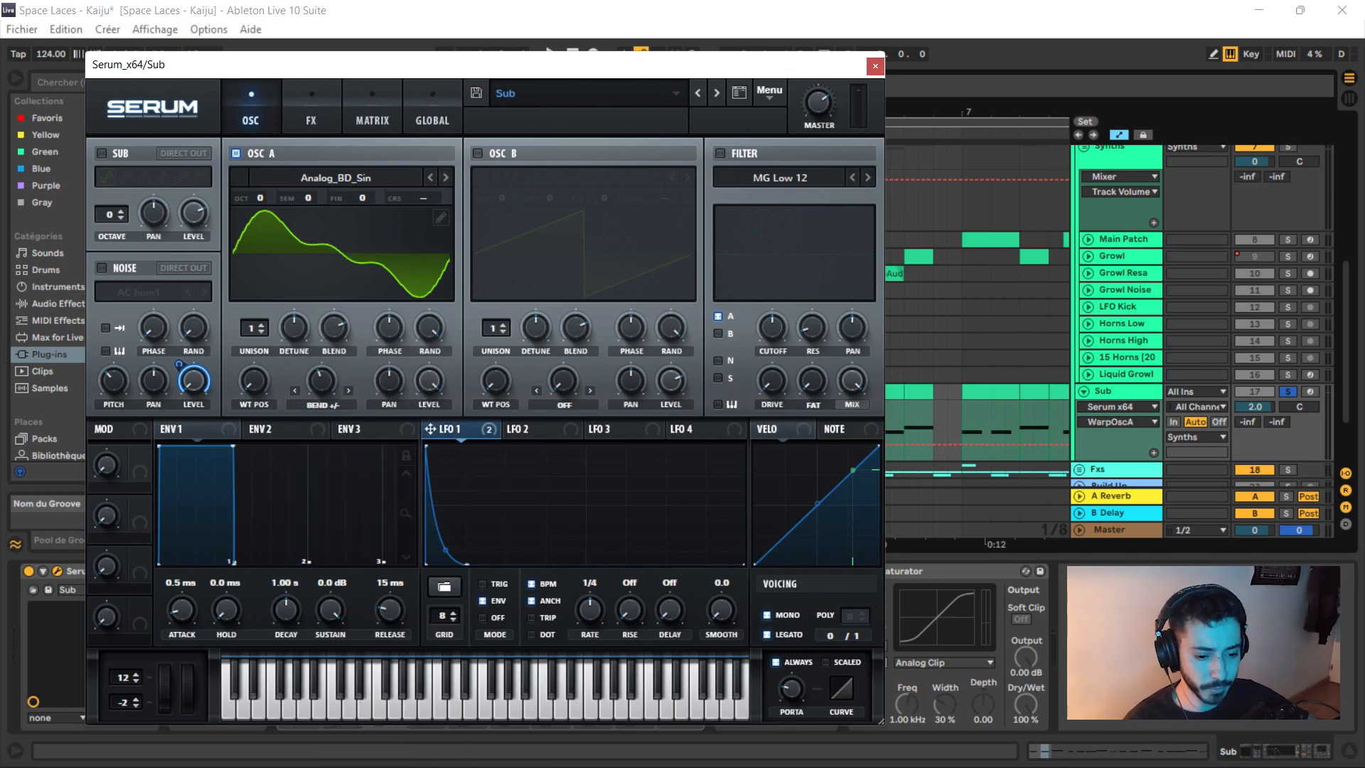
left_click(311, 120)
In the first row of Serum's modulation matrix, select LFO 1 as source and Mast.Tun as destination
left_click(373, 120)
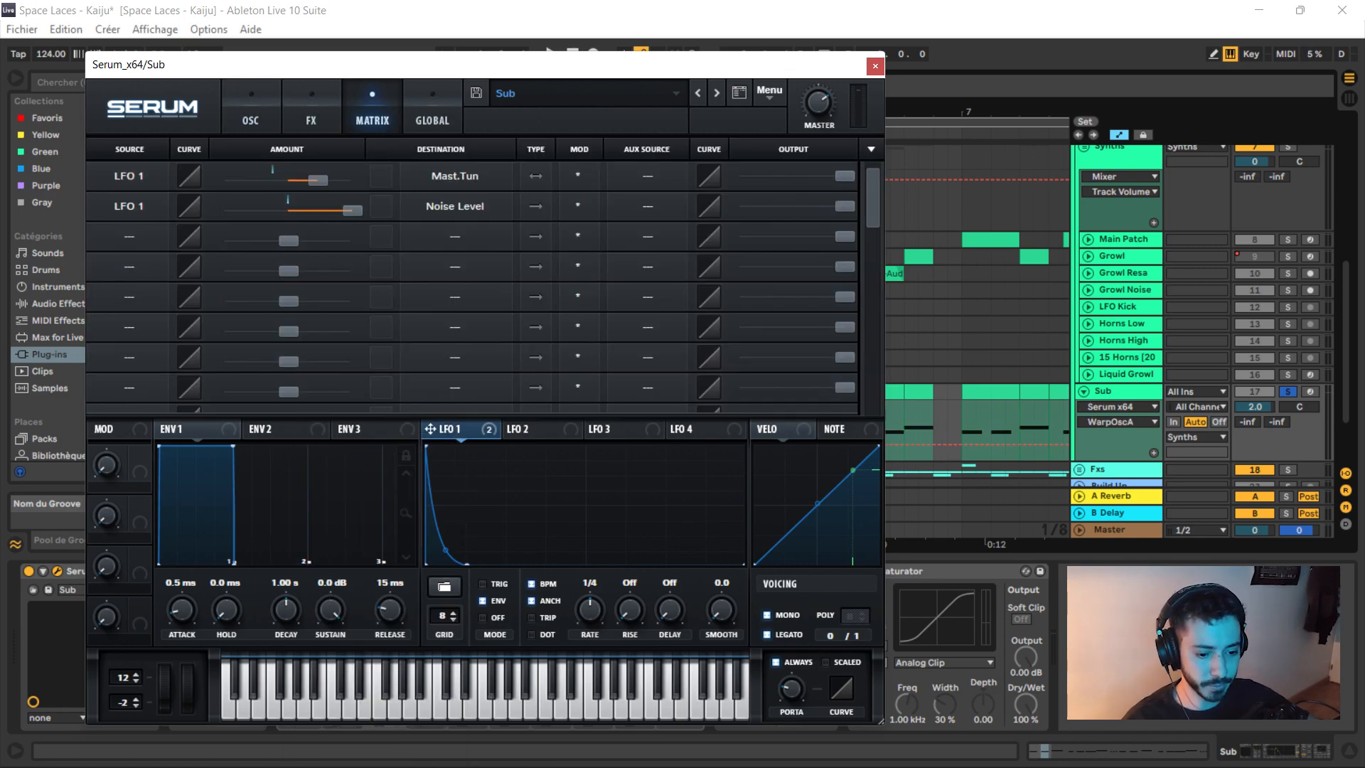
left_click(455, 177)
mouse_move(449, 334)
left_click(575, 335)
left_click(129, 173)
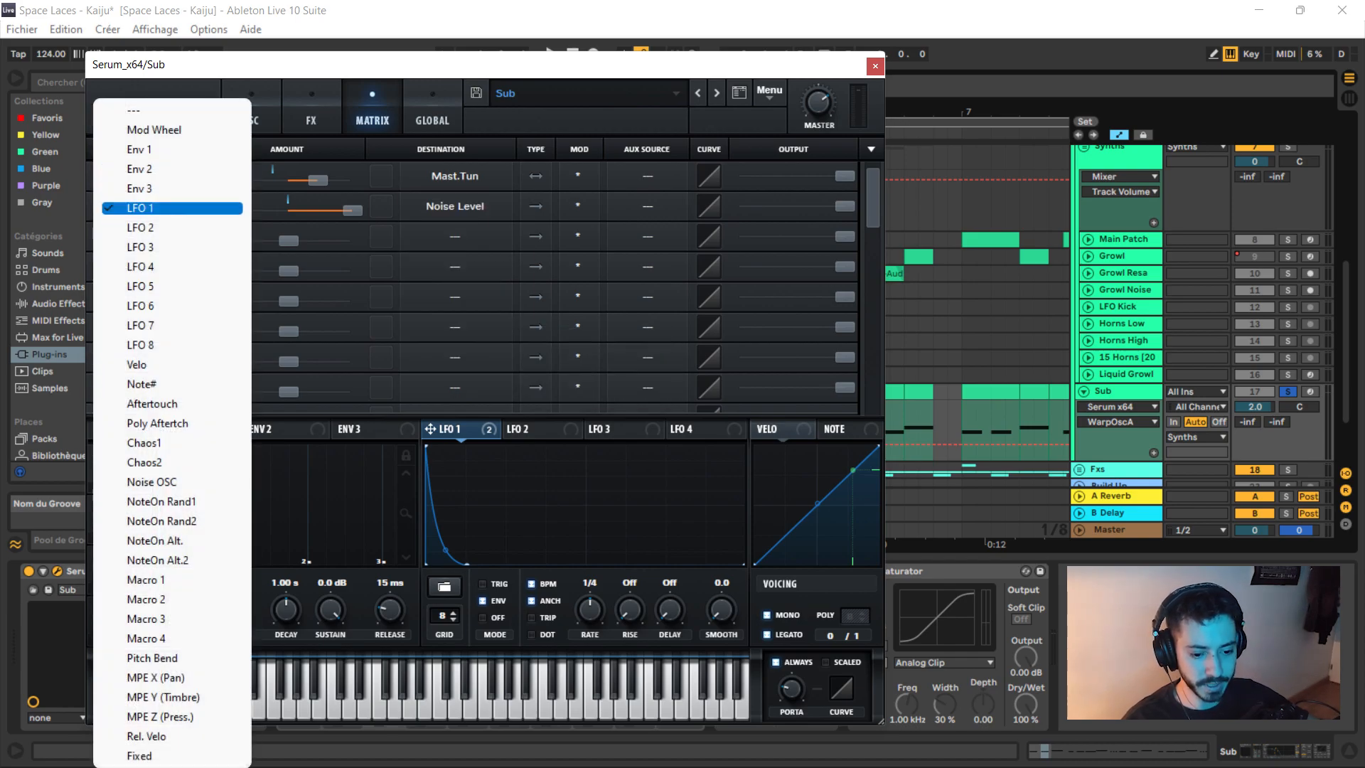
left_click(135, 208)
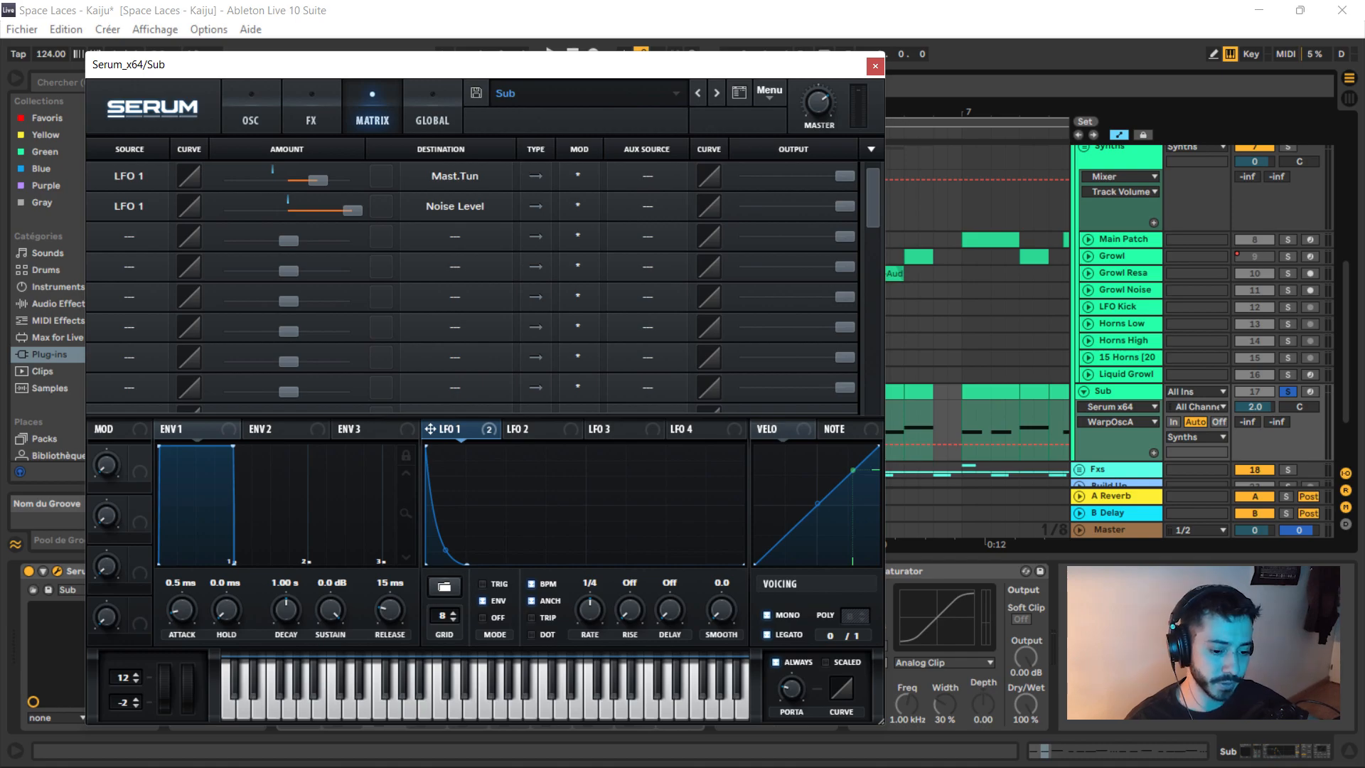
Audition the sub while watching its modulation matrix, and play it again with the oscillator page shown
key("space")
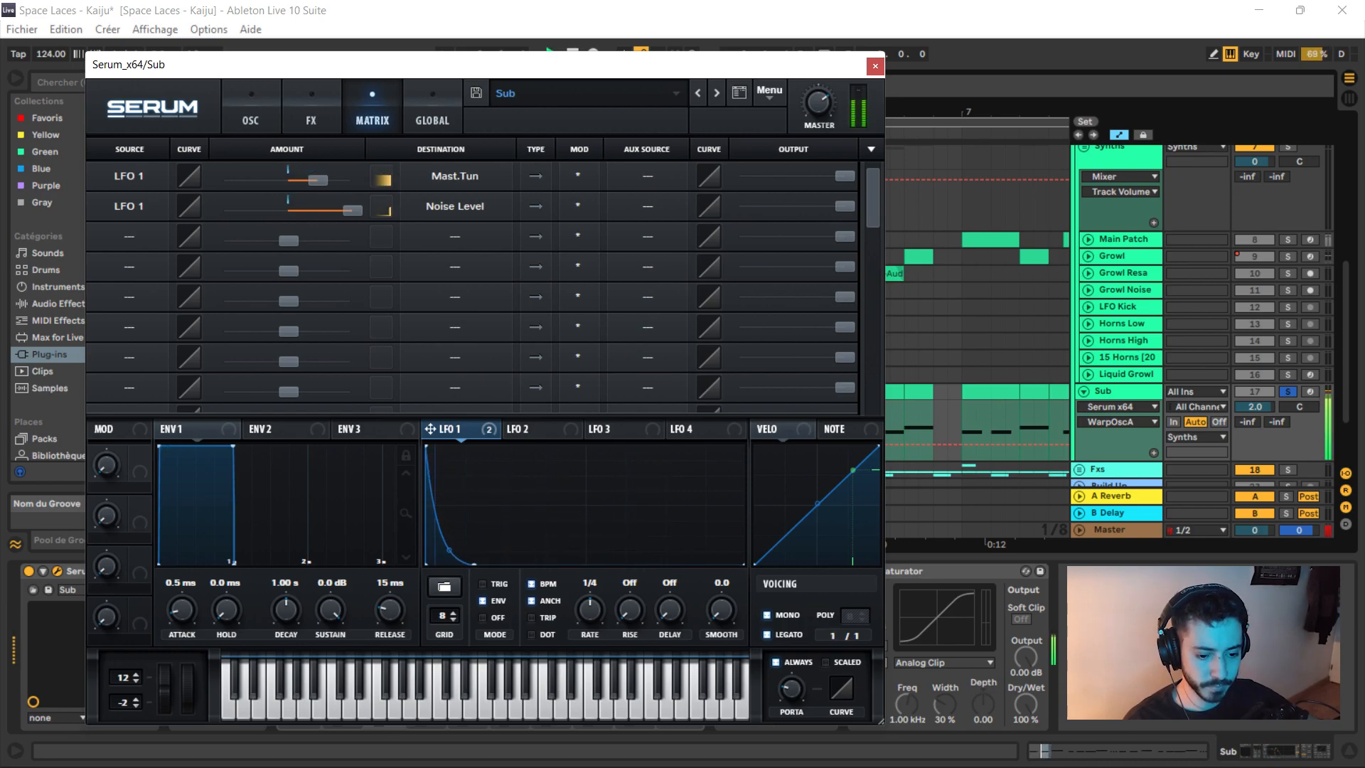
key("space")
left_click(250, 109)
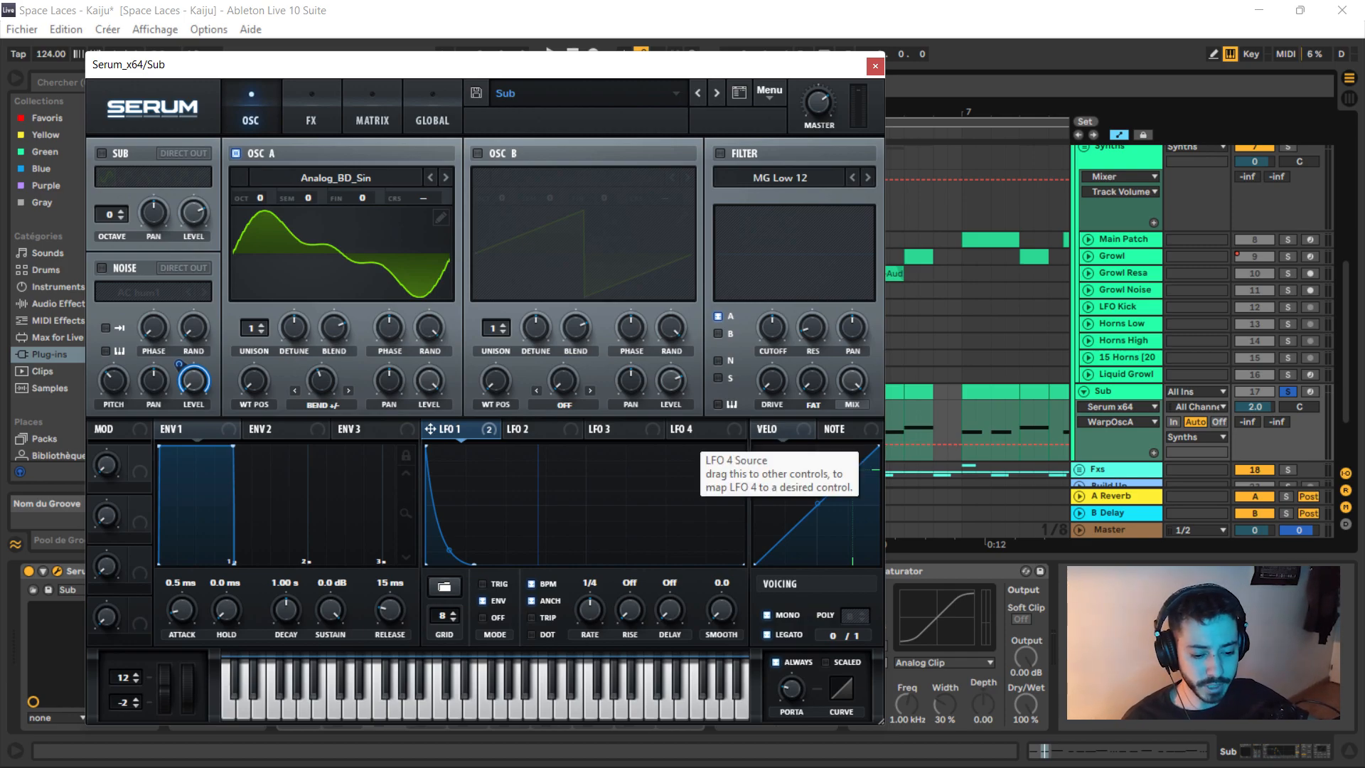
key("space")
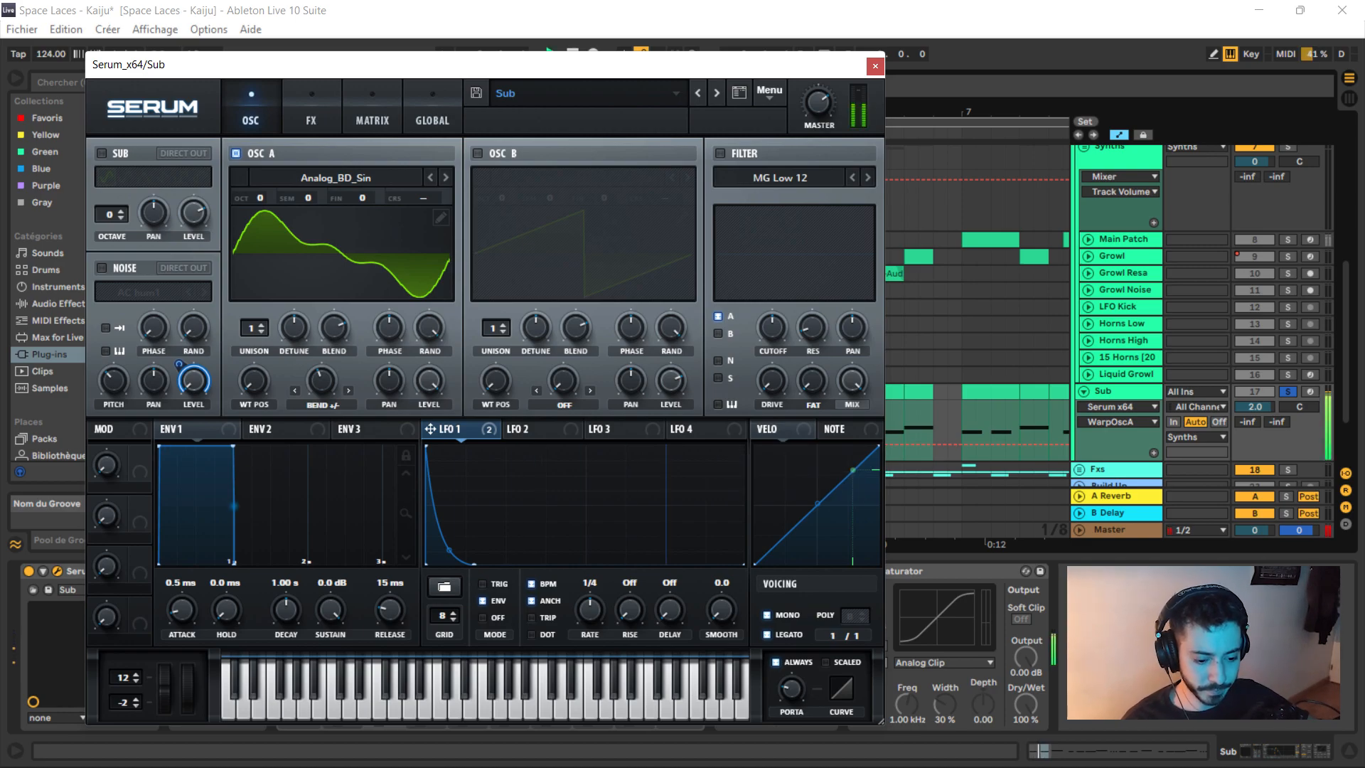
Check the sub patch's effects page, close Serum, and select the Overdrive on the Sub track
left_click(311, 108)
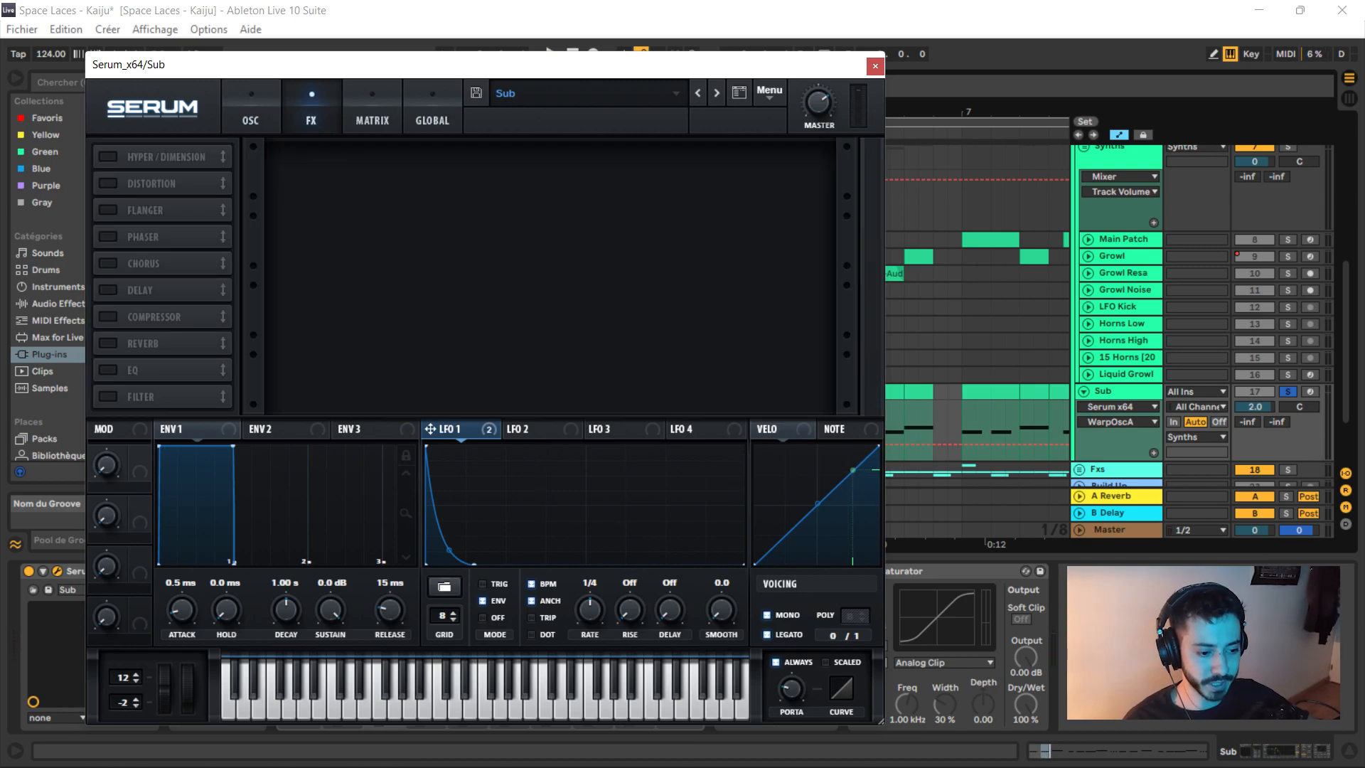
left_click(875, 66)
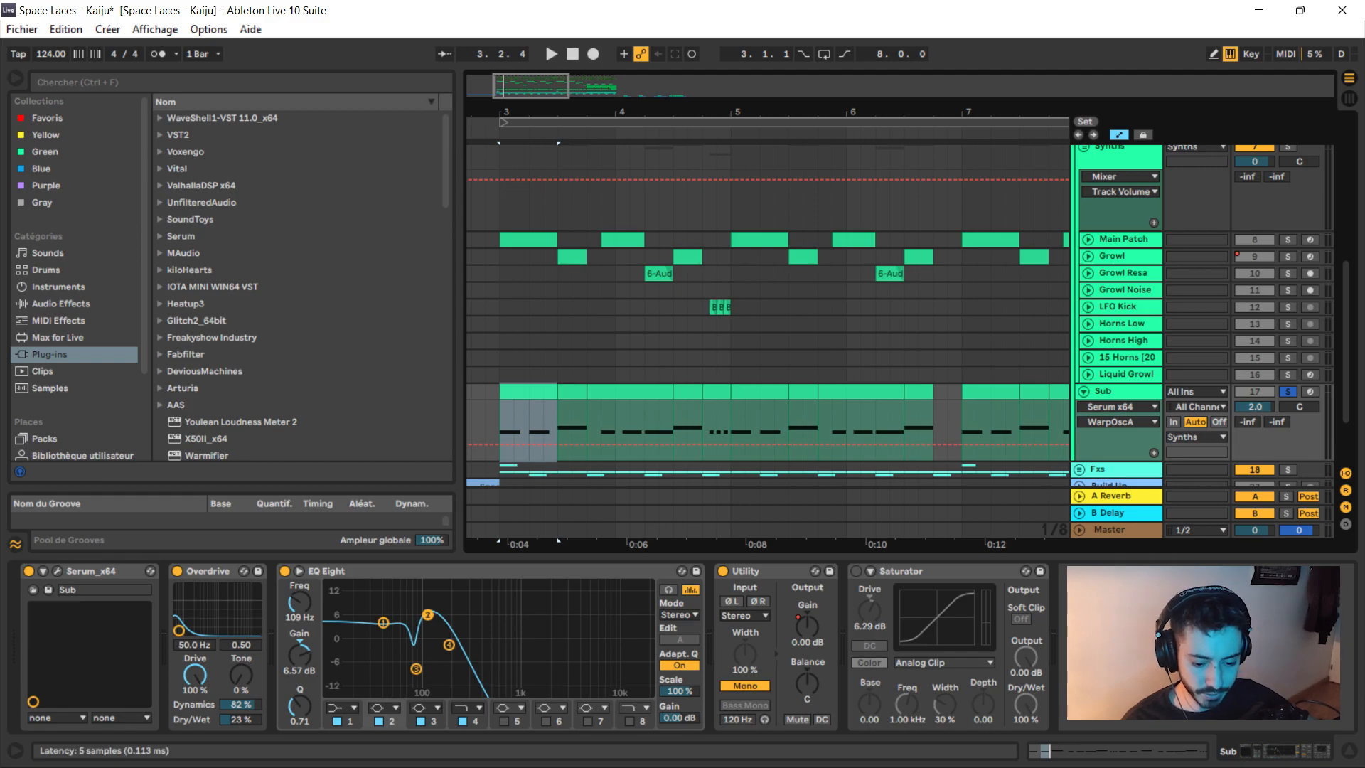
left_click(208, 571)
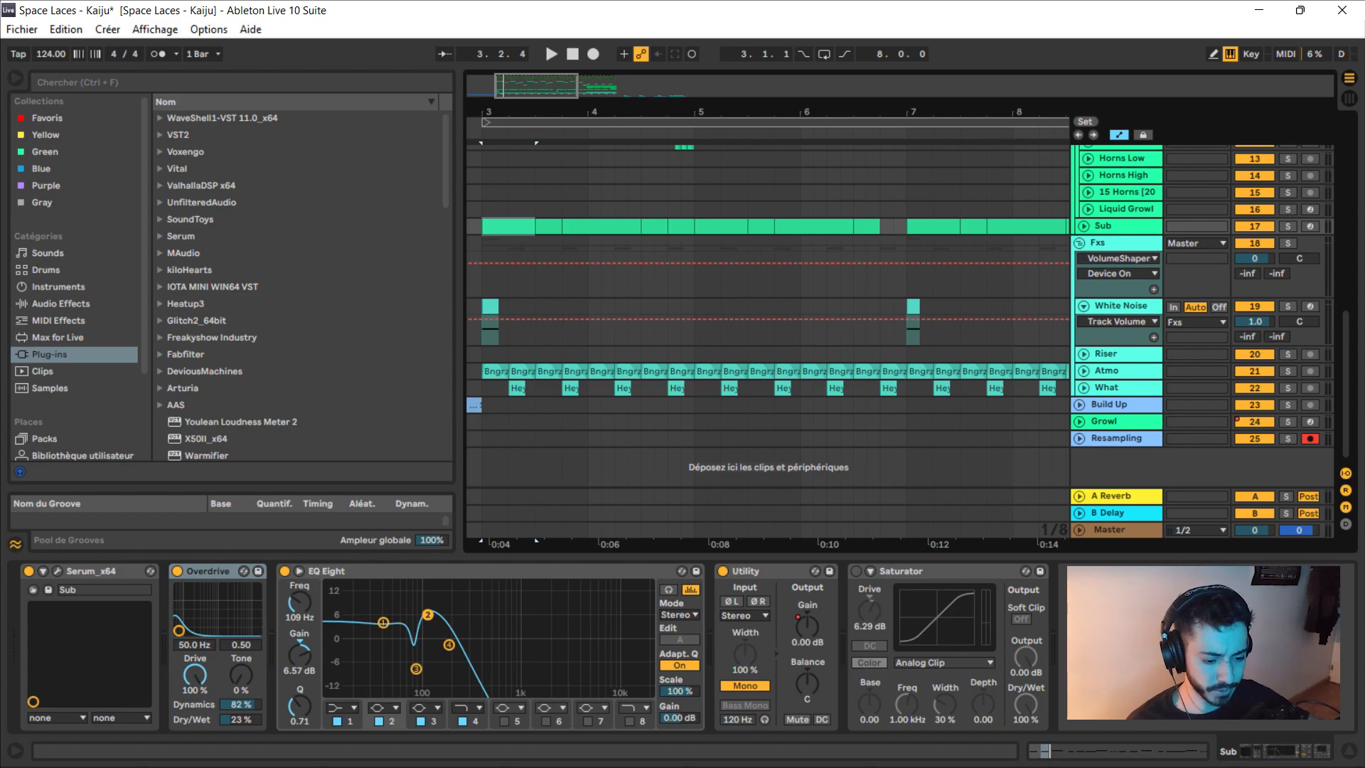
Select the first White Noise clip at bar 3, solo its track and audition the noise hit
scroll(490, 307, "up", 4)
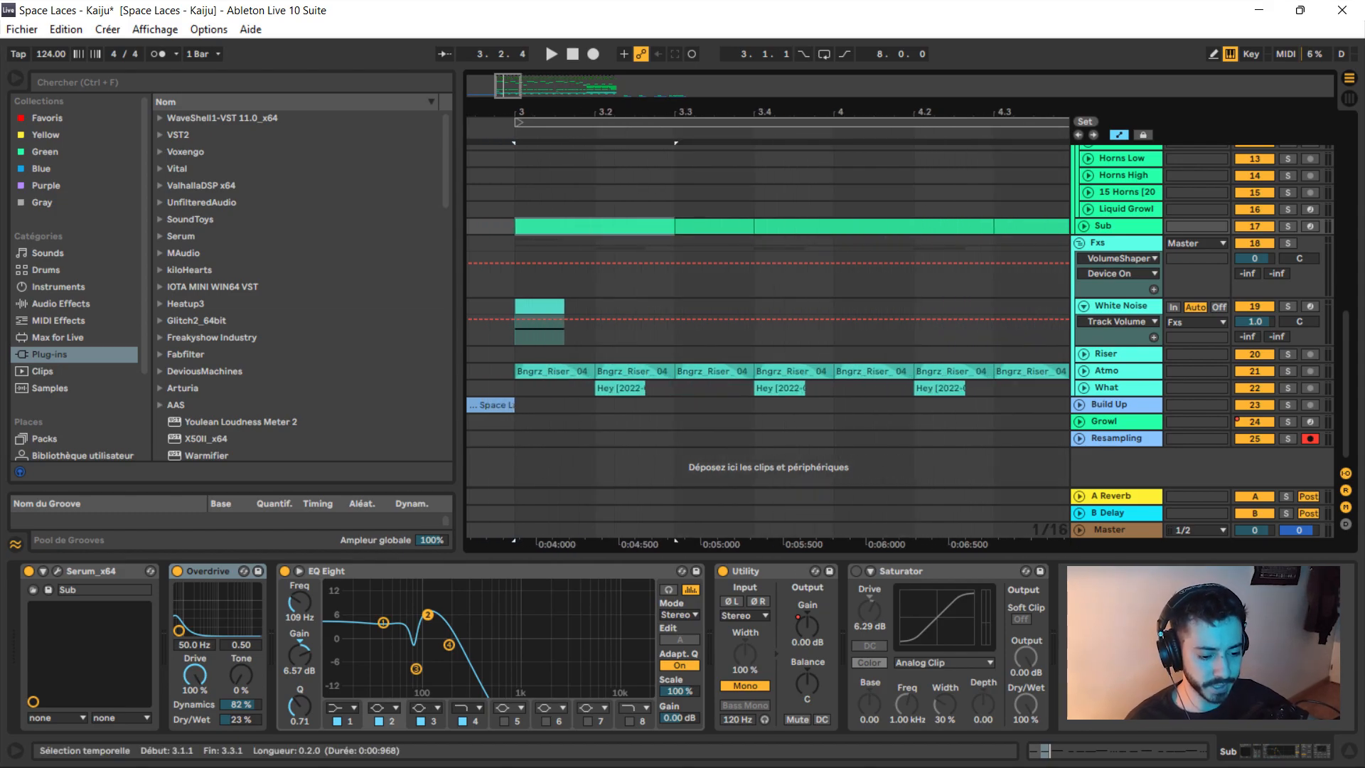
left_click(537, 306)
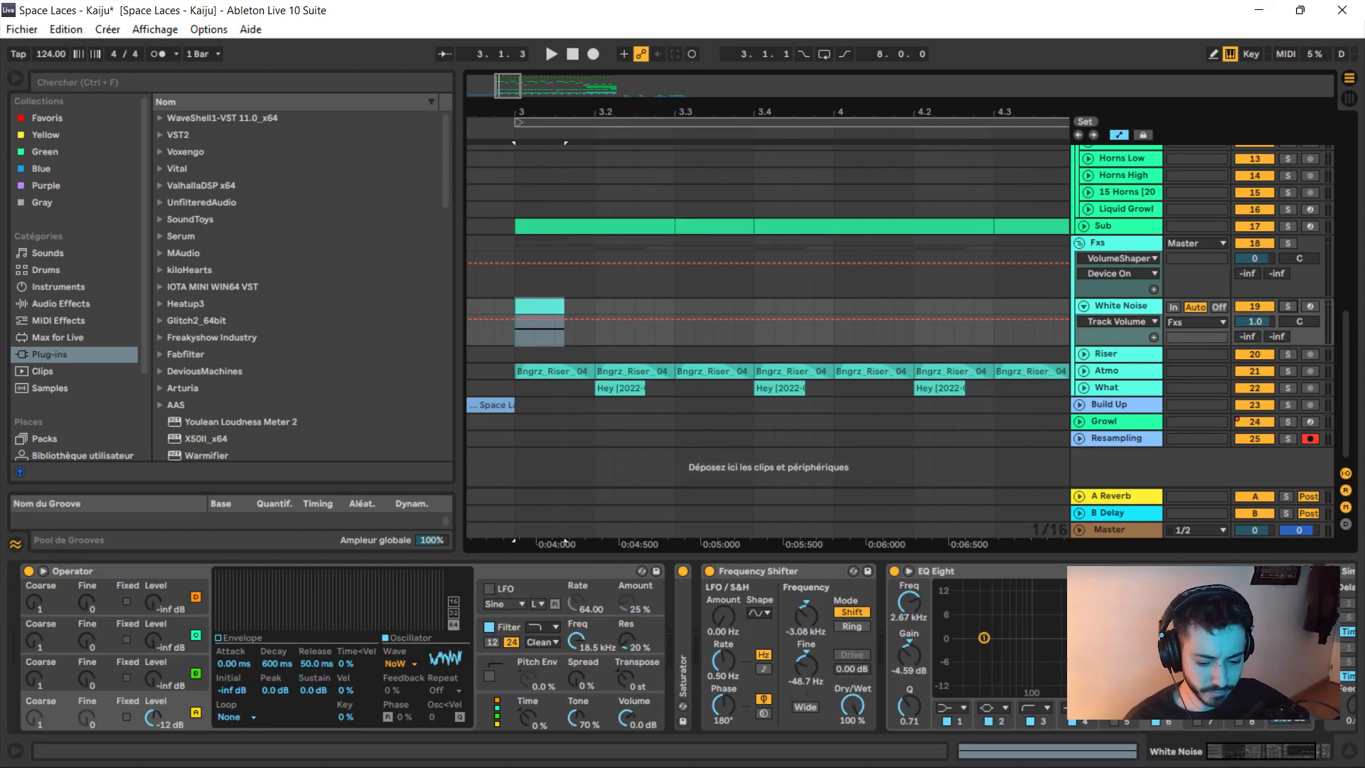
left_click(1288, 306)
key("space")
key("space")
key("space")
key("space")
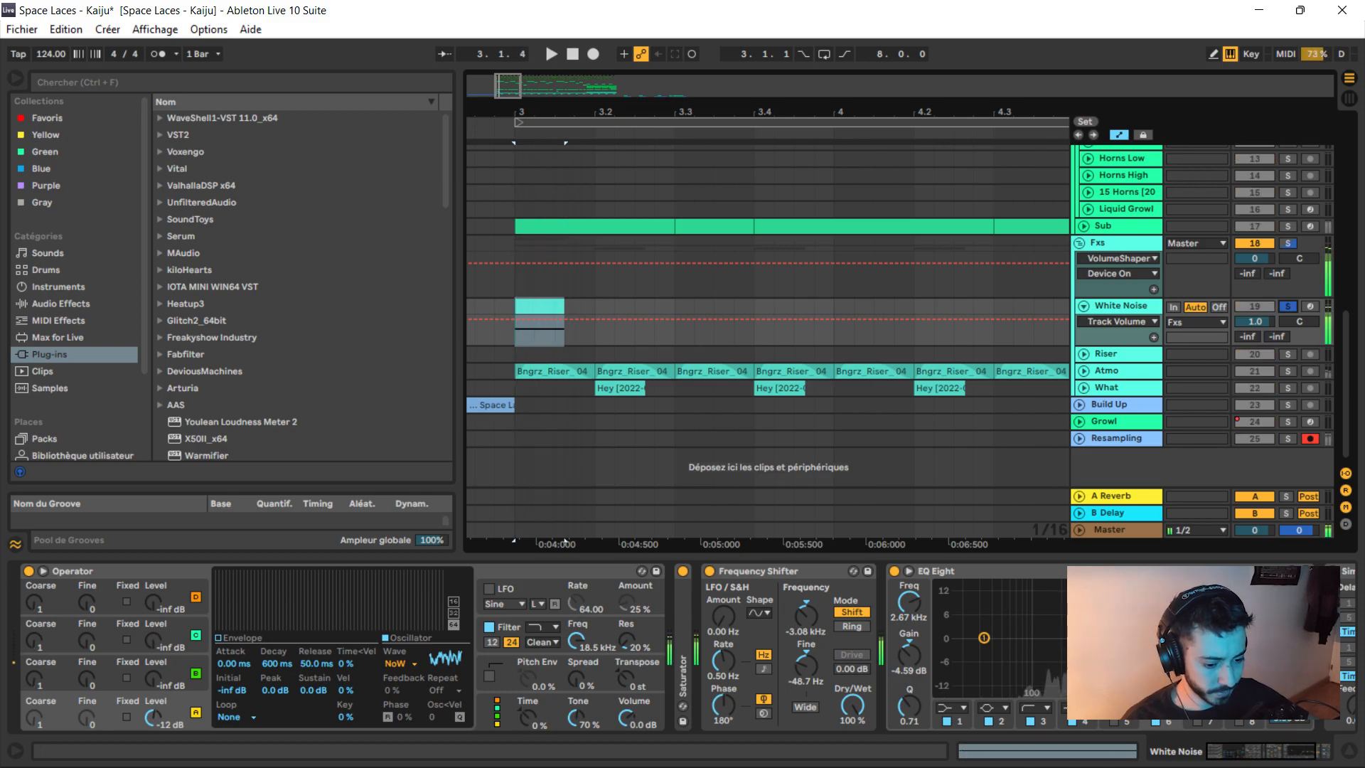
Examine Operator's oscillator A level and waveform, collapse Operator, and audition the white noise with its effect chain through Simple Delay shown
left_click(400, 664)
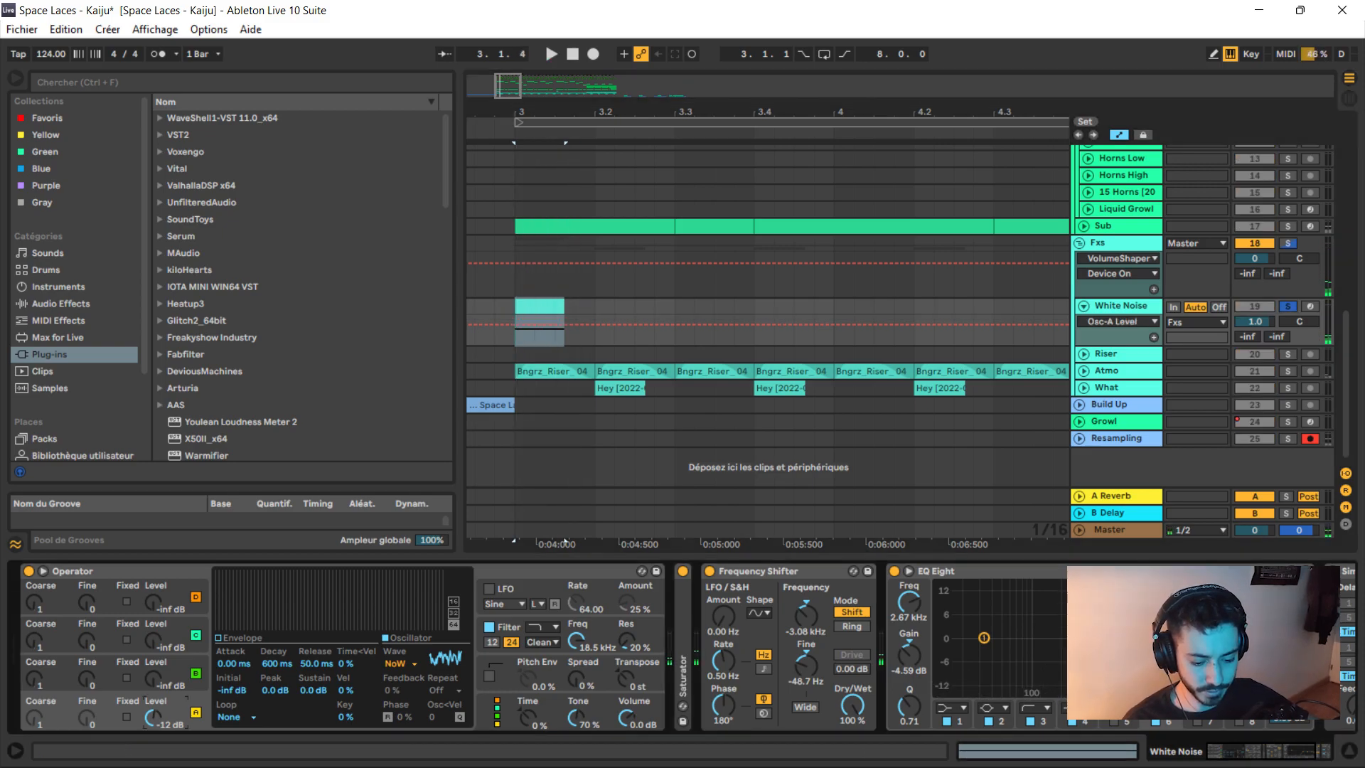
left_click(411, 636)
double_click(398, 571)
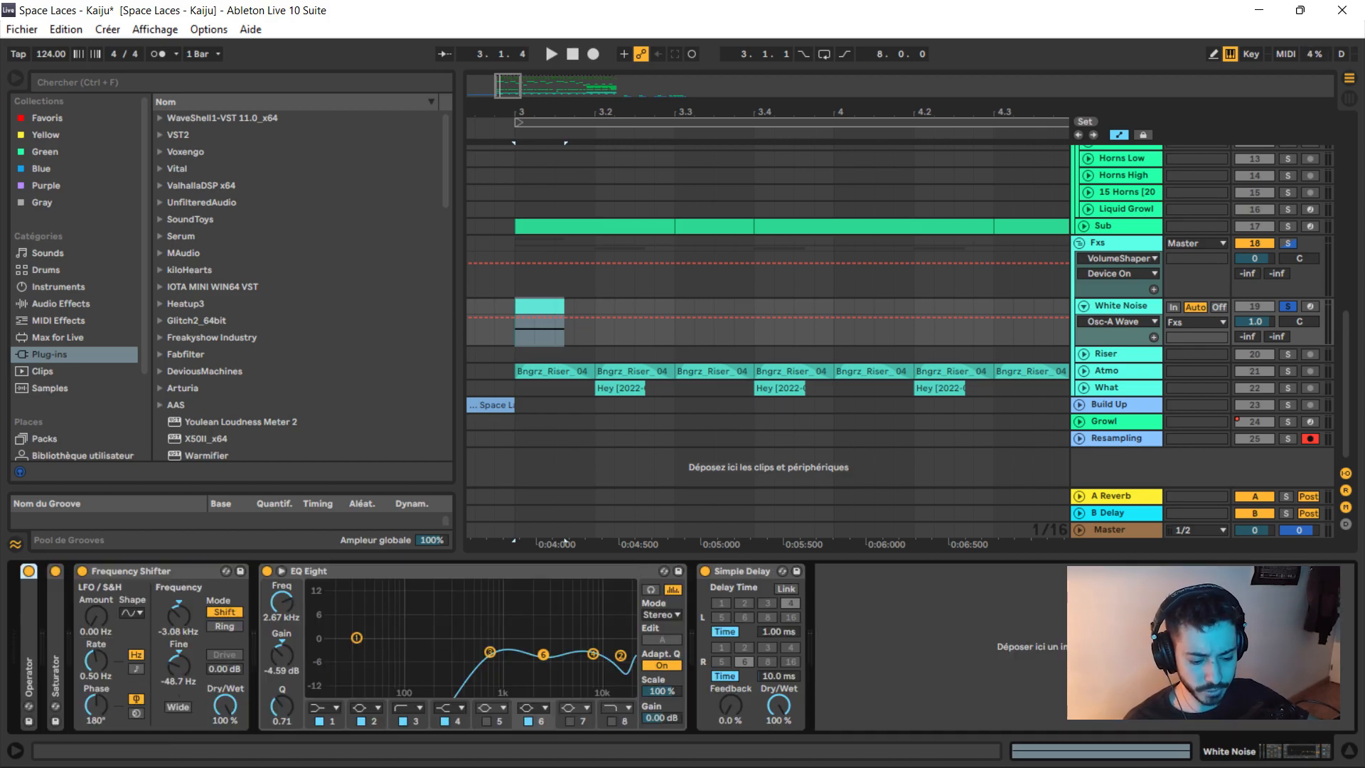
key("space")
key("space")
key("space")
key("space")
left_click(742, 570)
Unfold and solo the Atmo track, audition its riser clips, and expand the EQ Eight in its effect chain
left_click(1083, 371)
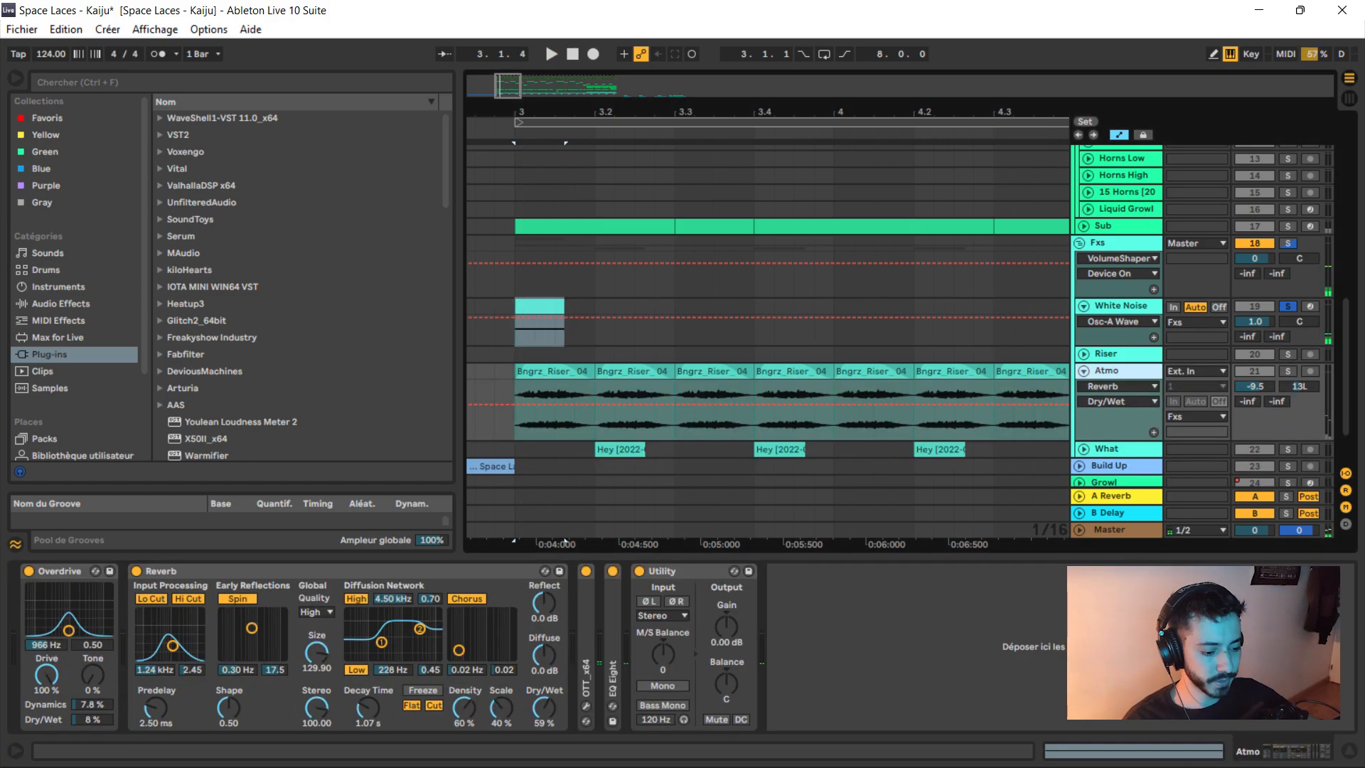
scroll(768, 320, "down", 1)
left_click(1287, 335)
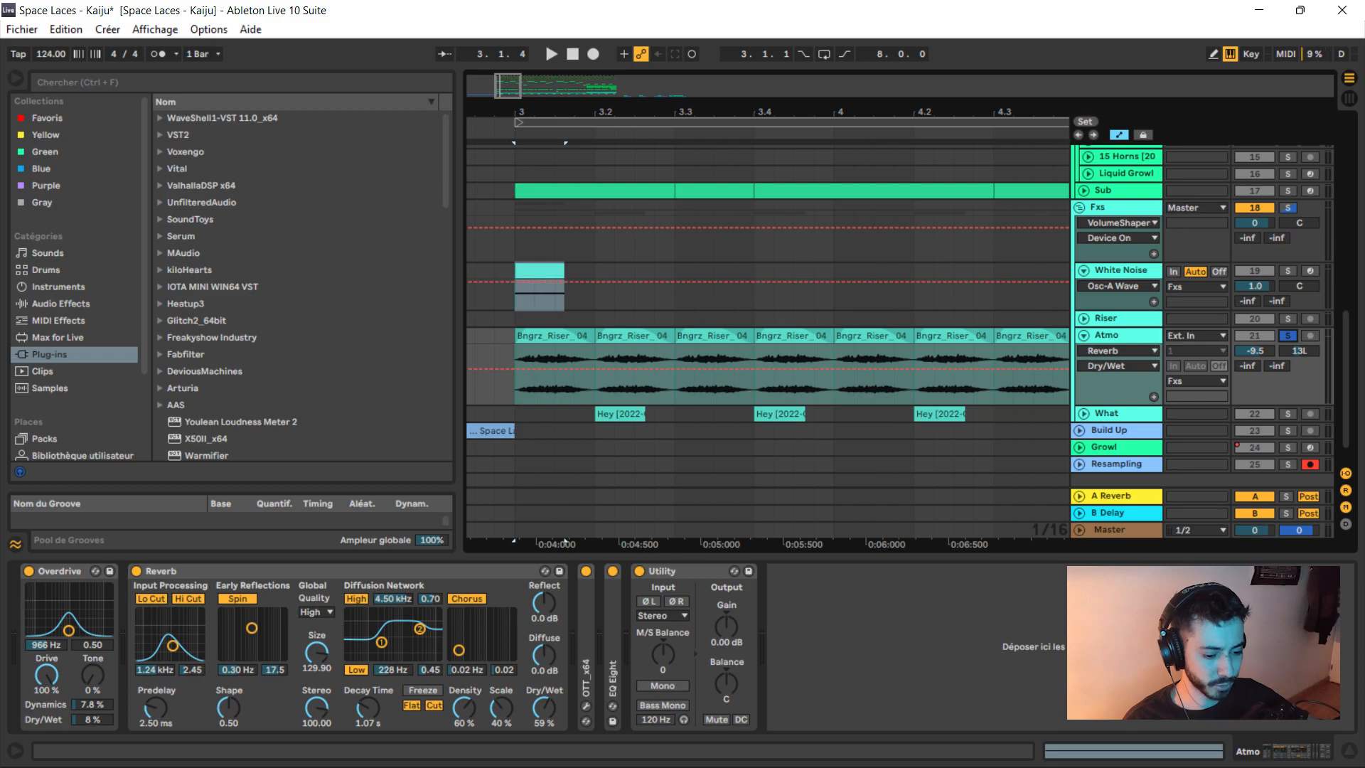
left_click(1117, 336)
key("space")
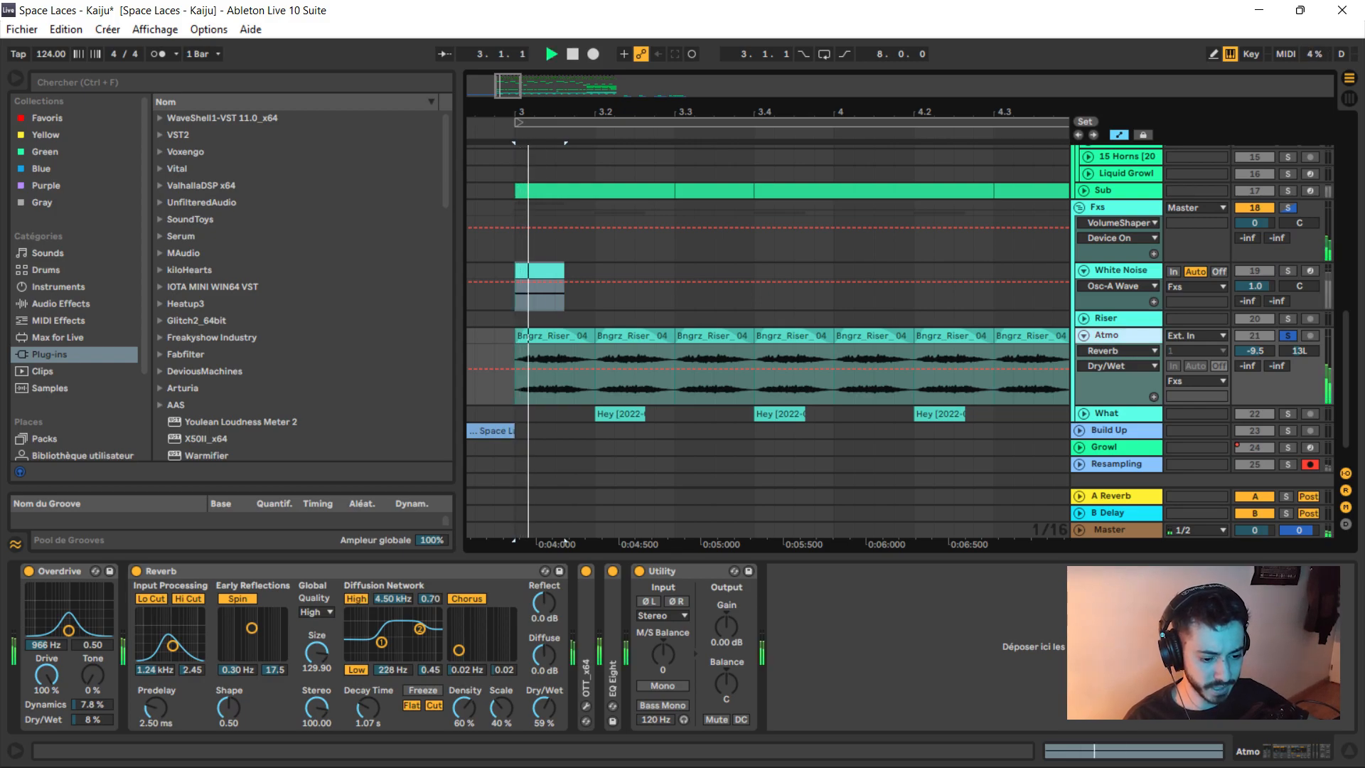
key("space")
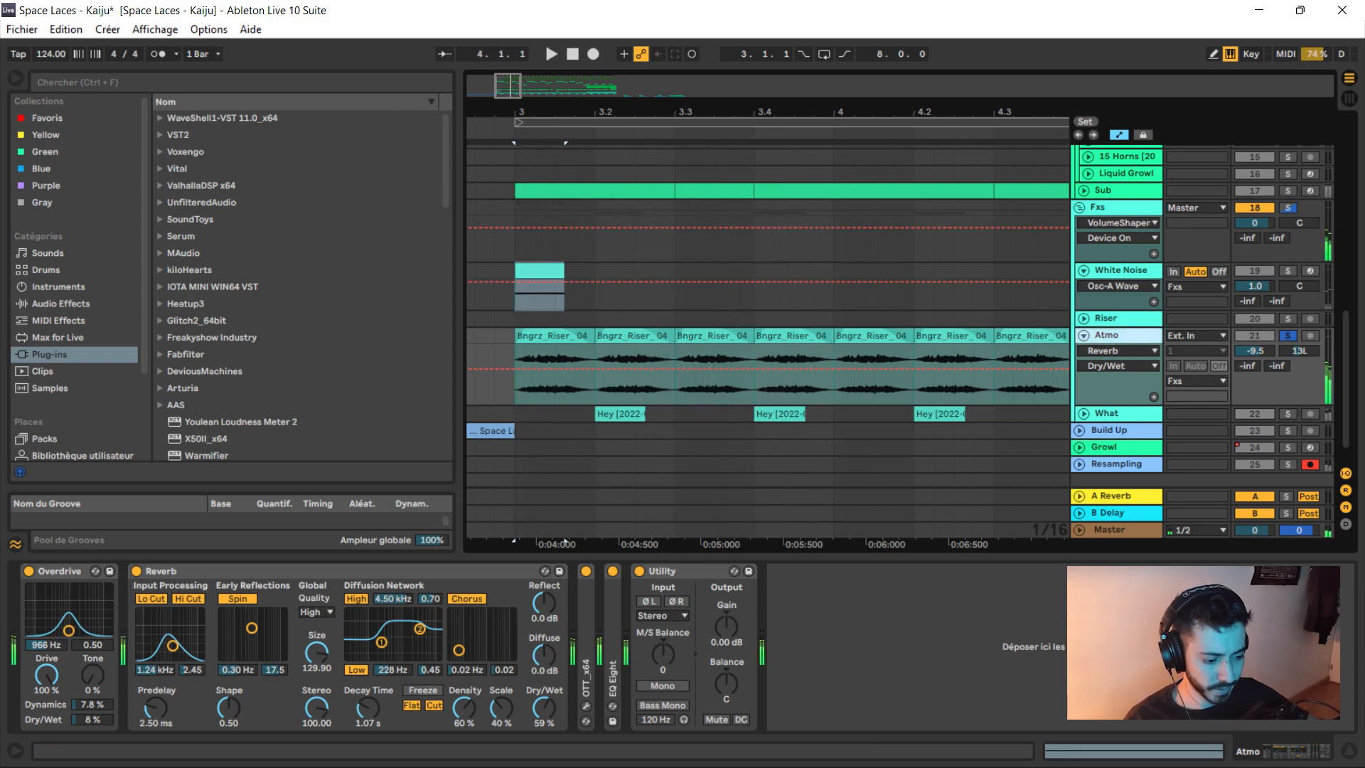
left_click(555, 336)
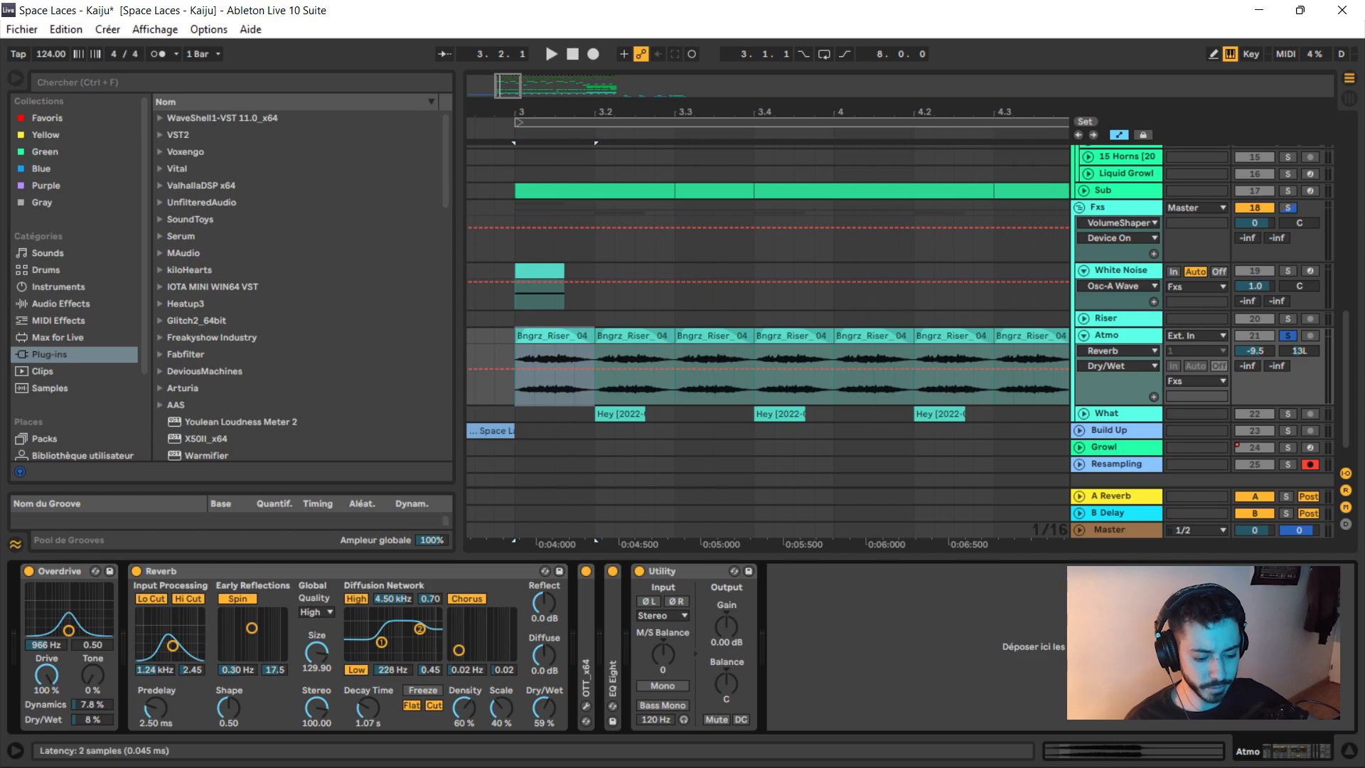
double_click(612, 661)
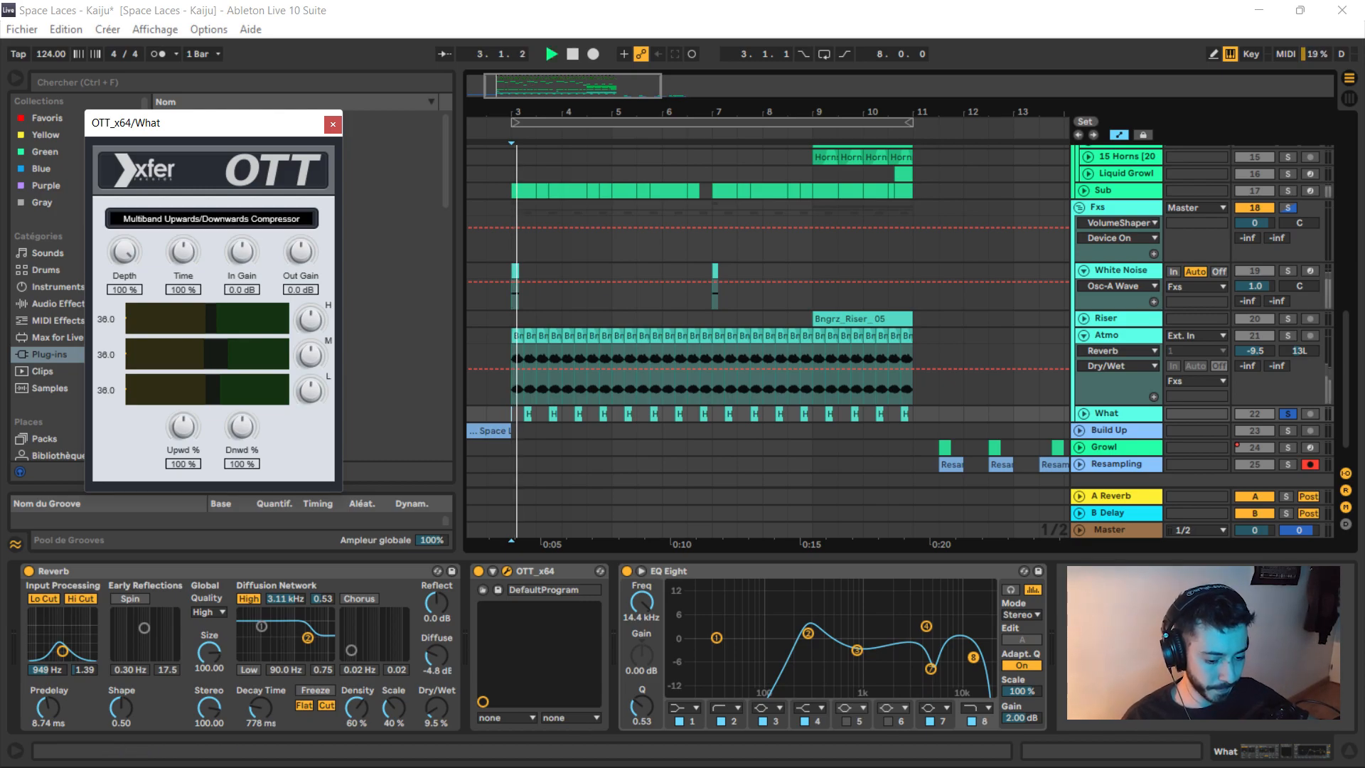
Select the first Hey clip on the What track and audition the vocal from bar 3
key("space")
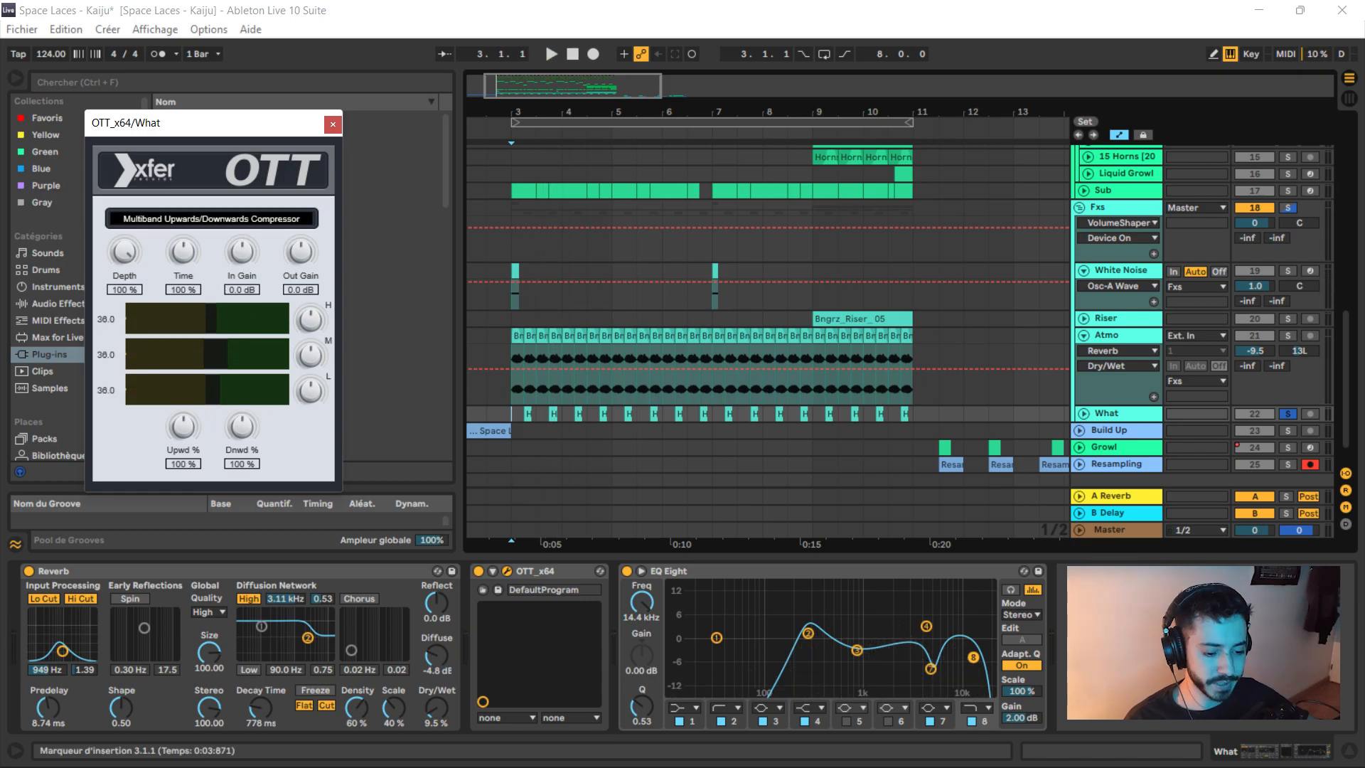
left_click(527, 414)
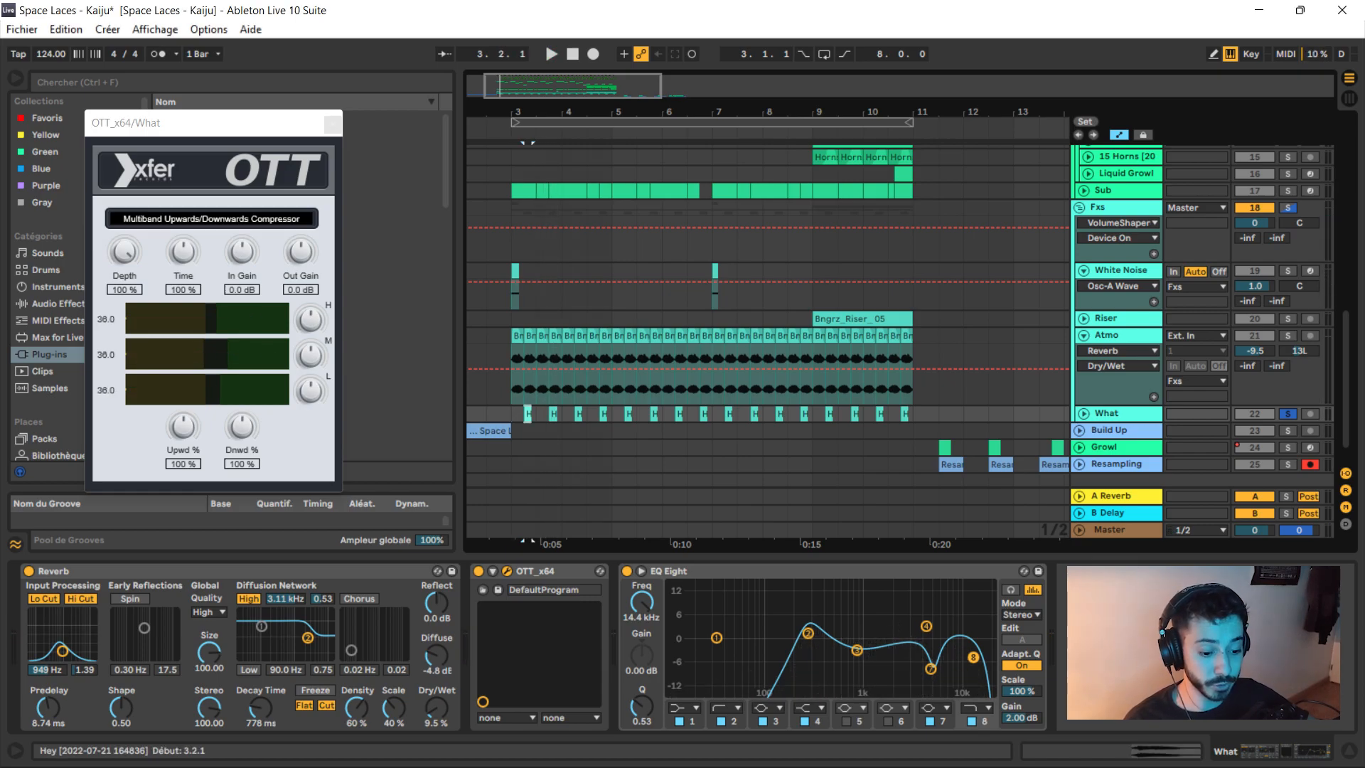
mouse_move(517, 111)
left_mouse_down()
mouse_move(518, 175)
mouse_move(519, 113)
left_mouse_up()
key("space")
Audition the soloed Kick track from its first clip at bar 3
scroll(768, 341, "up", 1)
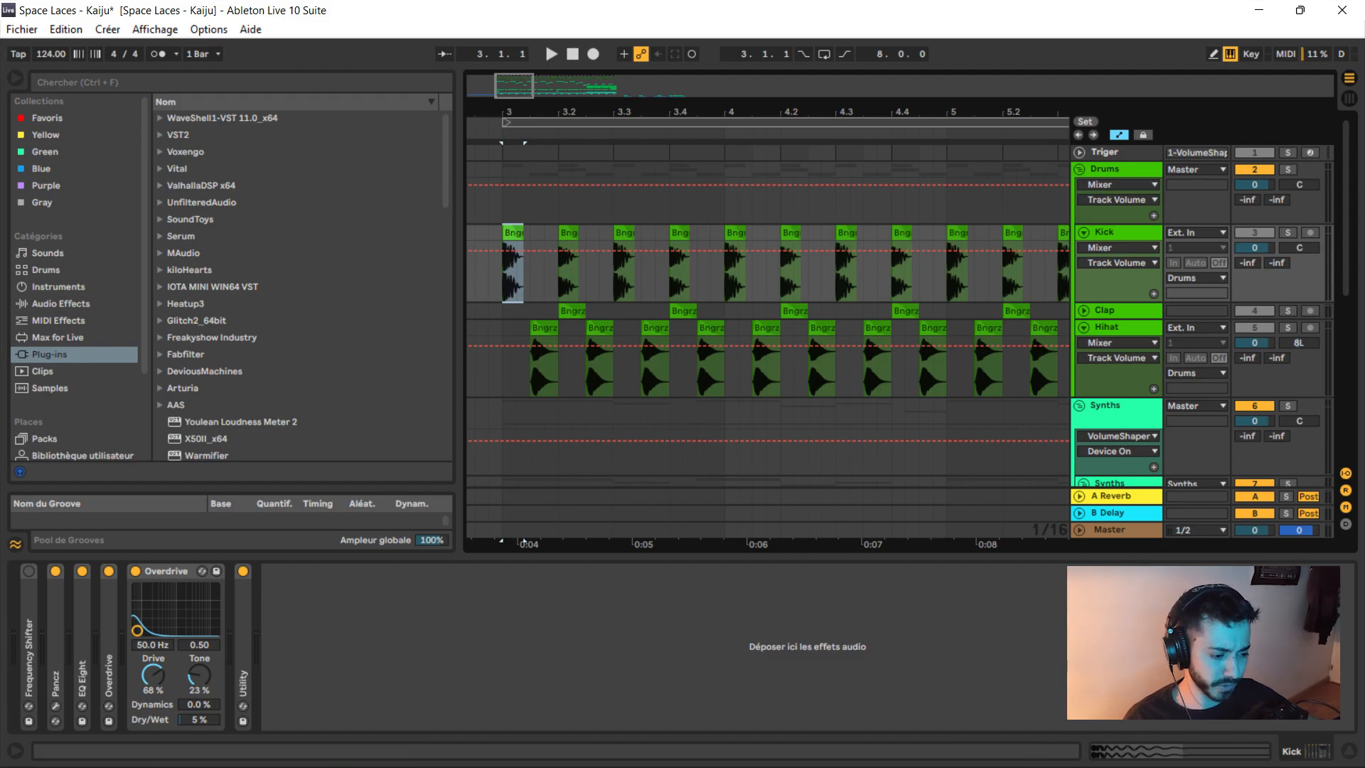
key("space")
key("space")
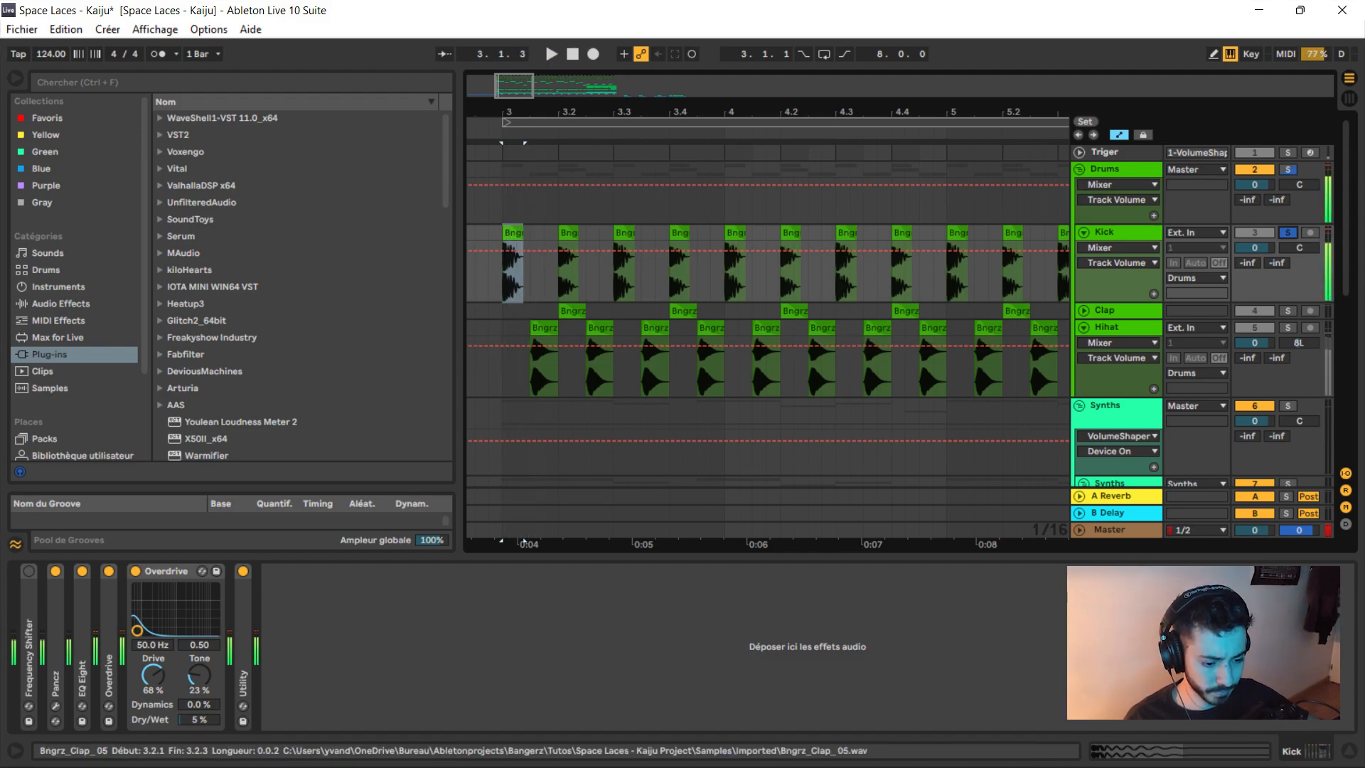
Select the first Clap clip, solo its track and audition the clap with its effect chain shown
left_click(572, 311)
key("s")
key("space")
key("space")
key("space")
key("space")
key("space")
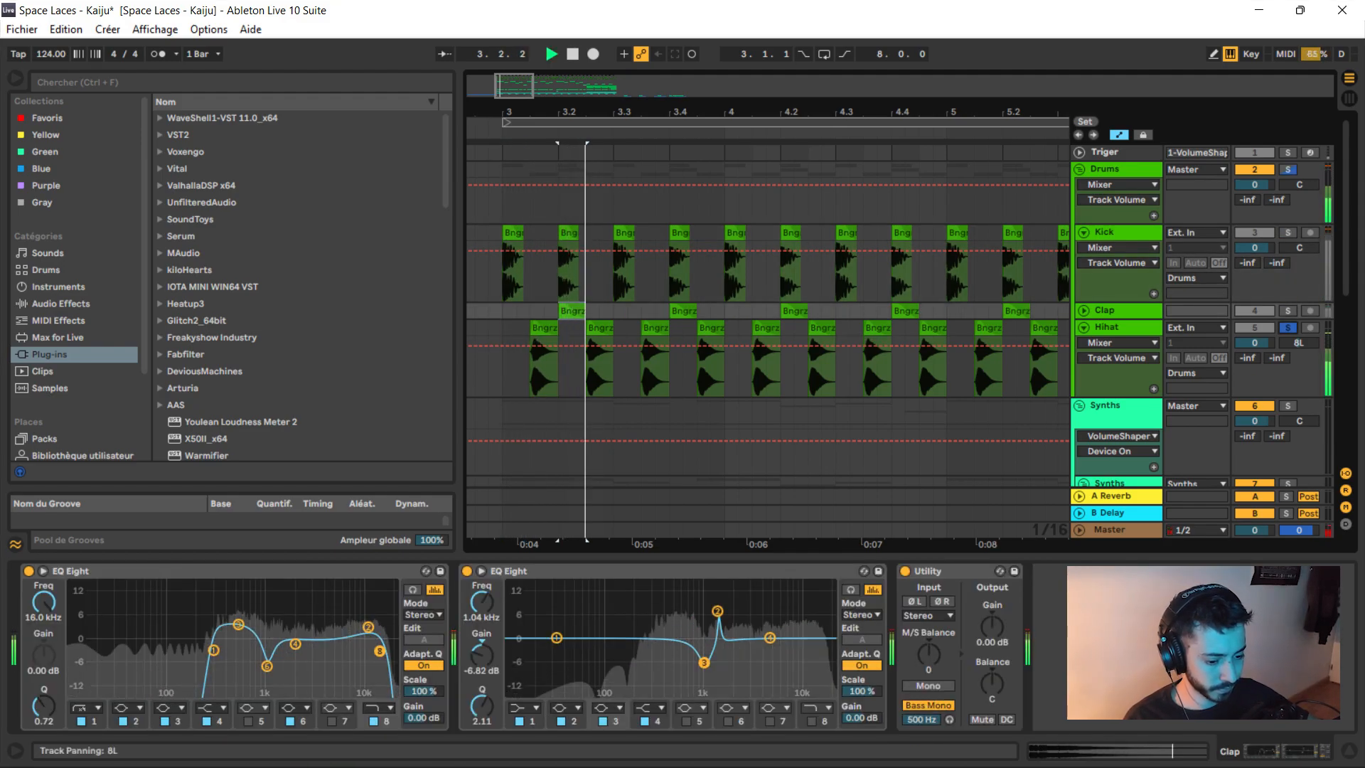
Solo the Hihat track and audition its hits from bar 3
left_click(1288, 327)
key("space")
left_click(502, 311)
left_click(1287, 328)
key("space")
key("space")
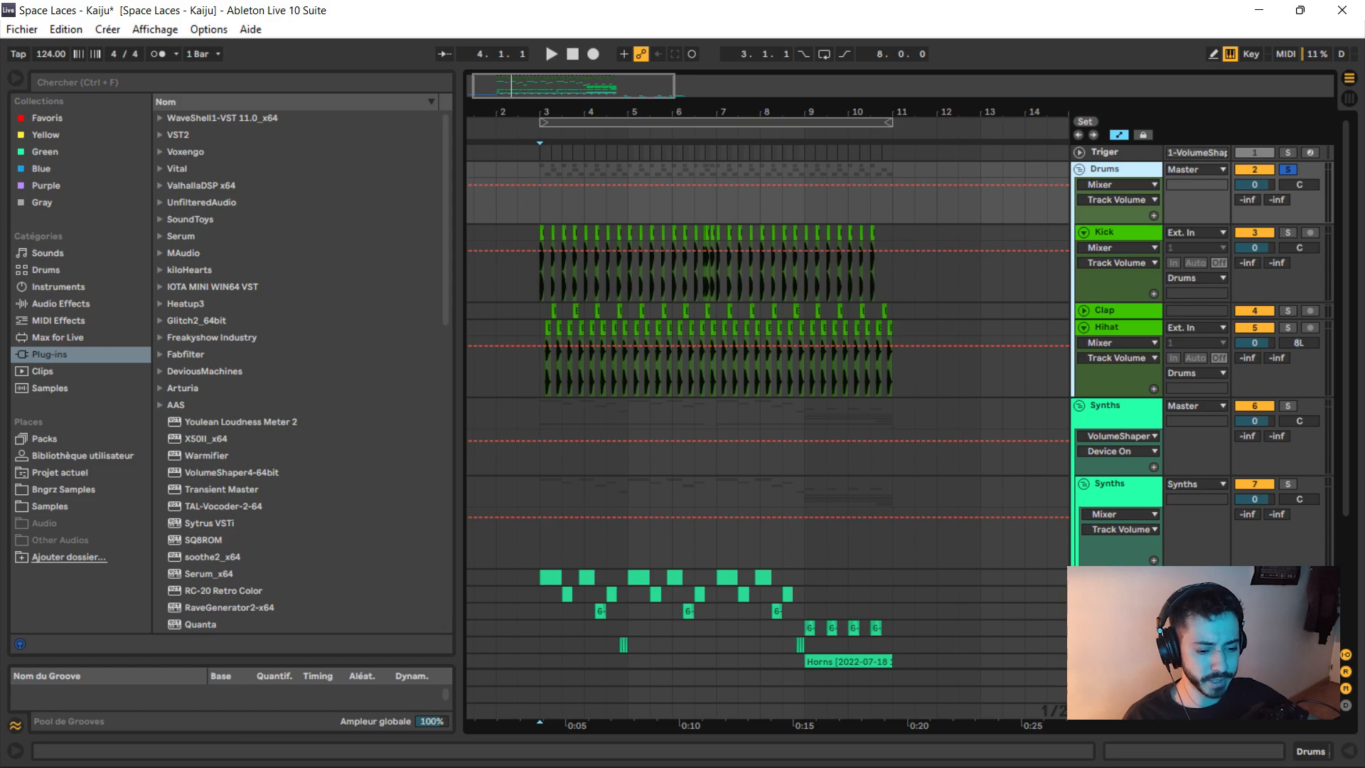
left_click_drag(459, 398, 318, 398)
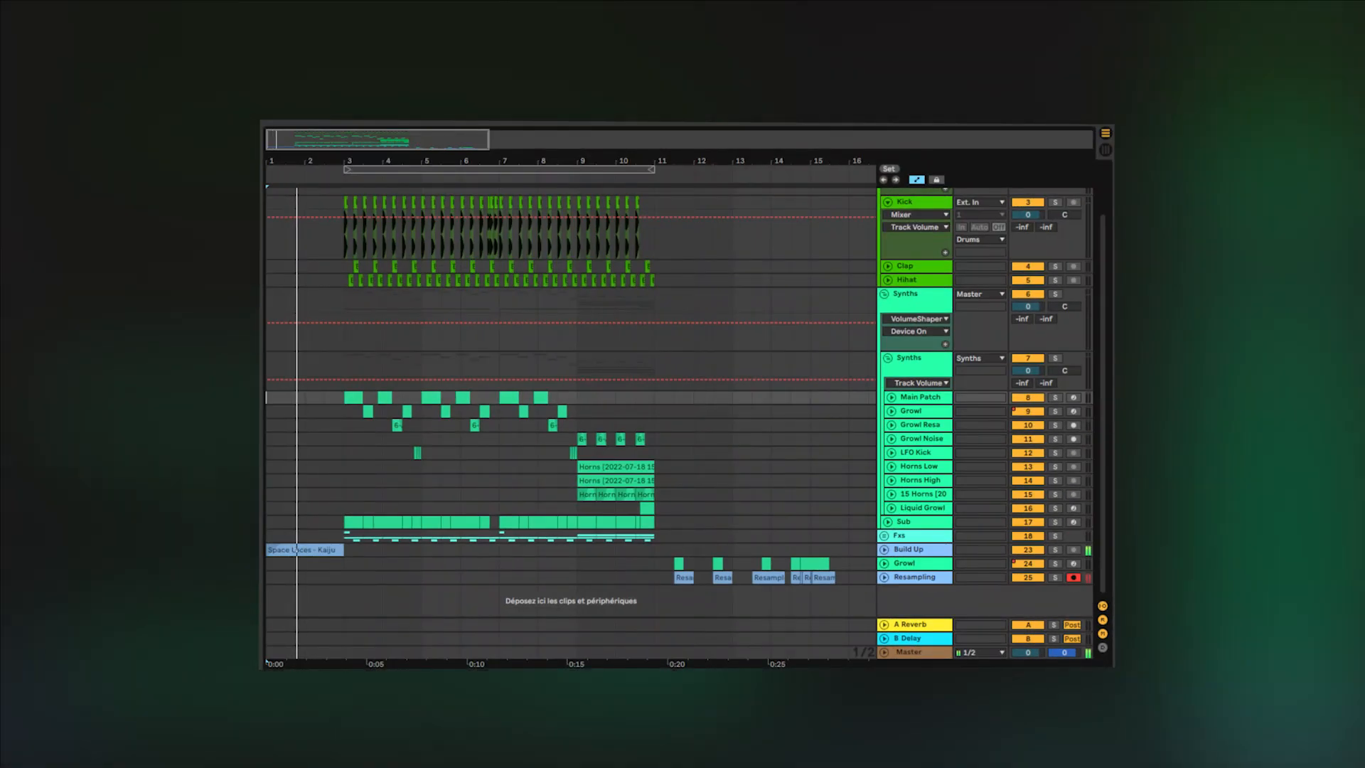